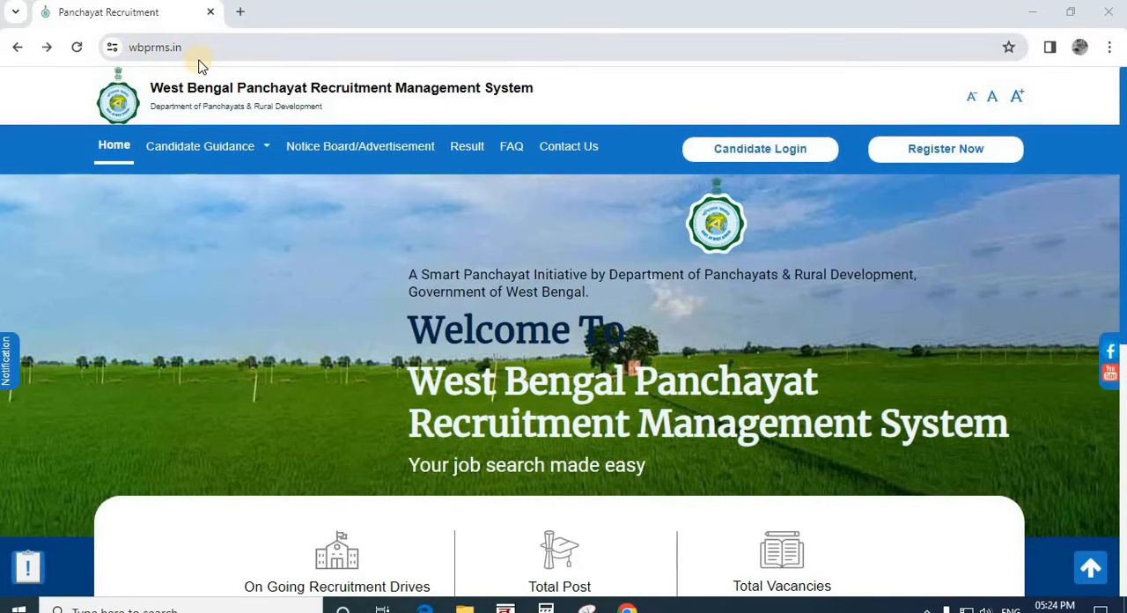
# Step: Open the List of Posts from the candidate guidance and look through all the listed Panchayat posts
pyautogui.click(221, 154)
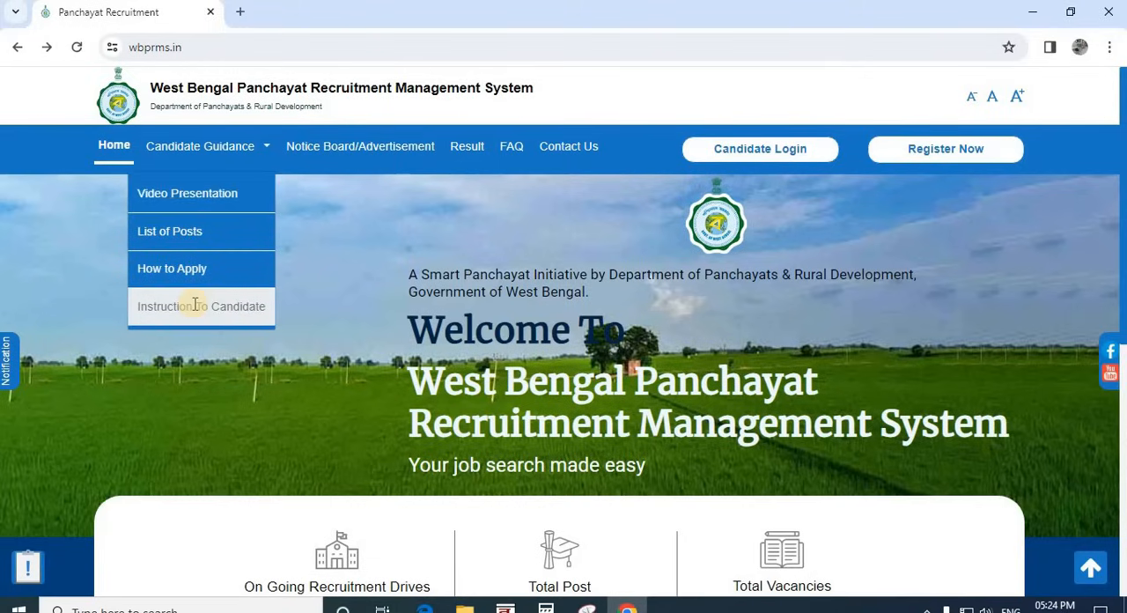
pyautogui.click(152, 238)
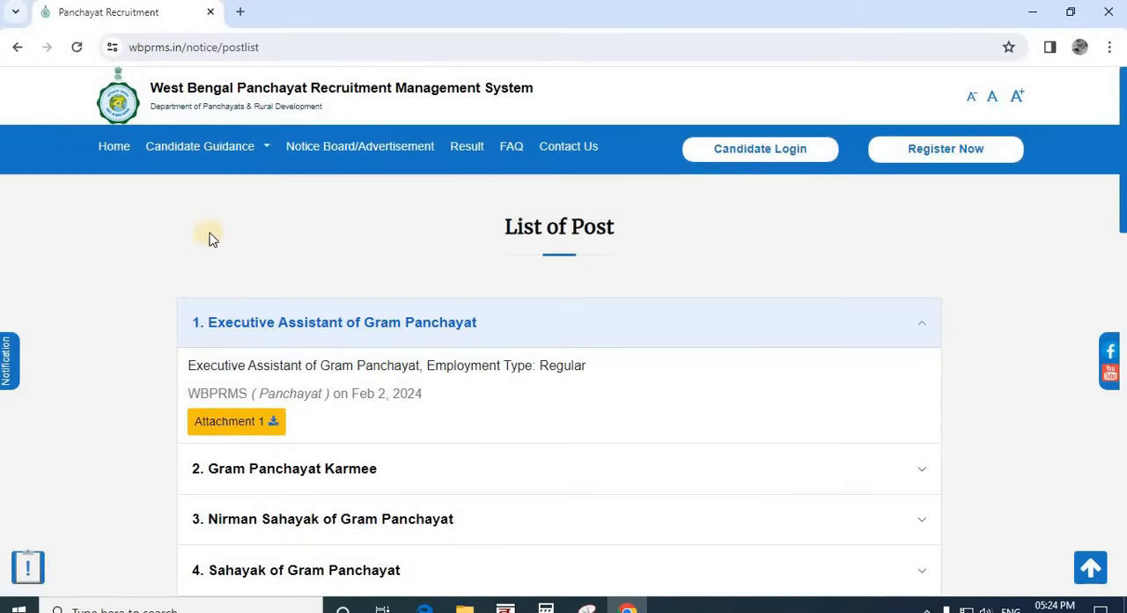
pyautogui.scroll(-1, 384, 282)
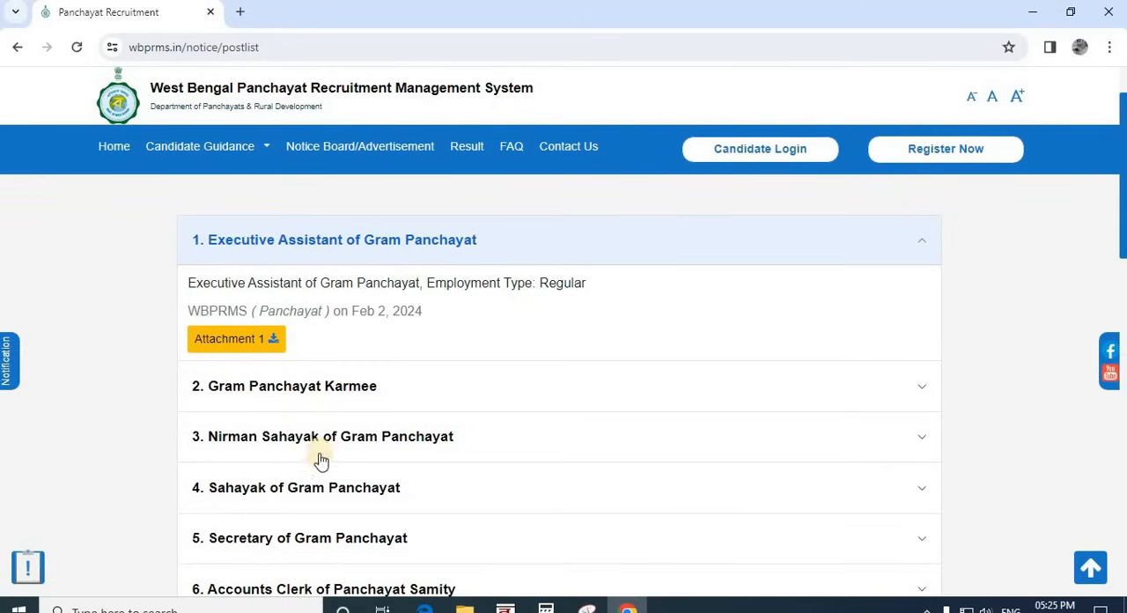
pyautogui.scroll(-1, 511, 429)
pyautogui.scroll(-8, 511, 430)
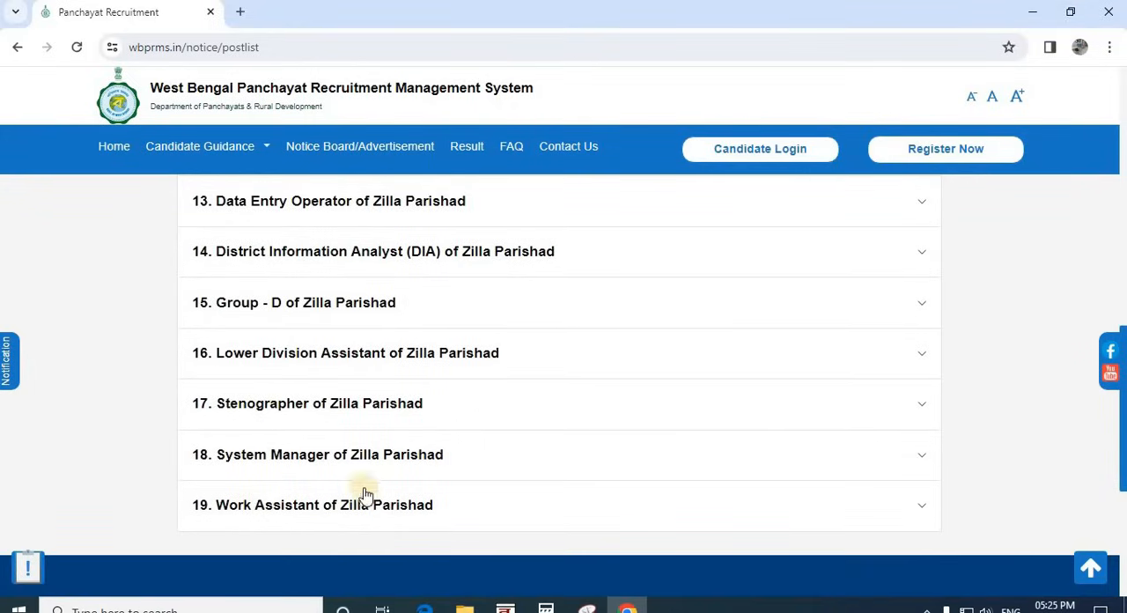
pyautogui.scroll(10, 323, 480)
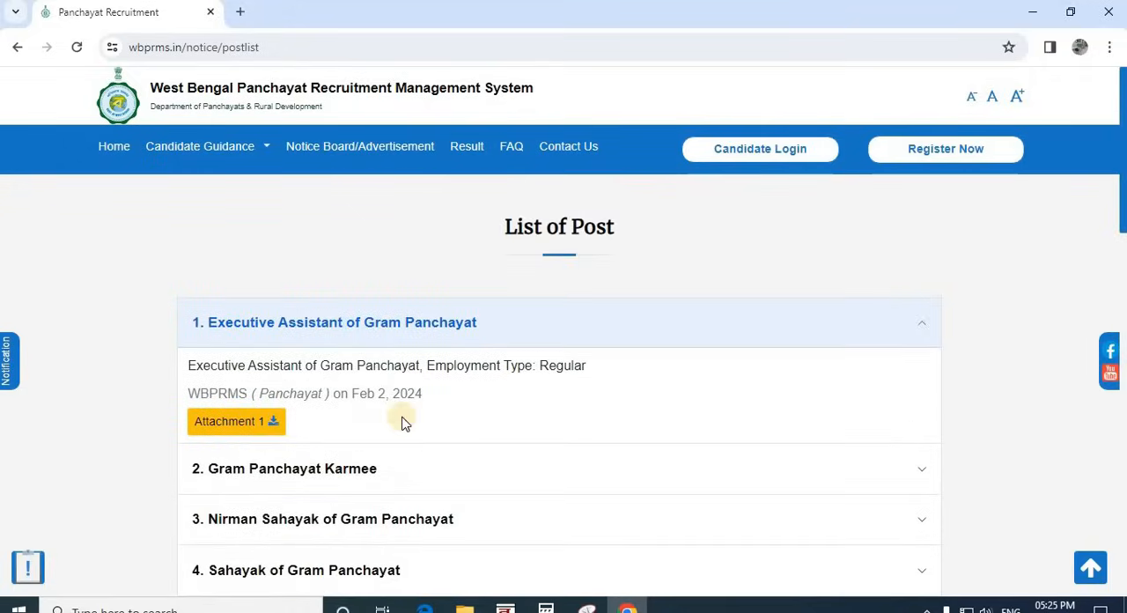
# Step: Download Attachment 1 of the Executive Assistant of Gram Panchayat post and open the PDF
pyautogui.scroll(-1, 360, 341)
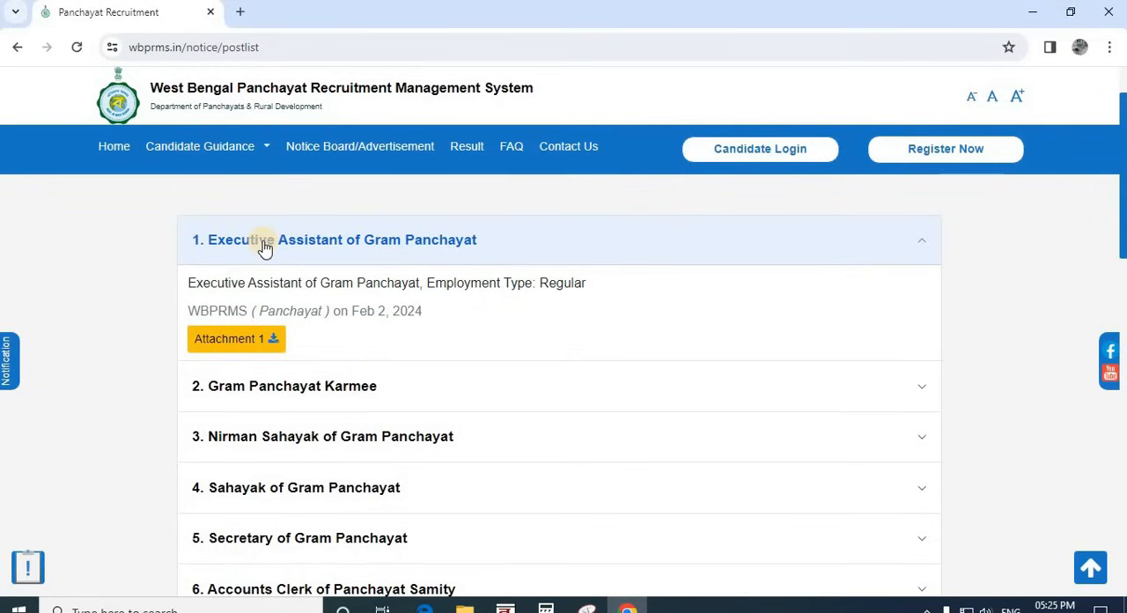
pyautogui.click(233, 349)
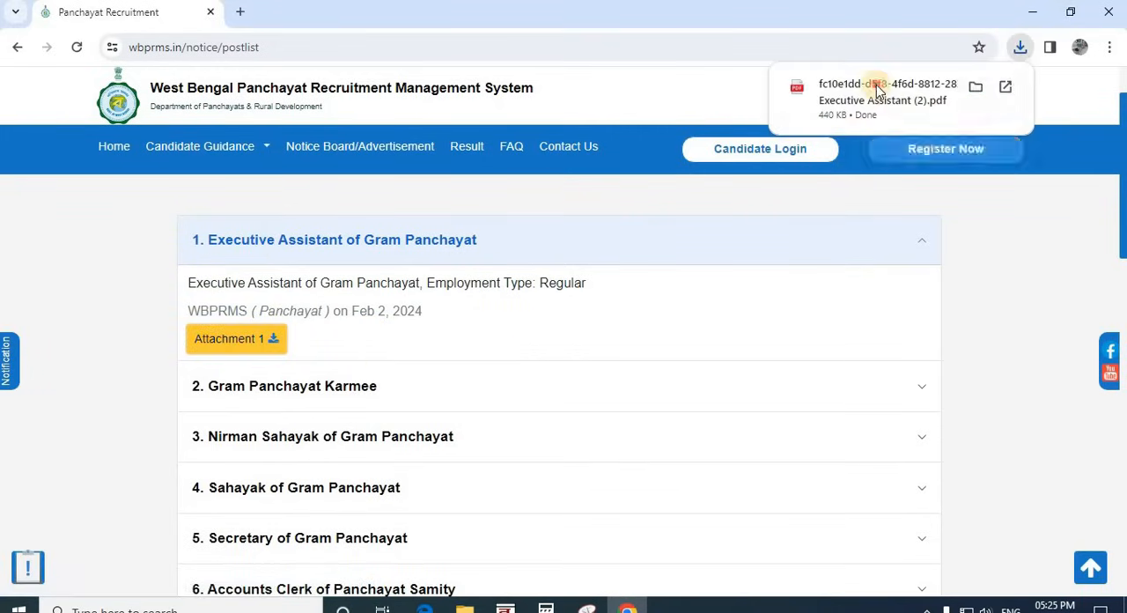
pyautogui.click(878, 91)
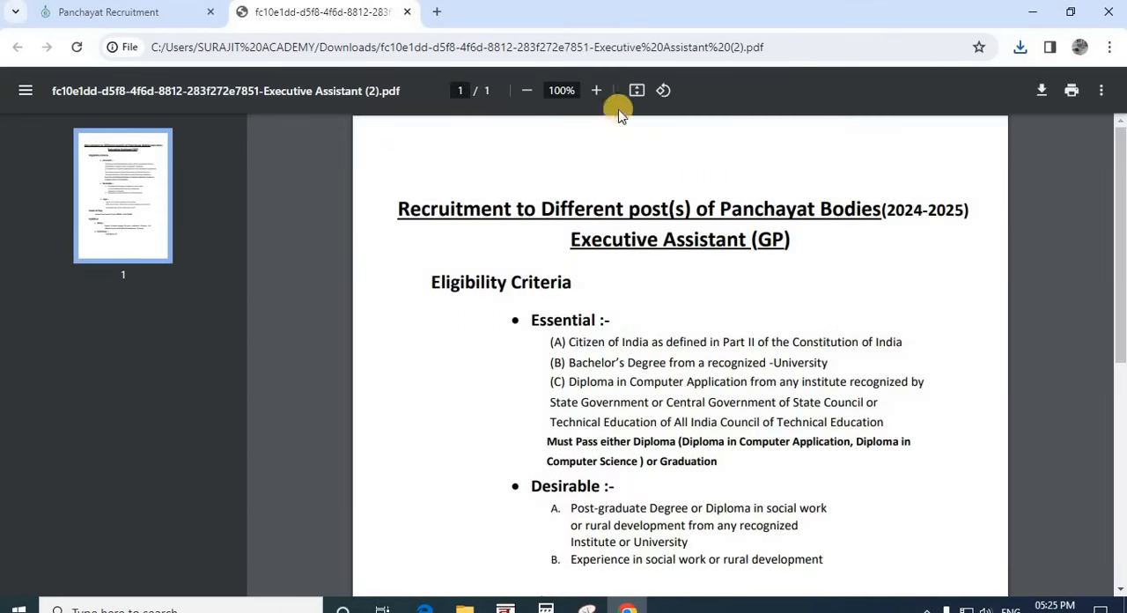
# Step: Skim the whole Executive Assistant (GP) notice, from the eligibility criteria through the pay scale to the syllabus
pyautogui.click(596, 90)
pyautogui.click(596, 90)
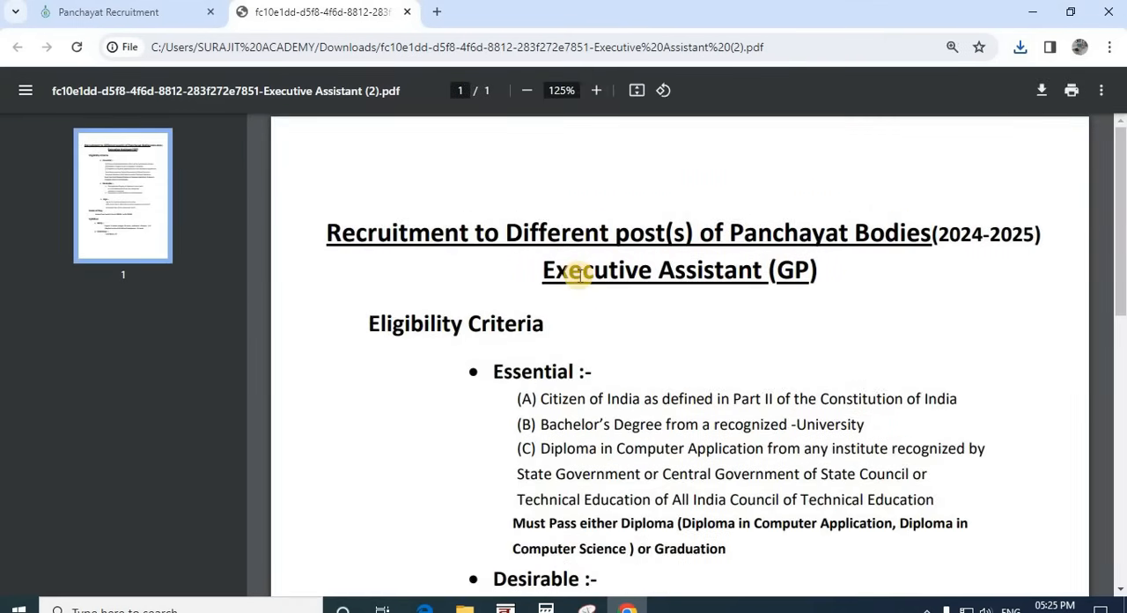
pyautogui.scroll(-1, 564, 331)
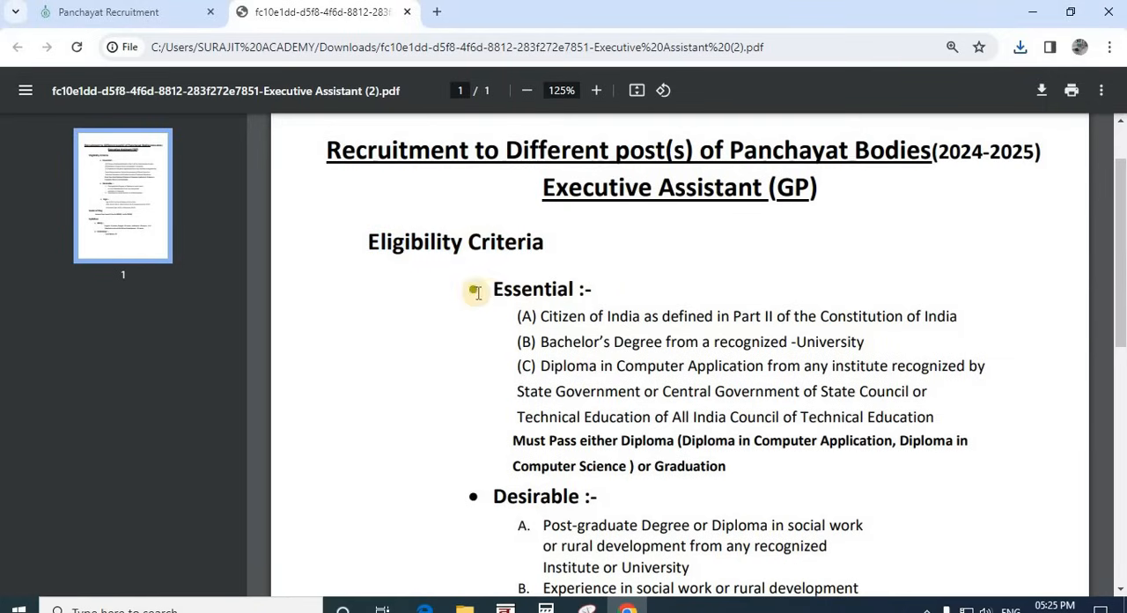
pyautogui.moveTo(475, 292); pyautogui.dragTo(649, 297)
pyautogui.scroll(-5, 654, 286)
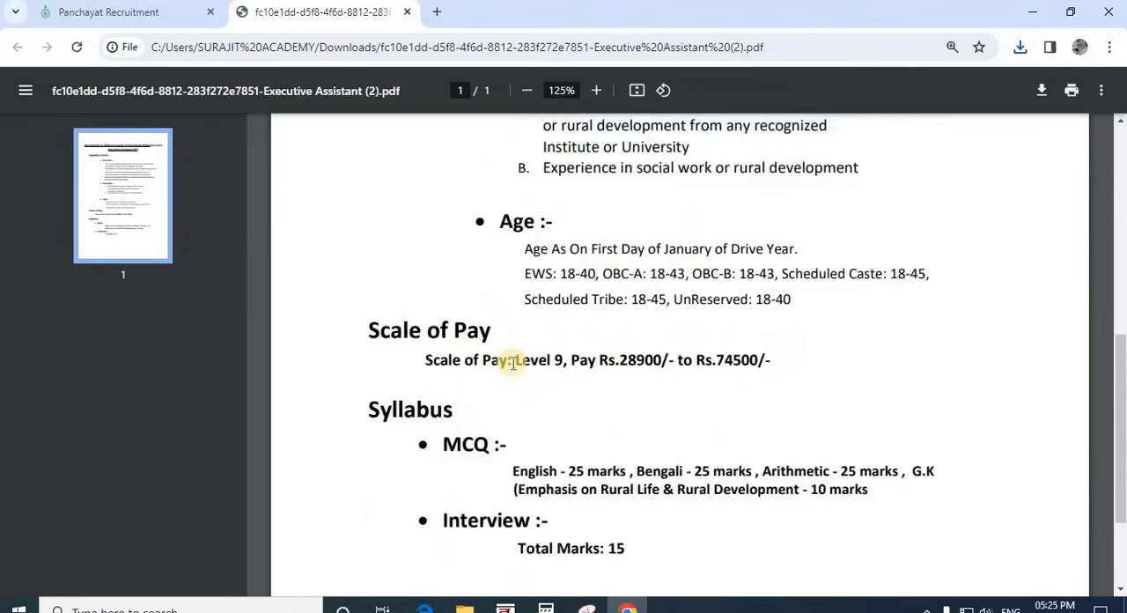
pyautogui.scroll(-2, 512, 363)
pyautogui.scroll(8, 523, 447)
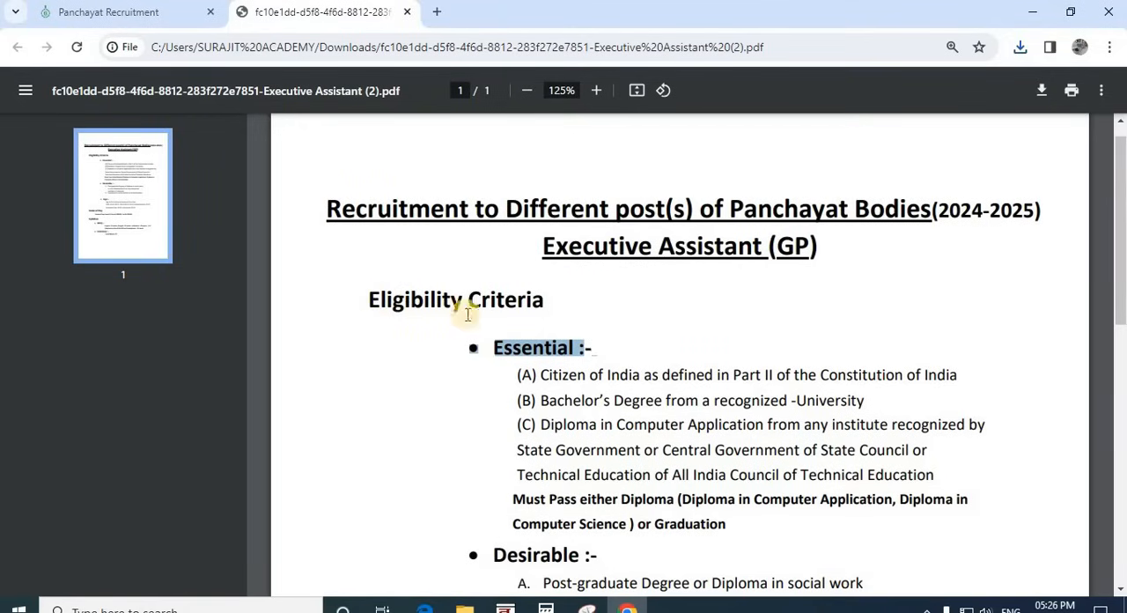
pyautogui.click(629, 349)
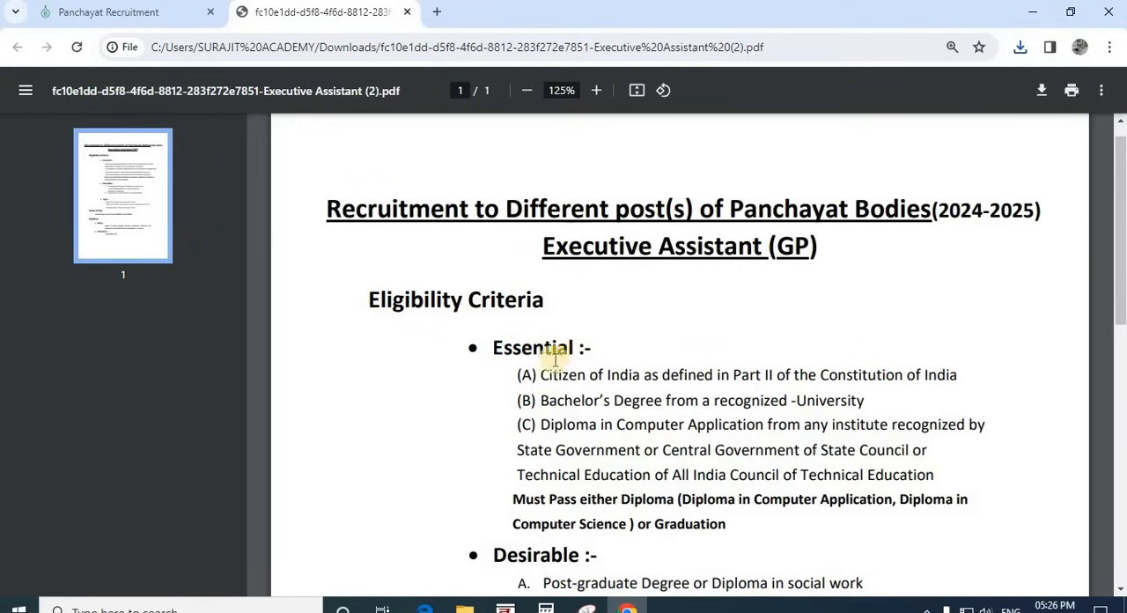
# Step: Read essential eligibility criteria (A) and (B) on citizenship and bachelor's degree, highlighting the text along the way
pyautogui.scroll(-1, 529, 300)
pyautogui.moveTo(369, 217); pyautogui.dragTo(568, 226)
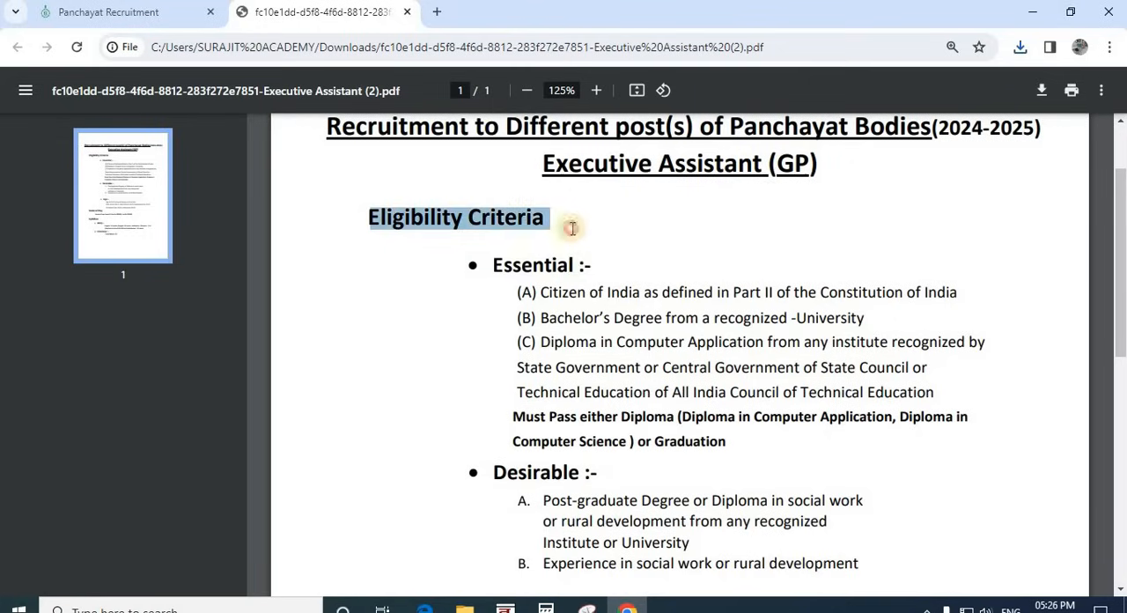
pyautogui.click(589, 275)
pyautogui.moveTo(539, 292); pyautogui.dragTo(960, 294)
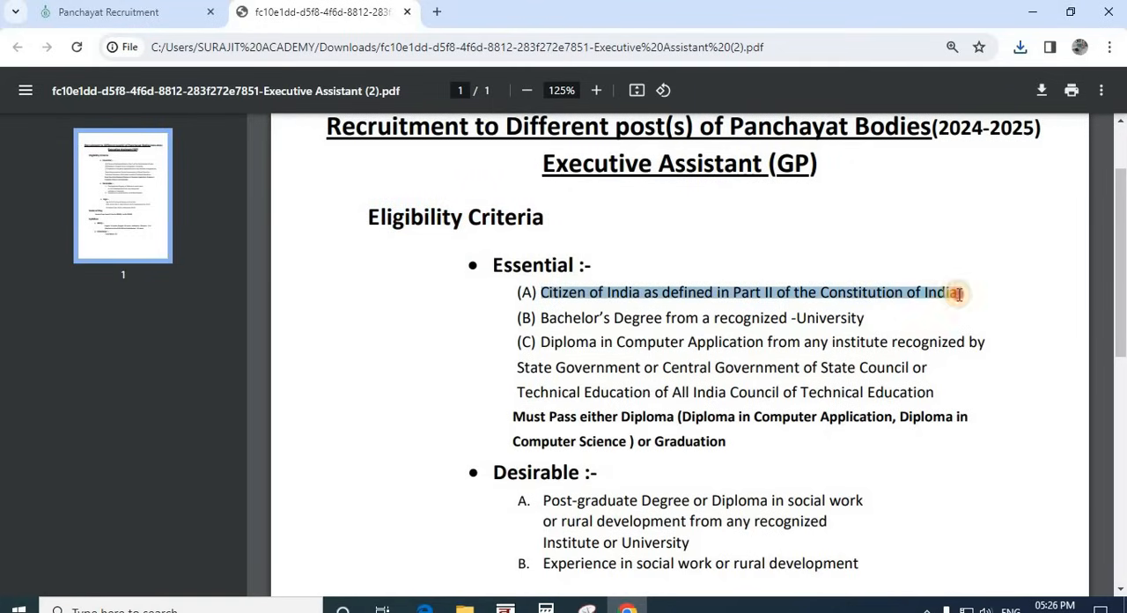
pyautogui.click(900, 280)
pyautogui.moveTo(877, 293); pyautogui.dragTo(727, 293)
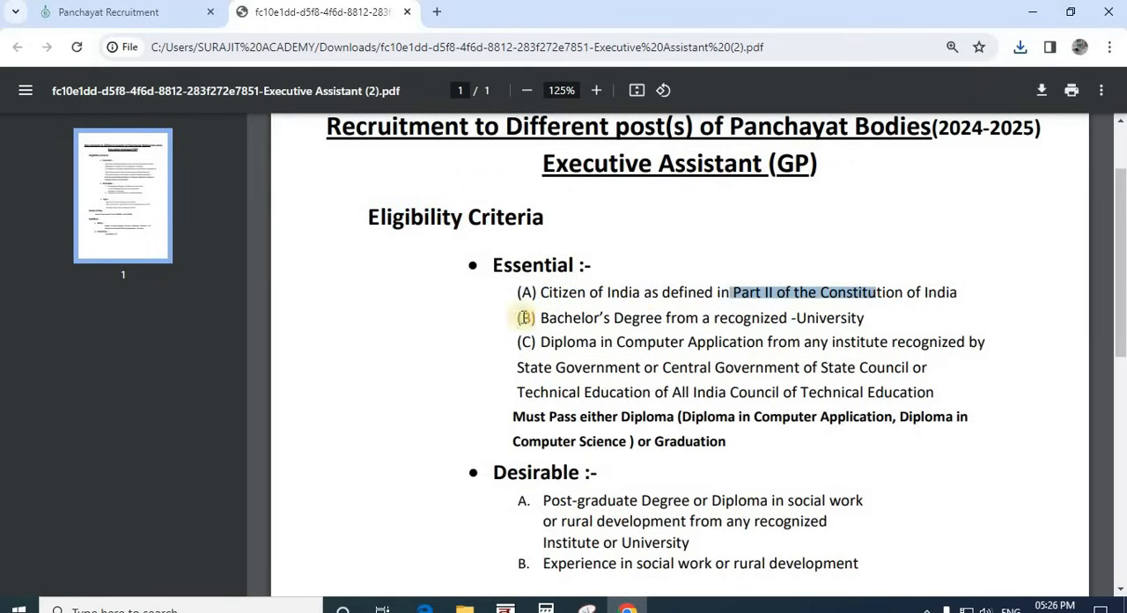
pyautogui.moveTo(556, 318); pyautogui.dragTo(870, 318)
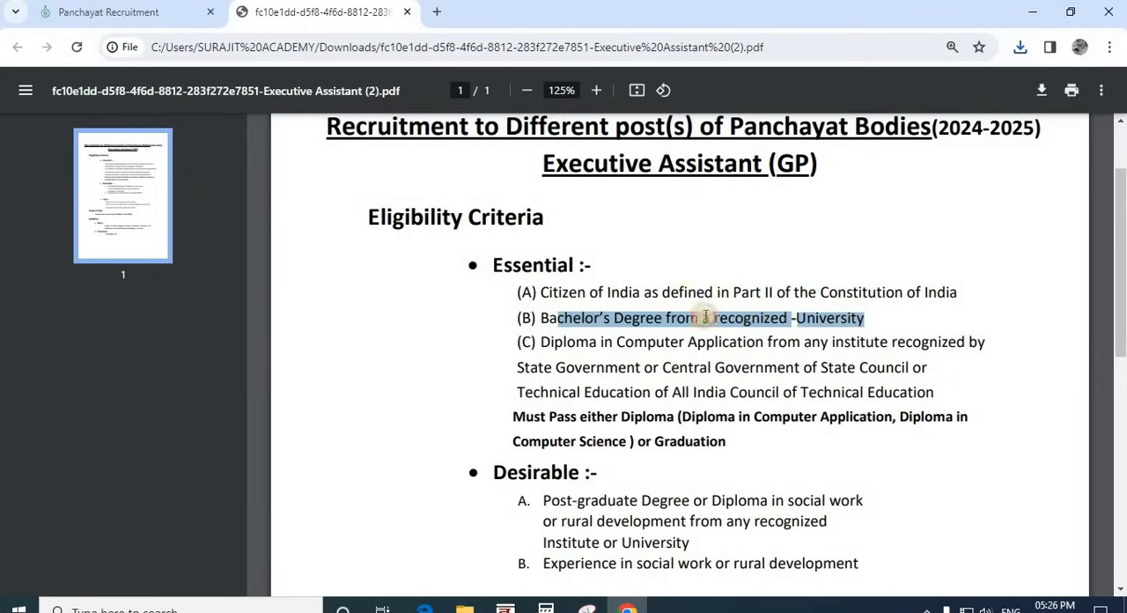
pyautogui.click(696, 316)
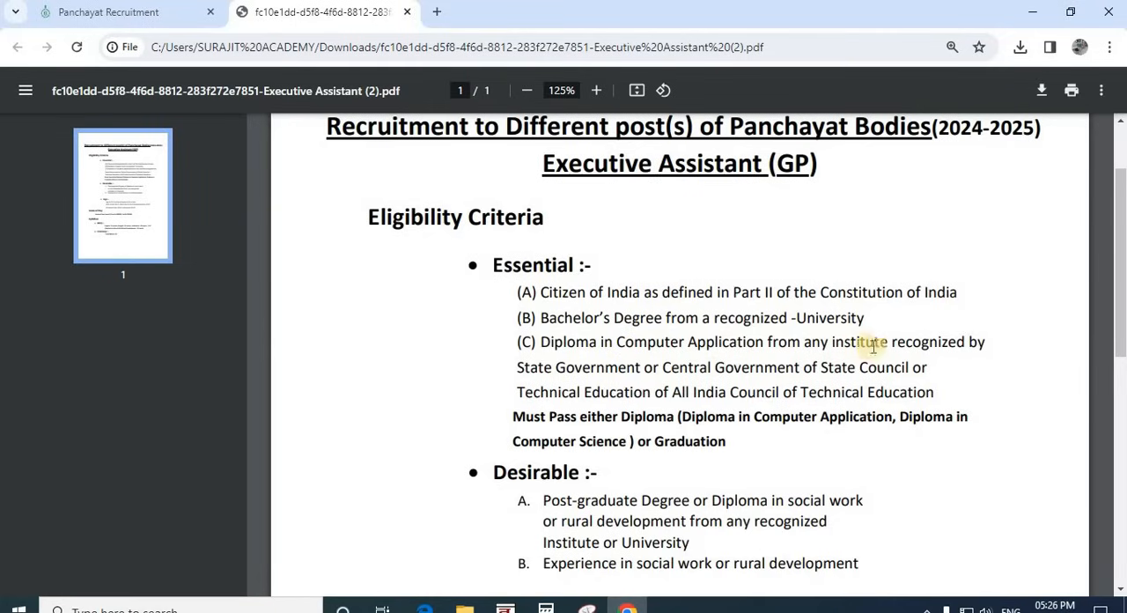
# Step: Read essential criterion (C) on the computer application diploma and its recognizing bodies, then highlight the essential criteria together
pyautogui.moveTo(898, 343); pyautogui.dragTo(975, 340)
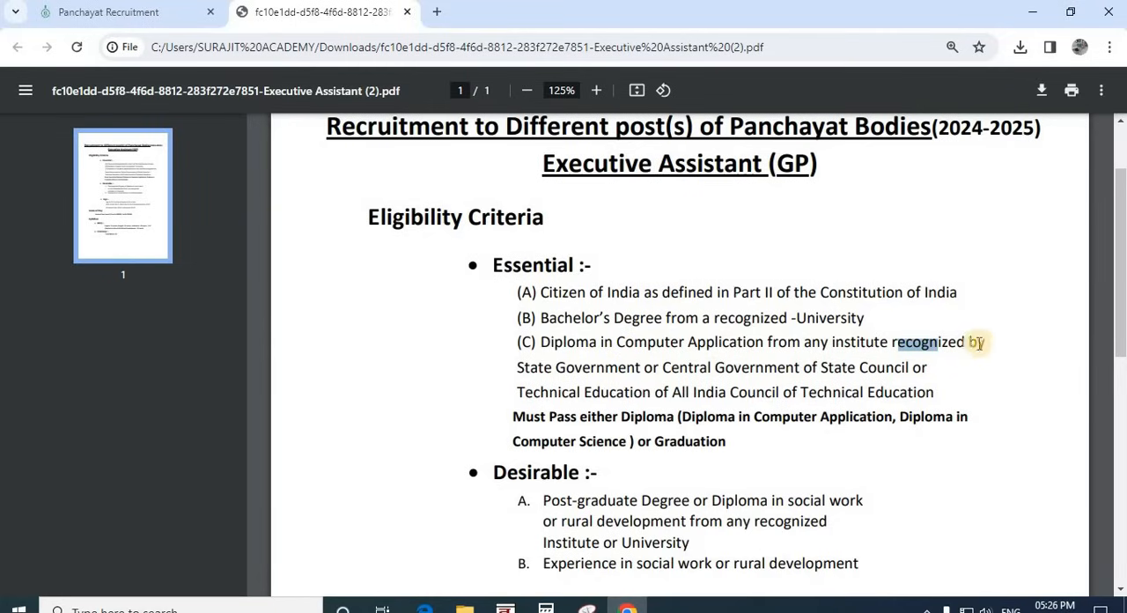
pyautogui.moveTo(518, 368); pyautogui.dragTo(932, 372)
pyautogui.moveTo(549, 392); pyautogui.dragTo(667, 393)
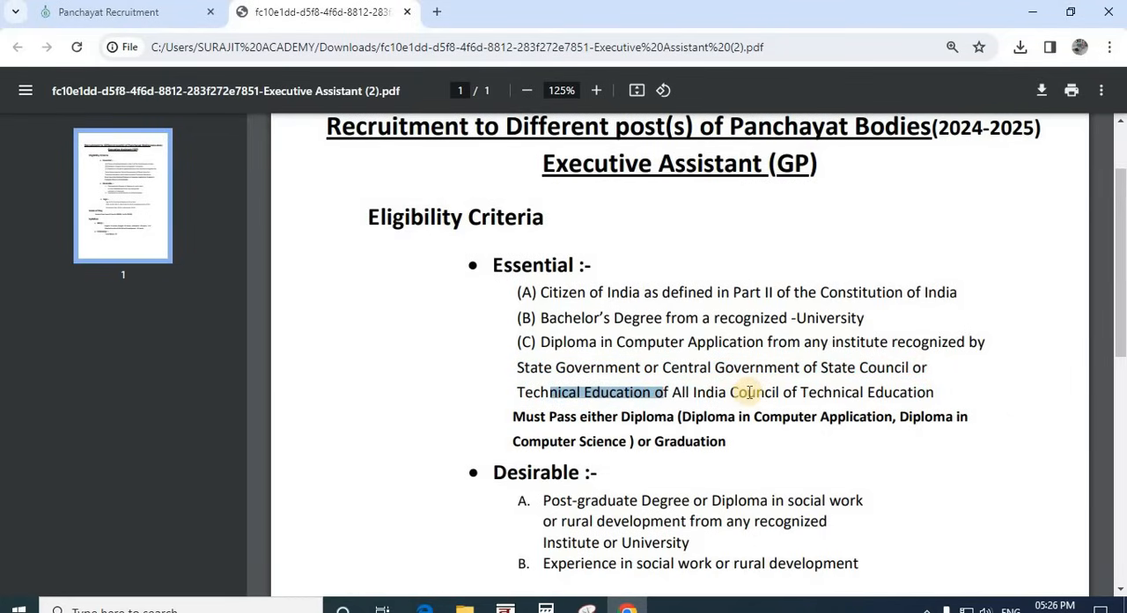
pyautogui.moveTo(541, 346); pyautogui.dragTo(747, 343)
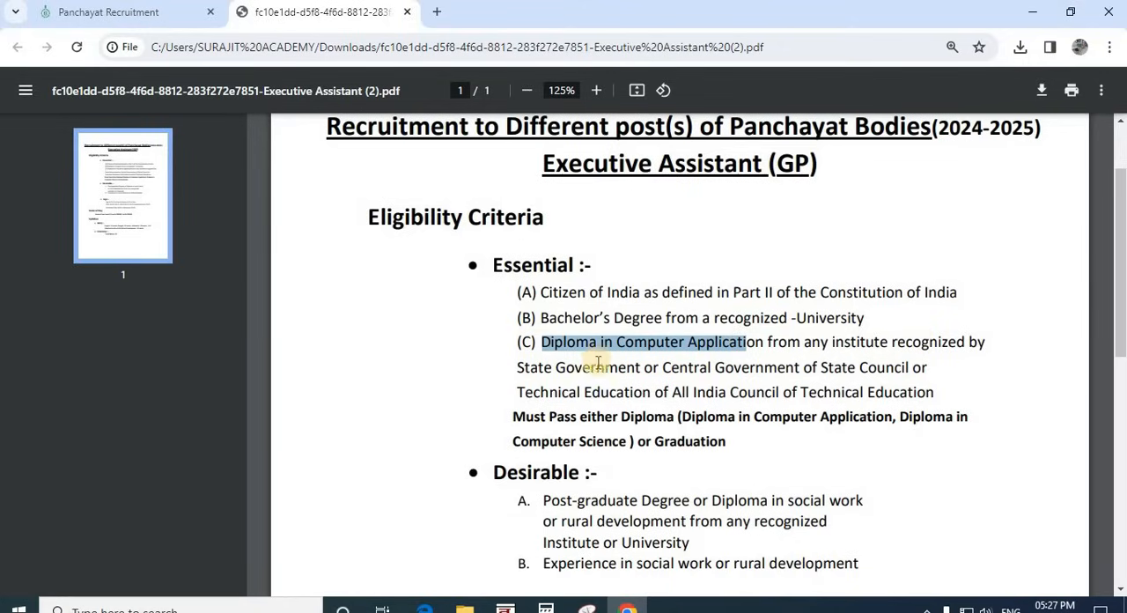
pyautogui.moveTo(518, 291); pyautogui.dragTo(757, 442)
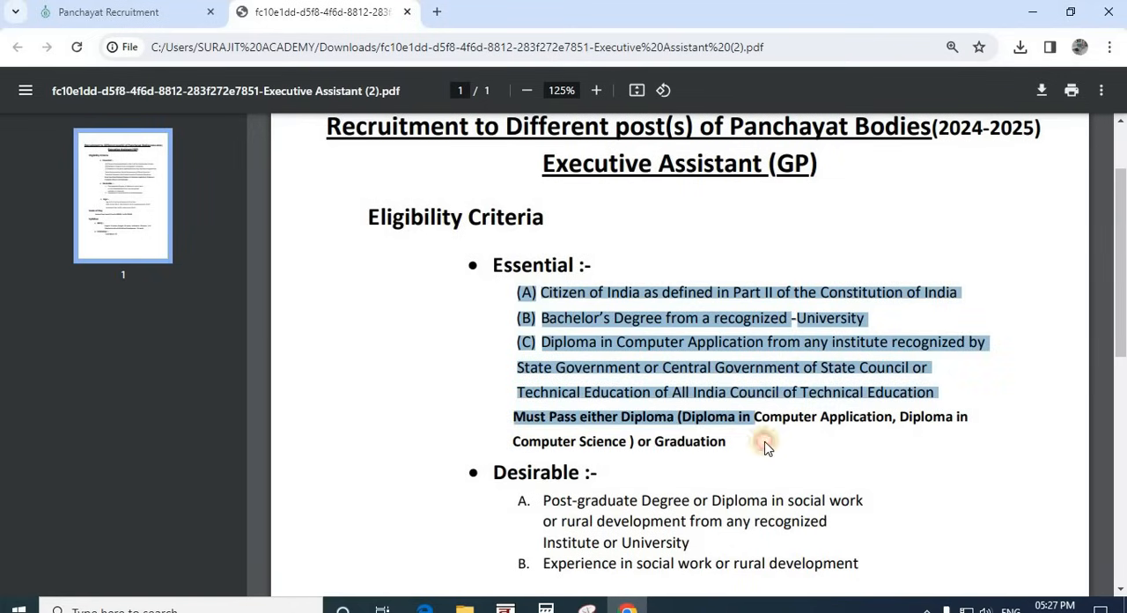
pyautogui.click(737, 417)
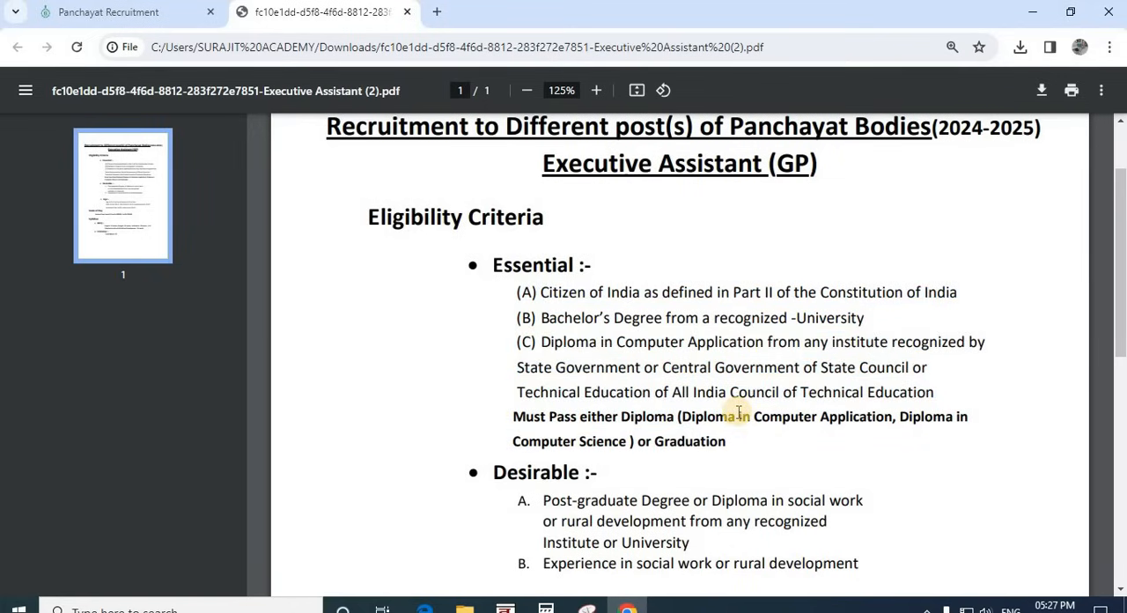
# Step: Examine the Desirable qualifications, highlighting the text on the post-graduate degree or diploma and the institute or university
pyautogui.scroll(-2, 616, 379)
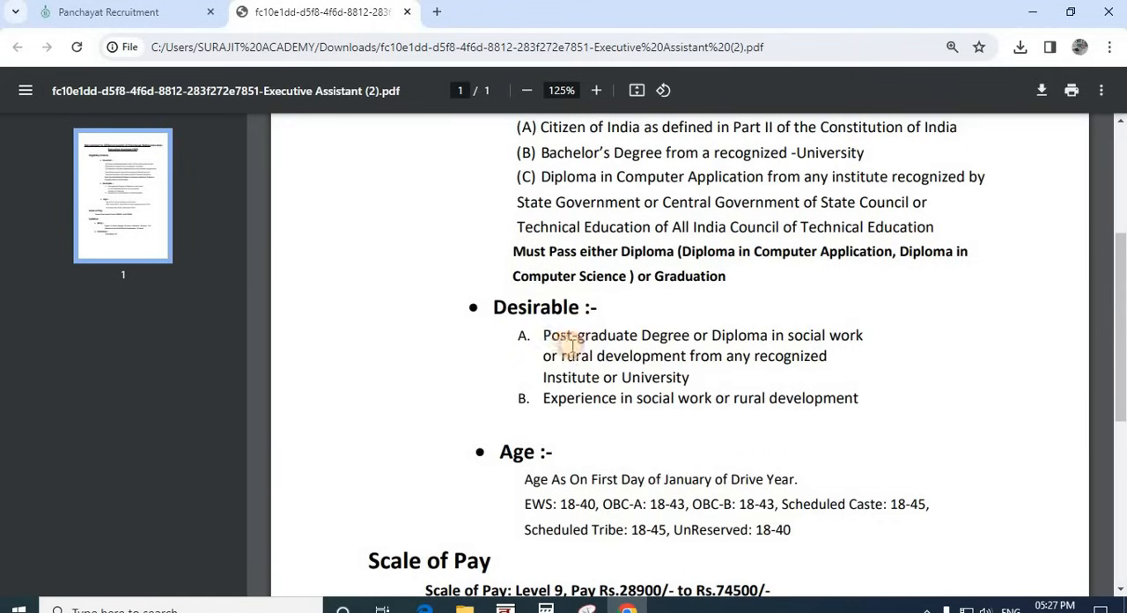
pyautogui.moveTo(572, 341); pyautogui.dragTo(827, 385)
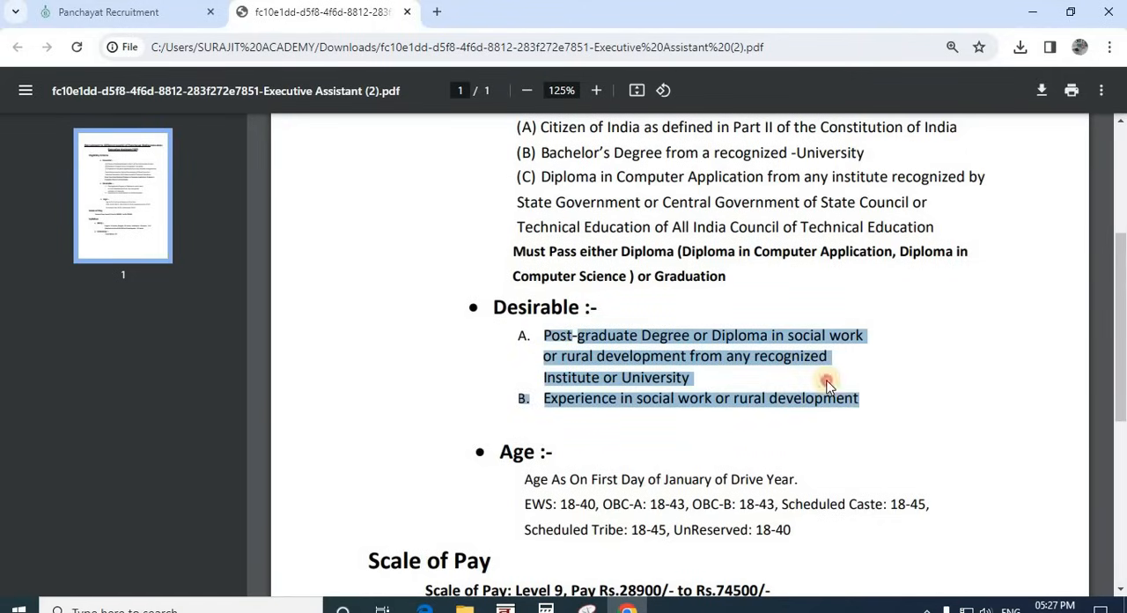
pyautogui.click(827, 384)
pyautogui.moveTo(577, 341); pyautogui.dragTo(731, 356)
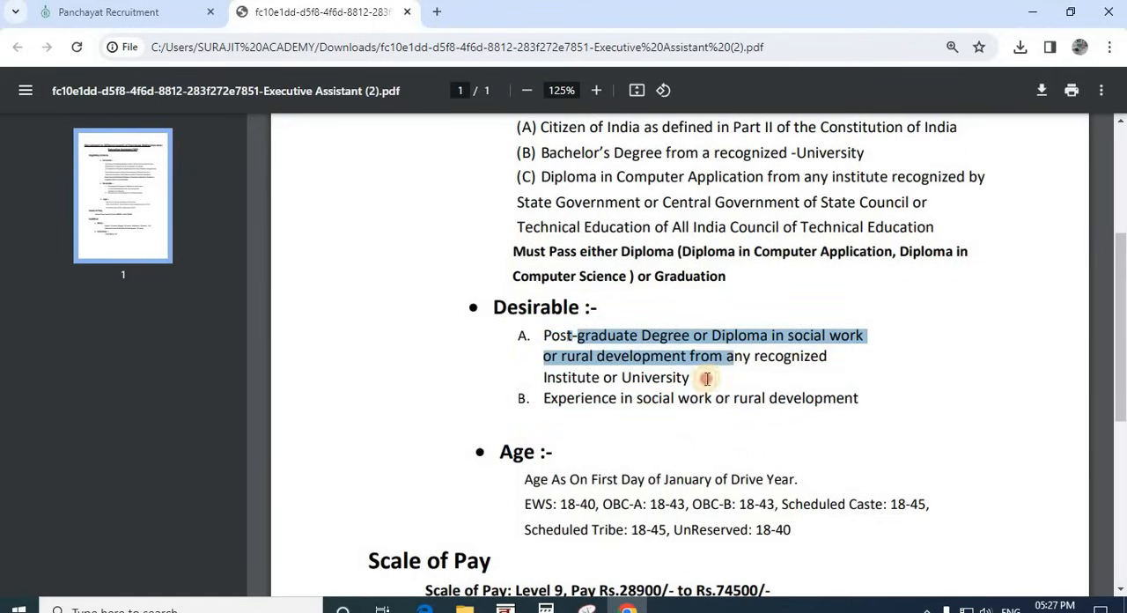
pyautogui.click(707, 378)
pyautogui.moveTo(605, 379); pyautogui.dragTo(660, 380)
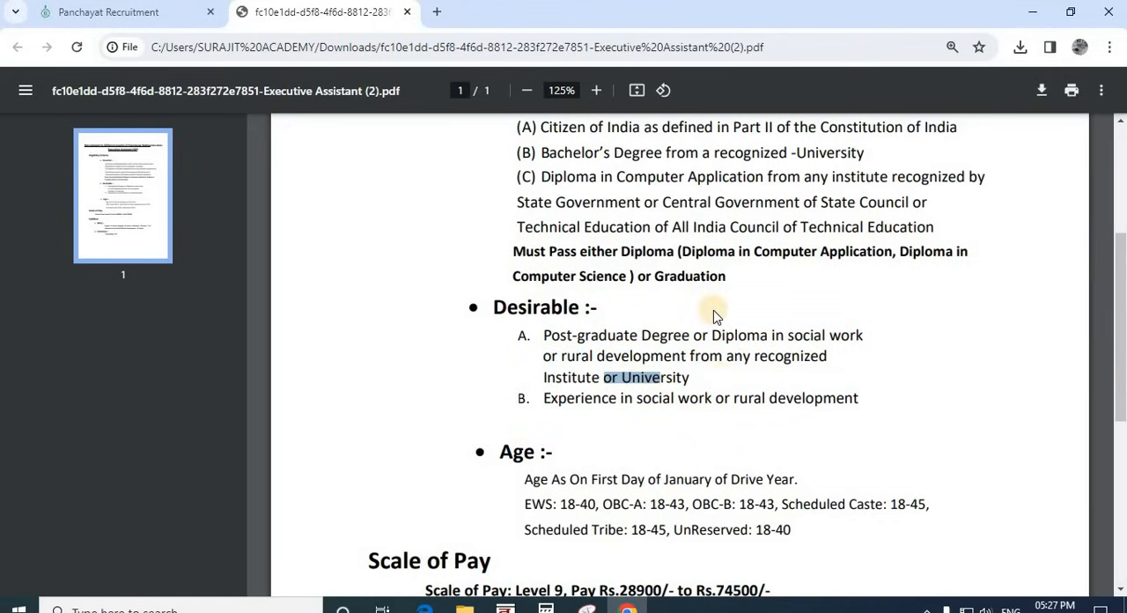
# Step: Examine the Age section, highlighting the reference date and the age limits for each candidate category
pyautogui.scroll(-3, 713, 315)
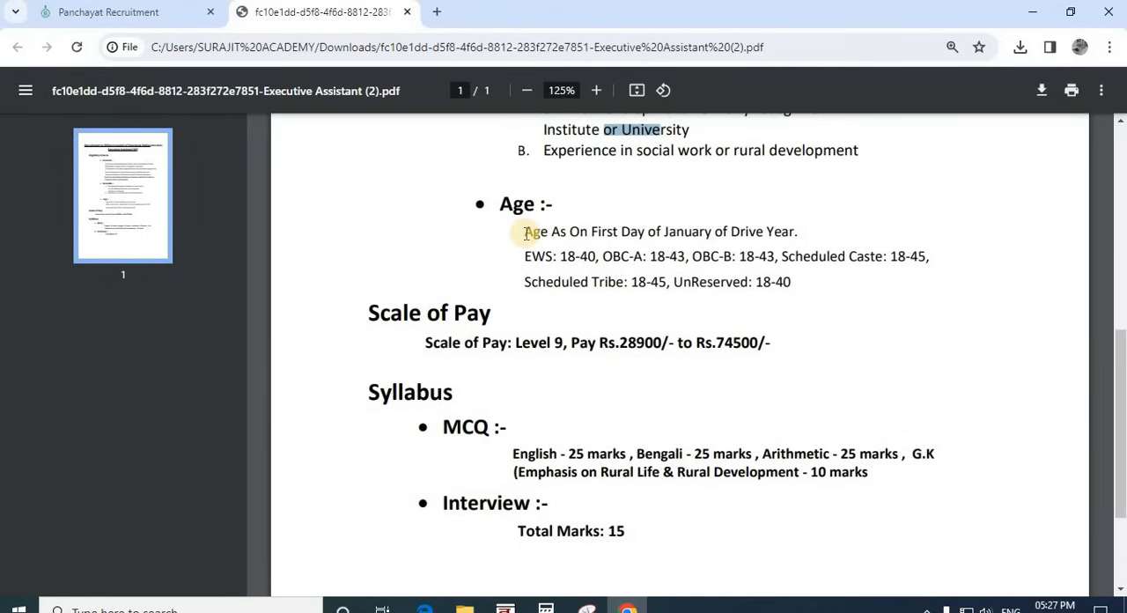
pyautogui.moveTo(551, 232); pyautogui.dragTo(700, 256)
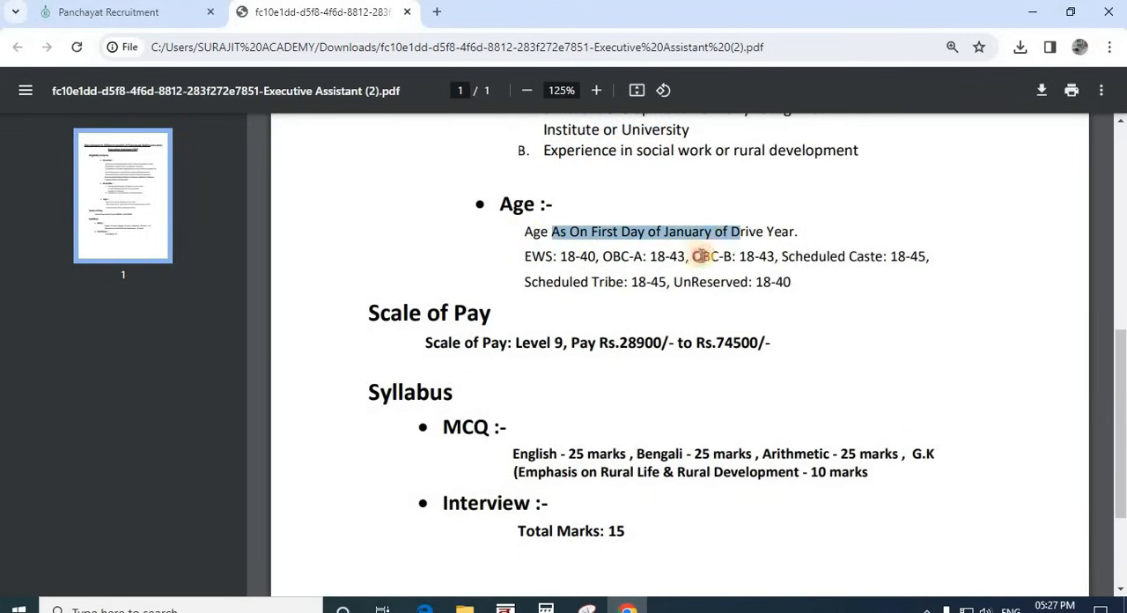
pyautogui.click(672, 238)
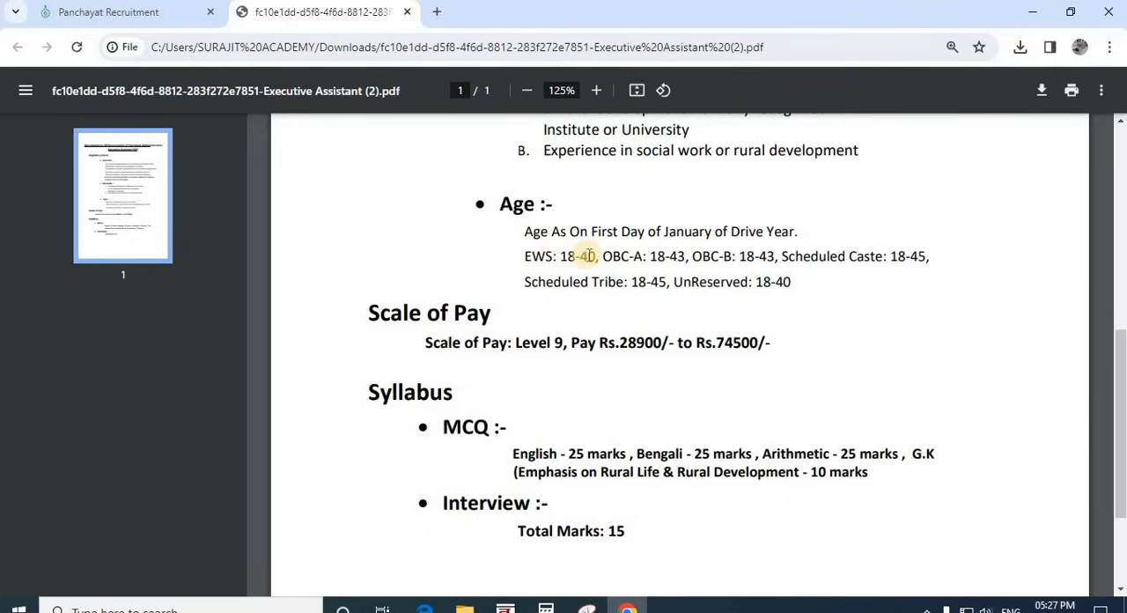
pyautogui.moveTo(526, 259); pyautogui.dragTo(593, 261)
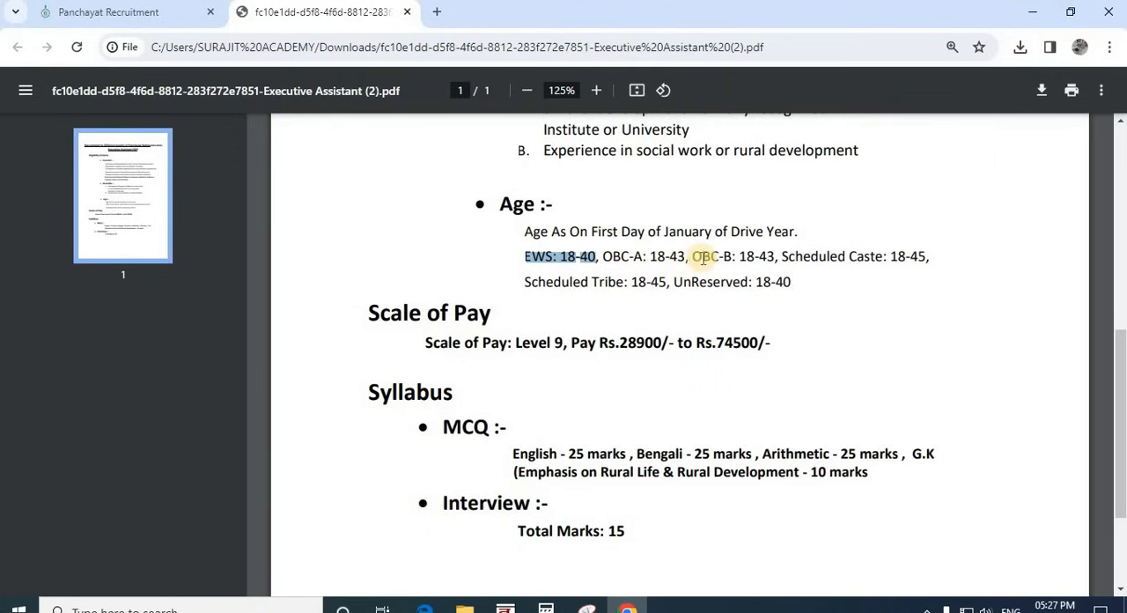
pyautogui.moveTo(775, 258); pyautogui.dragTo(597, 258)
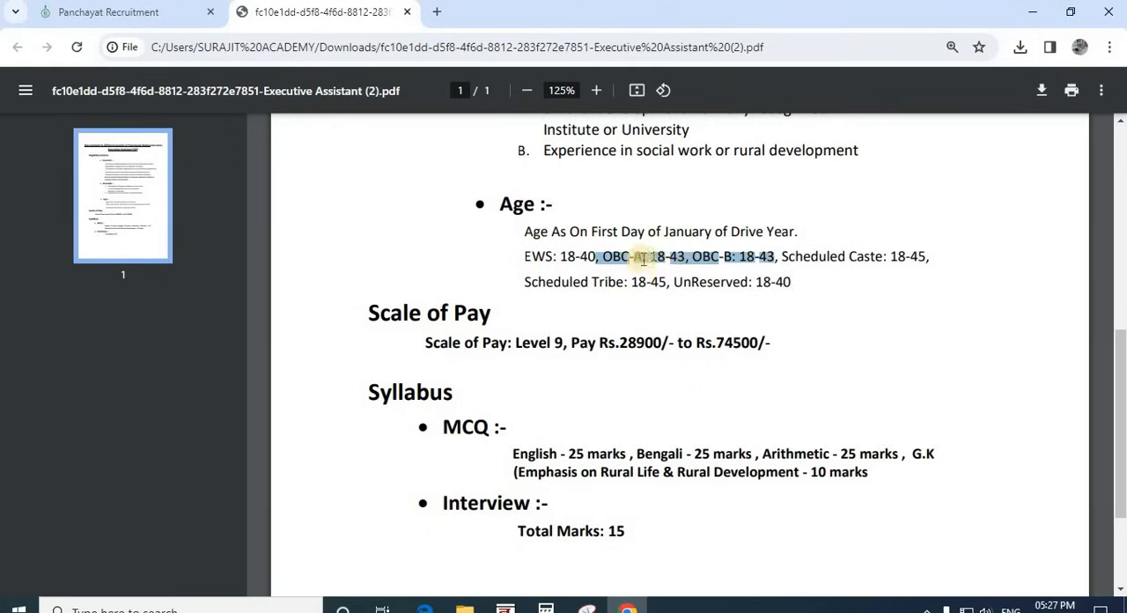
pyautogui.moveTo(806, 258); pyautogui.dragTo(916, 256)
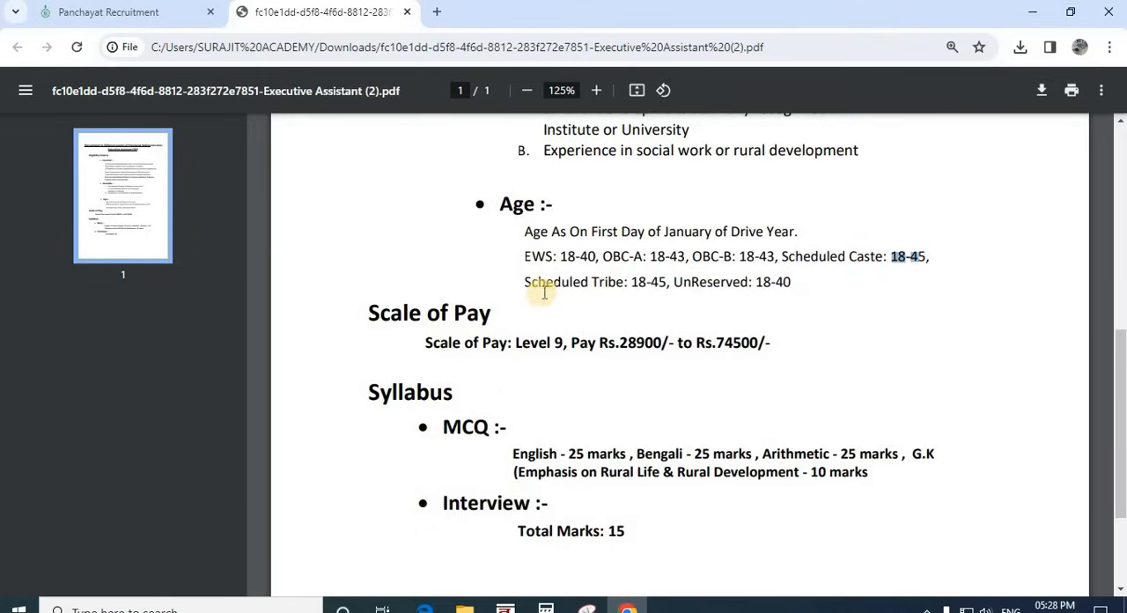
pyautogui.moveTo(538, 282); pyautogui.dragTo(775, 287)
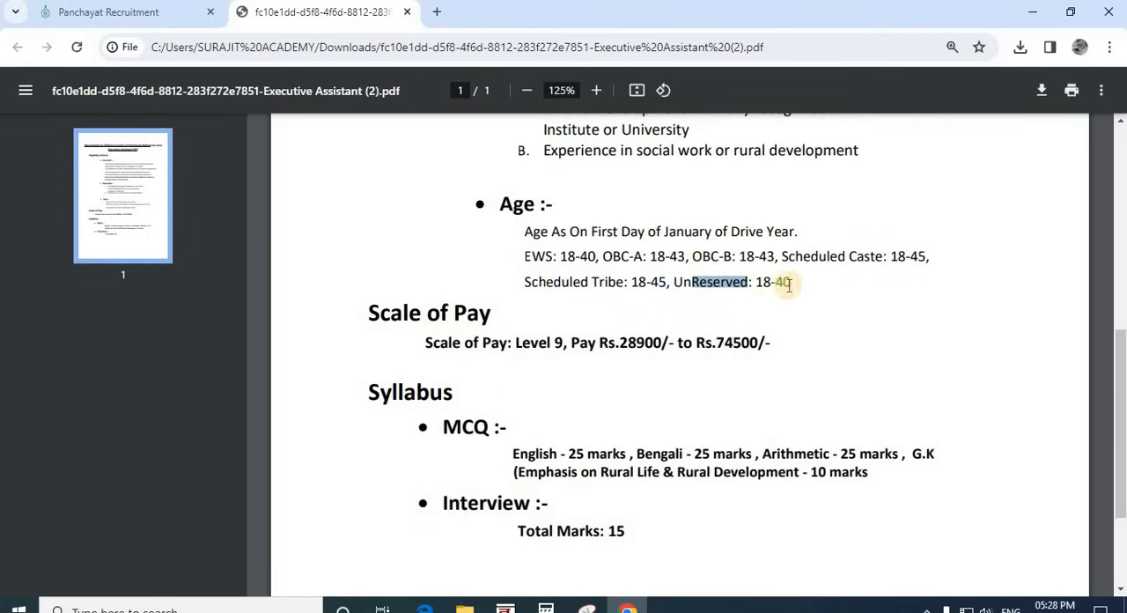
# Step: Examine the Scale of Pay section for the Executive Assistant post, highlighting the pay level and range
pyautogui.scroll(-1, 583, 273)
pyautogui.click(490, 256)
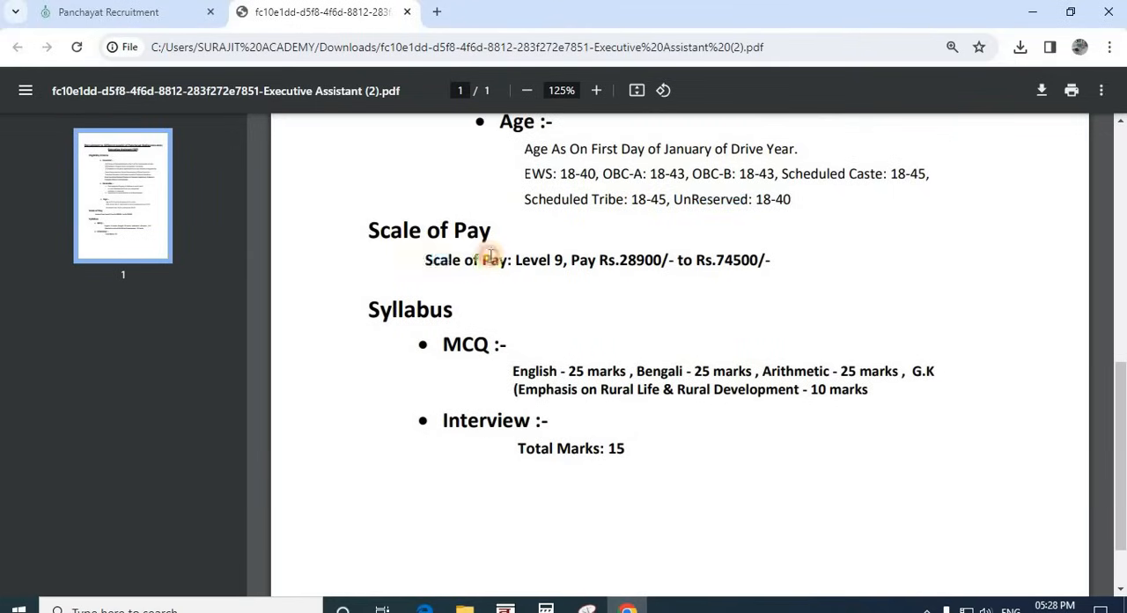
pyautogui.moveTo(426, 260); pyautogui.dragTo(779, 260)
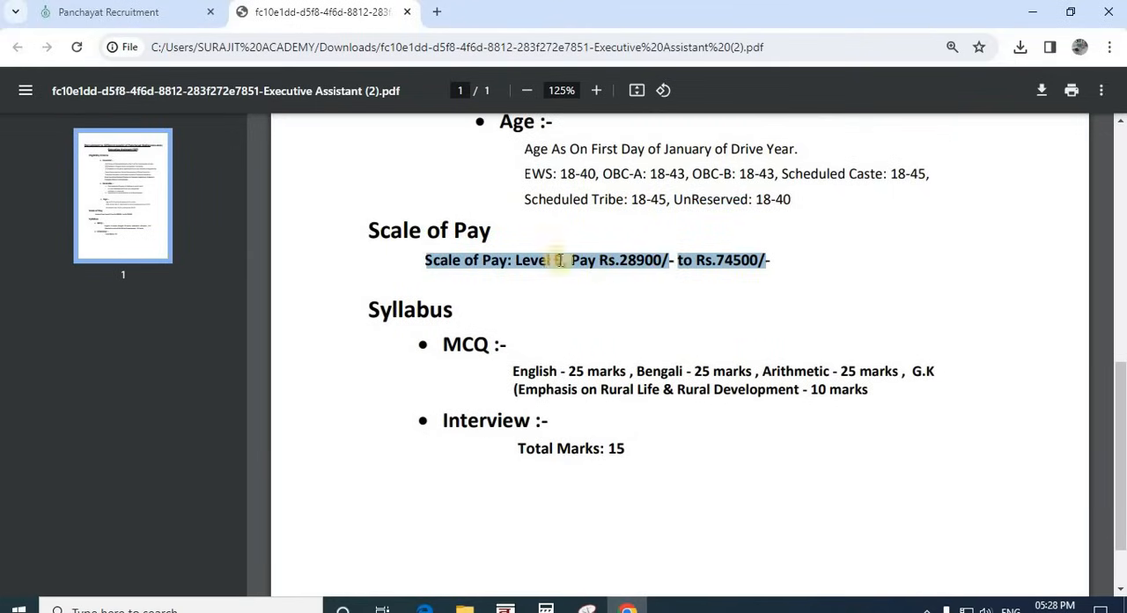
pyautogui.click(520, 259)
# Step: Examine the Syllabus section, highlighting the MCQ subjects with their marks and the total marks for the interview
pyautogui.scroll(-1, 651, 260)
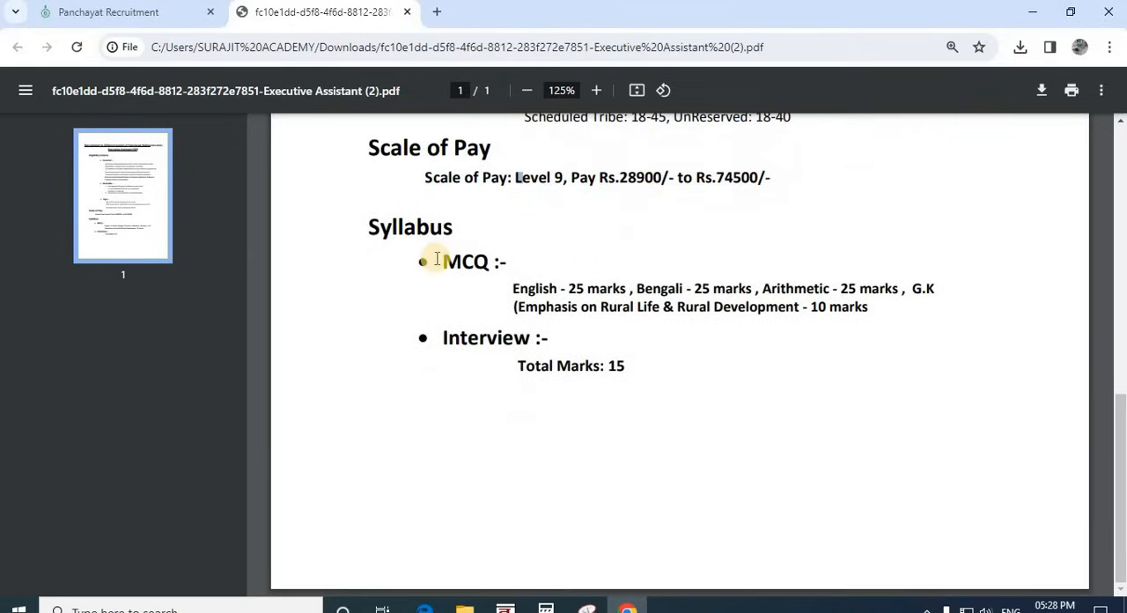
pyautogui.moveTo(367, 228); pyautogui.dragTo(886, 302)
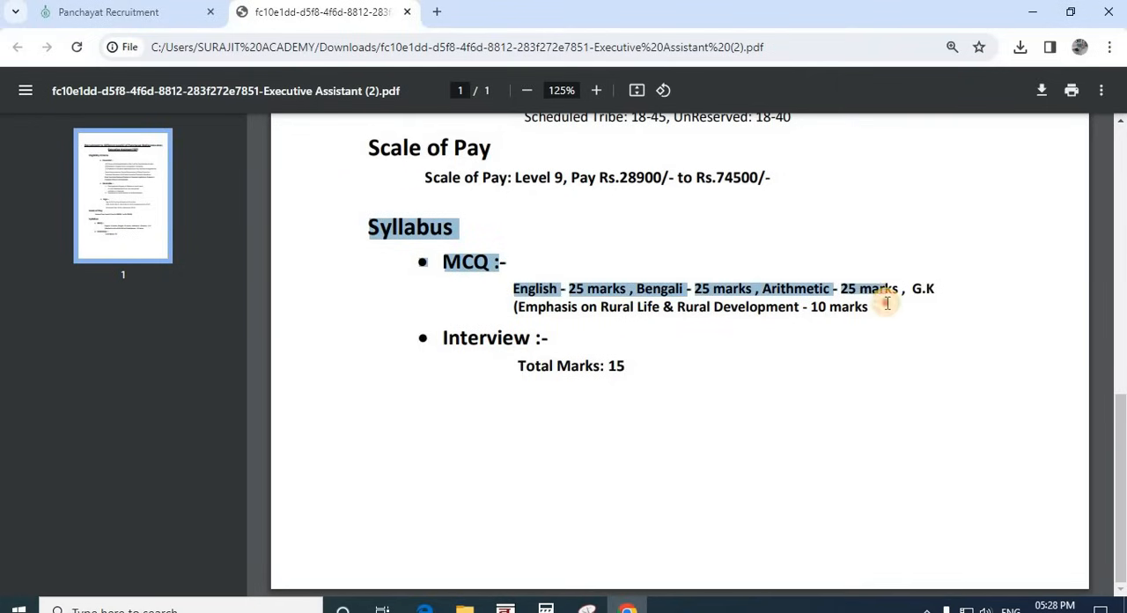
pyautogui.click(847, 329)
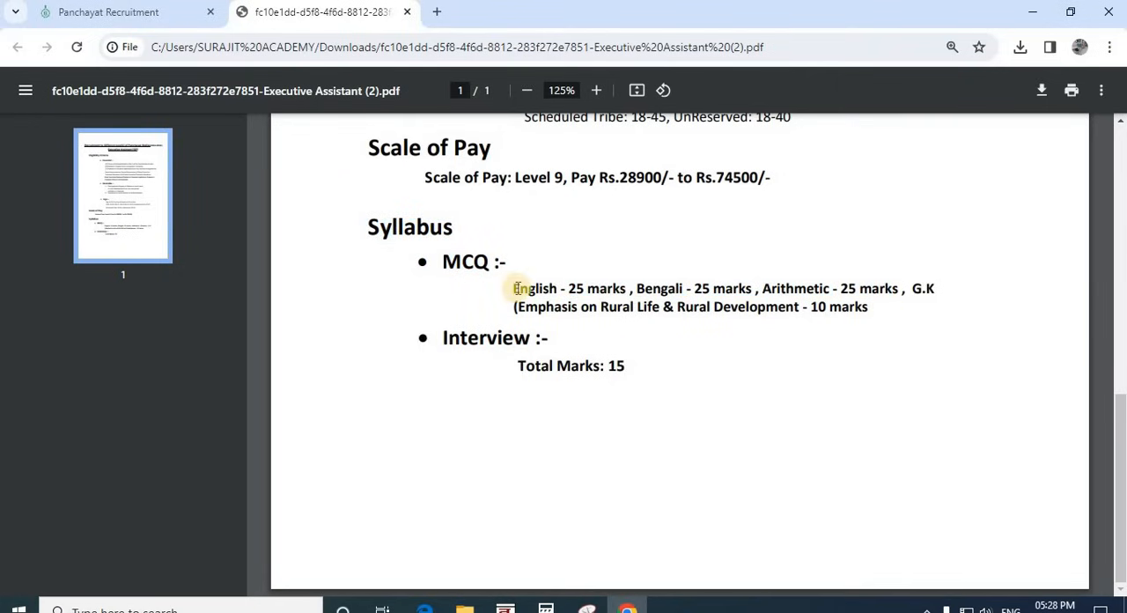
pyautogui.moveTo(514, 289); pyautogui.dragTo(811, 307)
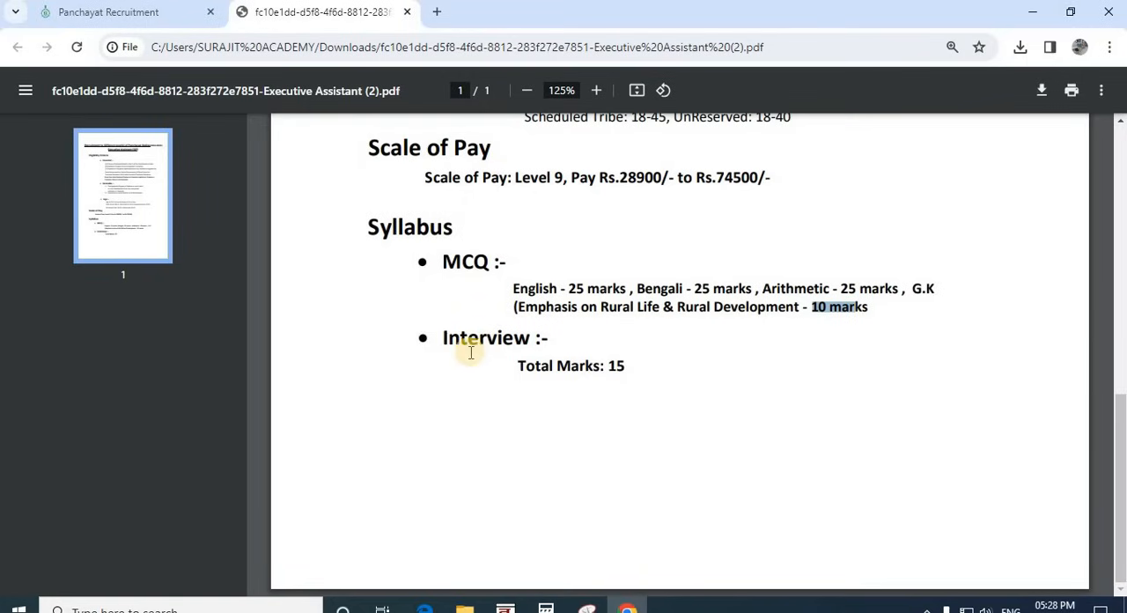
pyautogui.moveTo(516, 365); pyautogui.dragTo(628, 364)
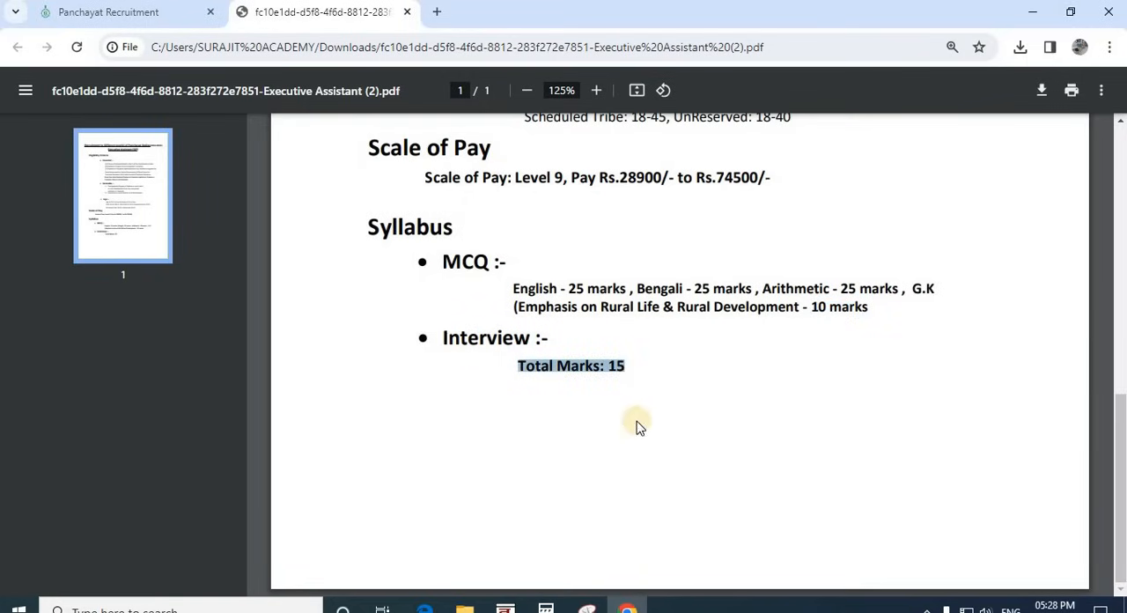
# Step: Return to the recruitment site's post list, view the Nirman Sahayak and Sahayak of Gram Panchayat entries, and show the Candidate Guidance options
pyautogui.click(136, 11)
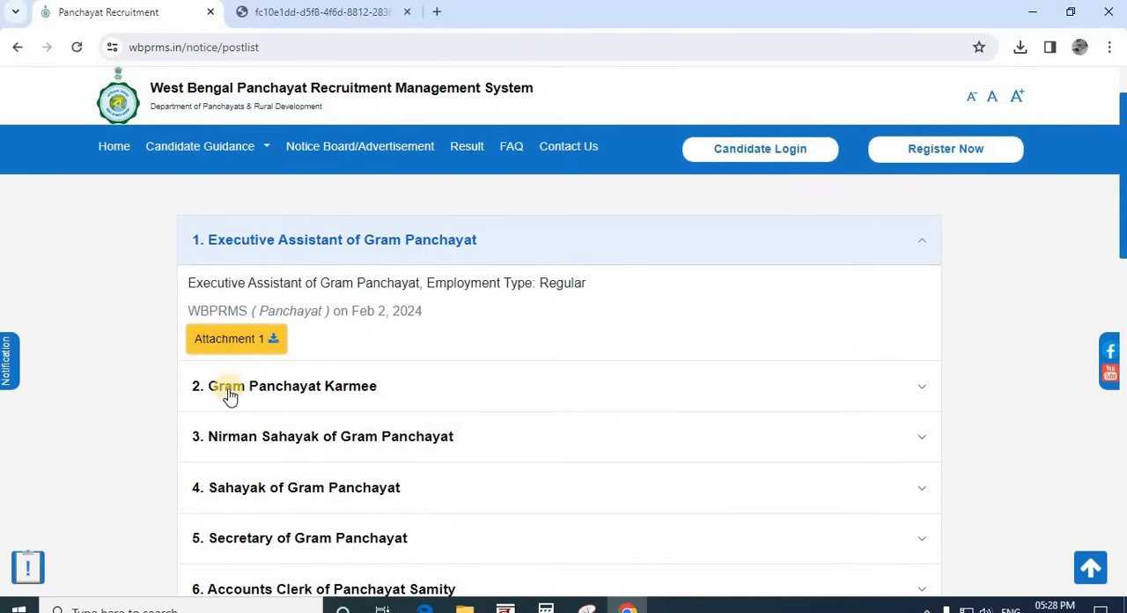
pyautogui.scroll(-1, 229, 396)
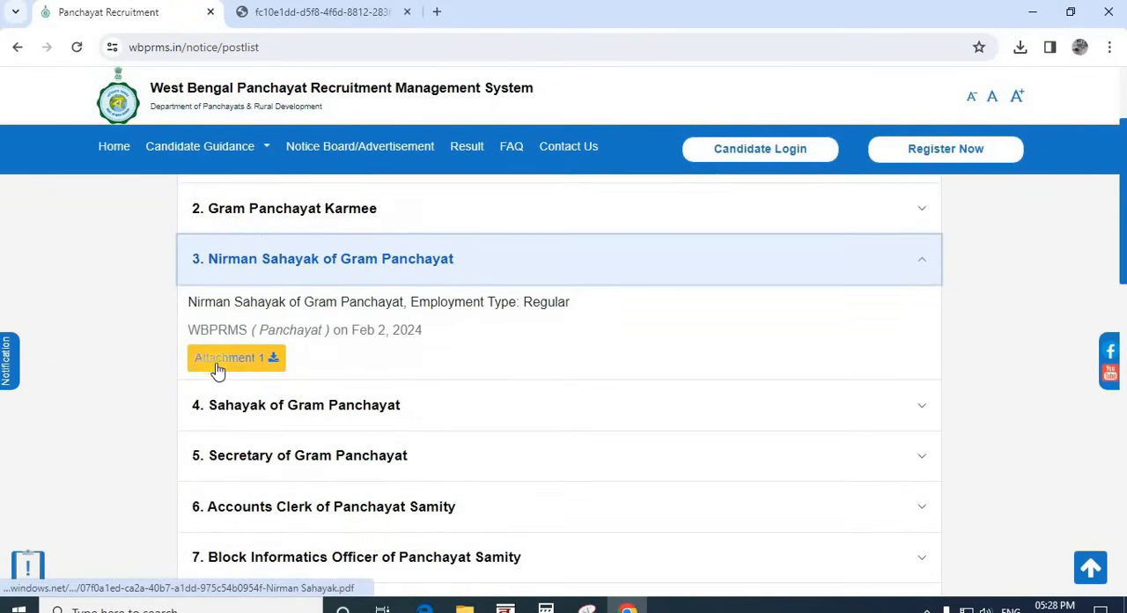
pyautogui.click(252, 407)
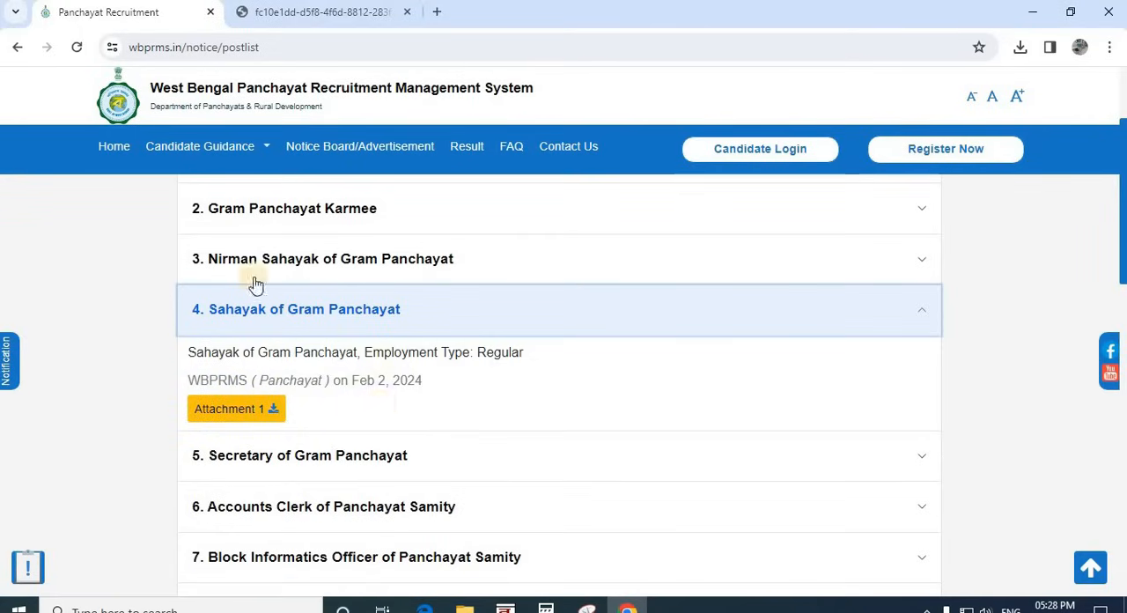
pyautogui.click(215, 159)
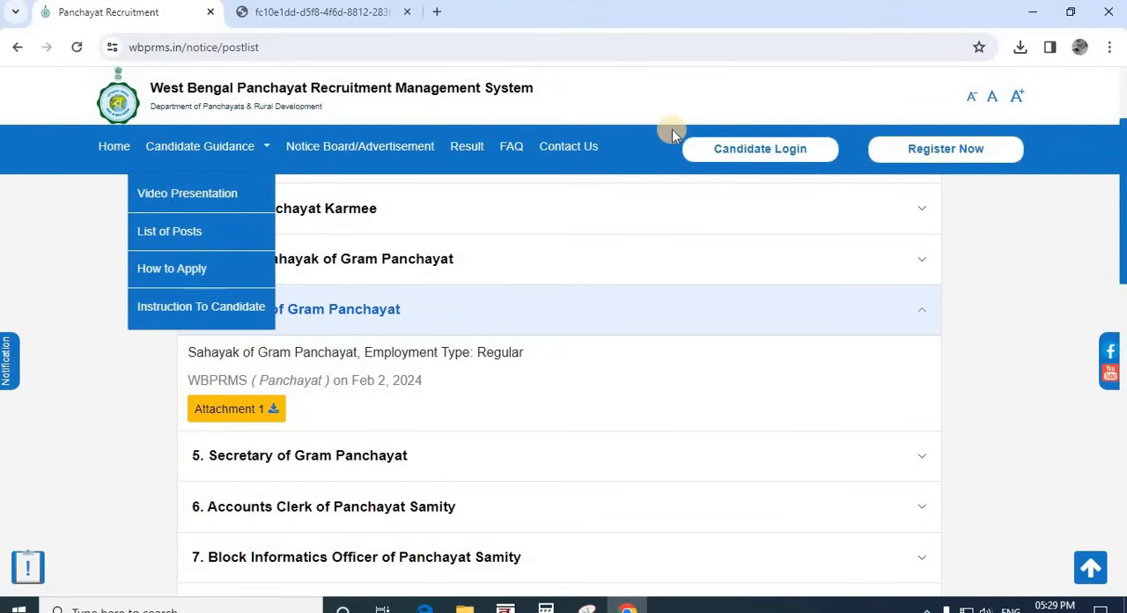
# Step: Open the new candidate registration form and go through its mobile number, email, first, middle and last name fields
pyautogui.click(941, 156)
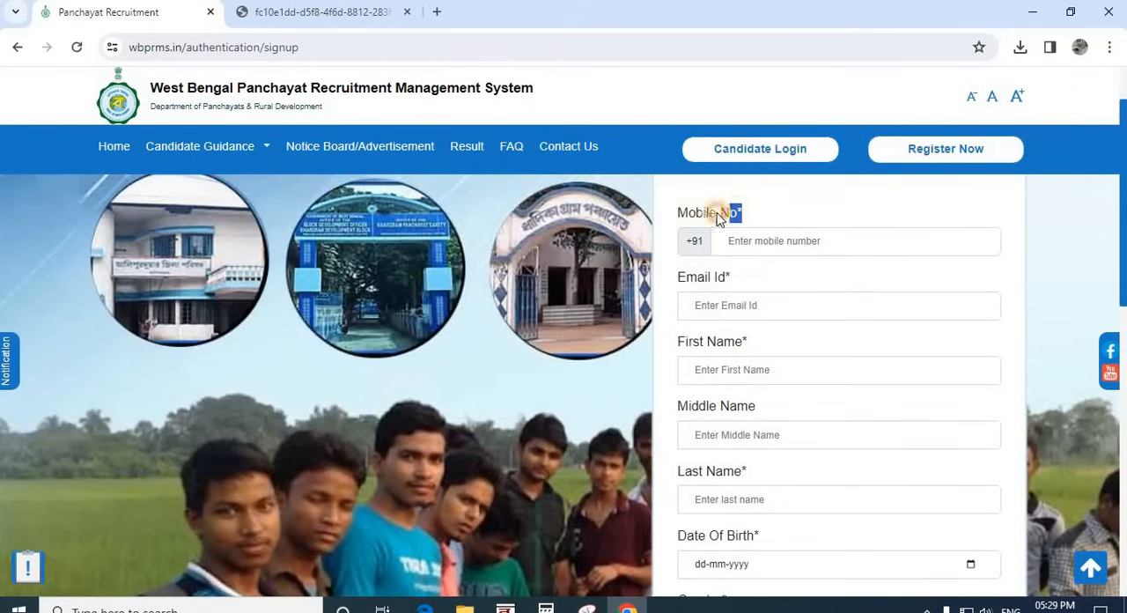
pyautogui.moveTo(674, 213); pyautogui.dragTo(749, 241)
pyautogui.click(748, 245)
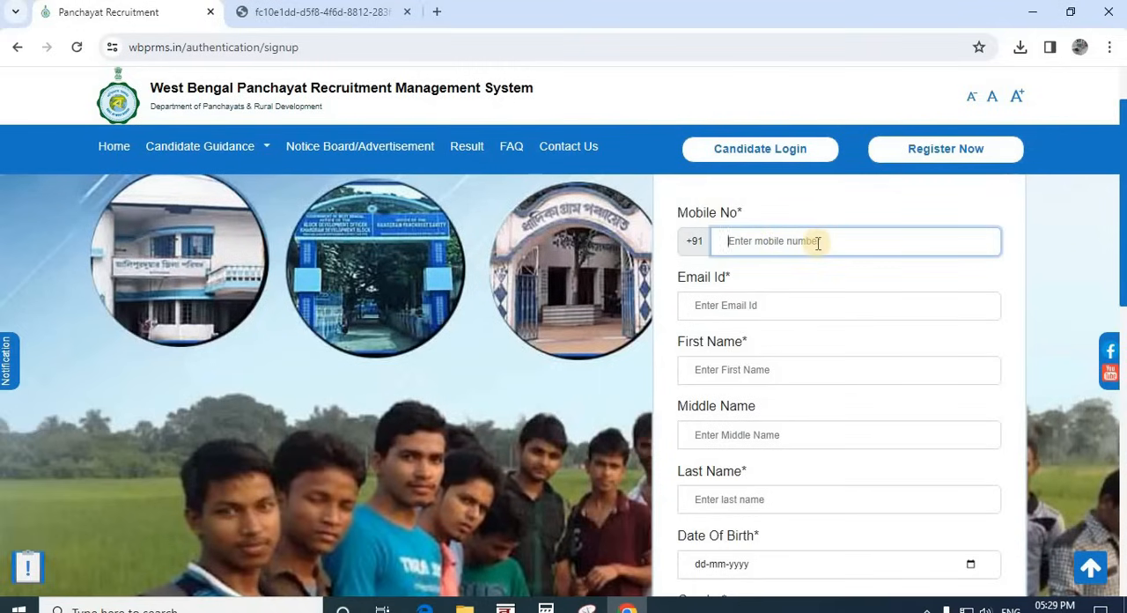
pyautogui.click(762, 314)
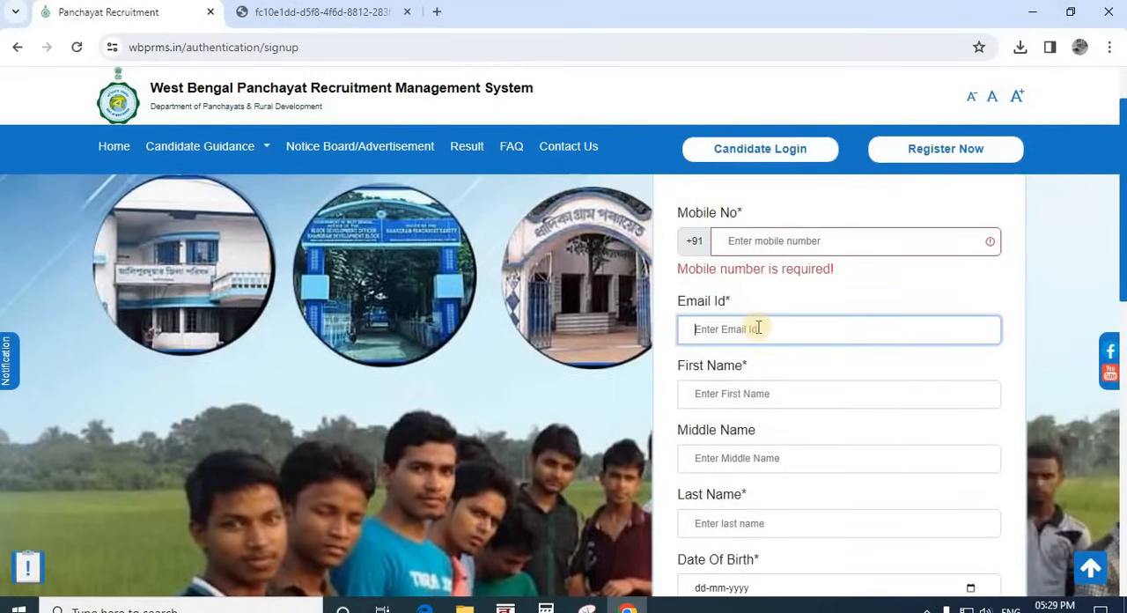
pyautogui.click(736, 398)
pyautogui.scroll(-2, 748, 409)
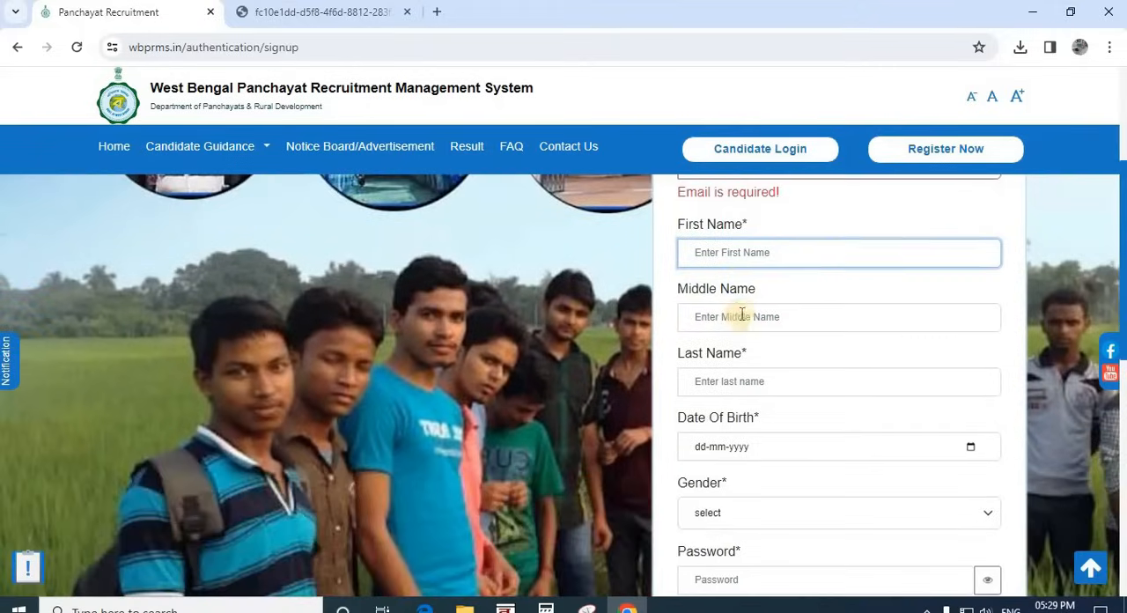
pyautogui.click(730, 317)
pyautogui.click(747, 405)
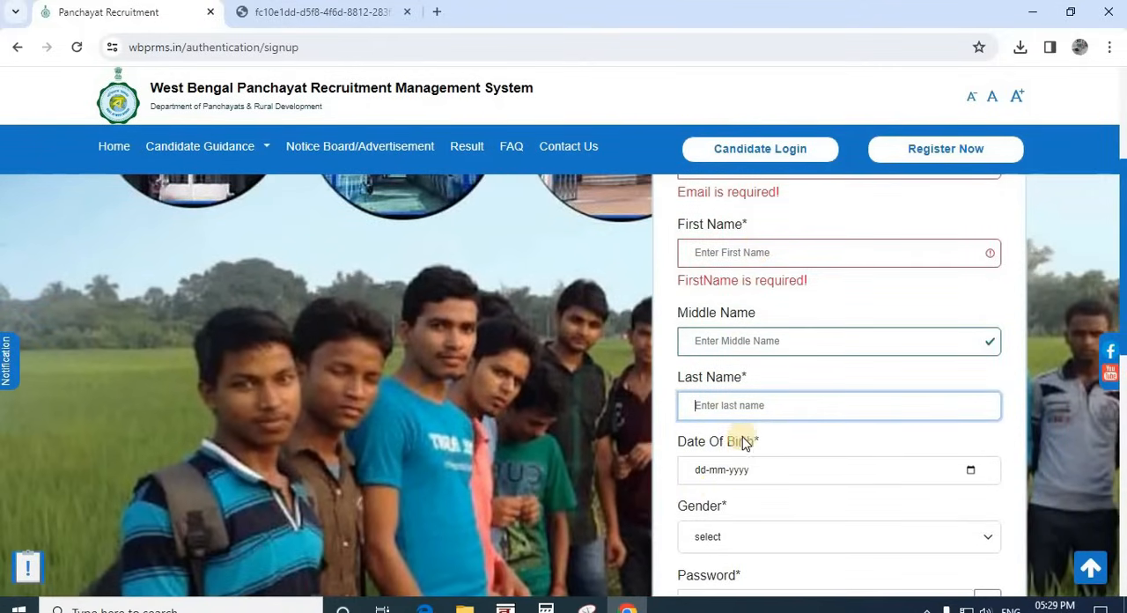
# Step: Examine the Date Of Birth field and its calendar without choosing a date, and look over the remaining registration fields
pyautogui.scroll(-1, 774, 407)
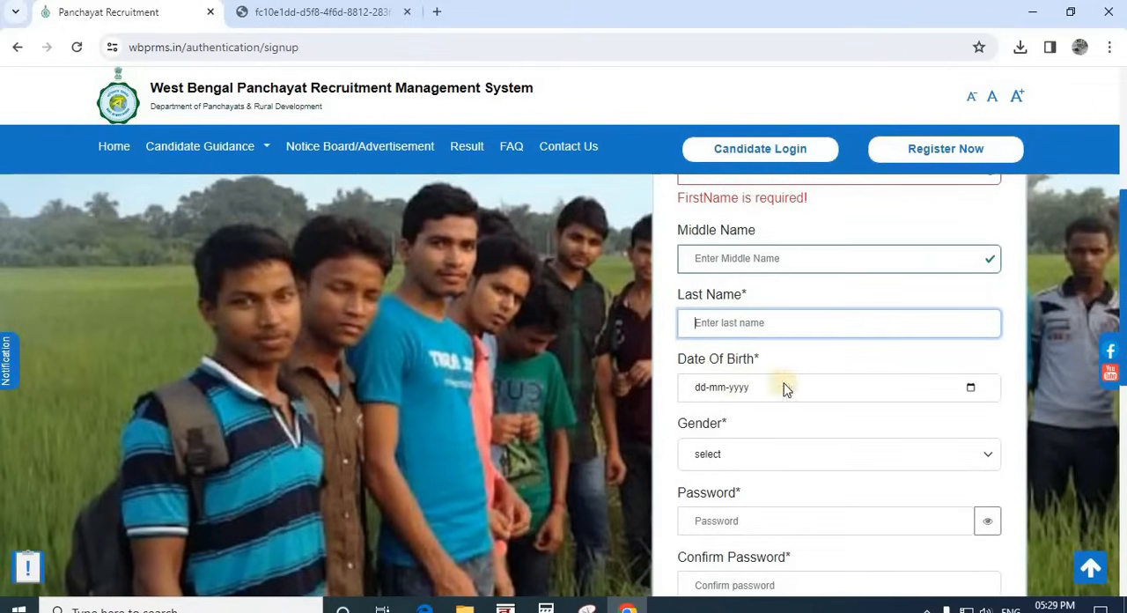
pyautogui.click(880, 389)
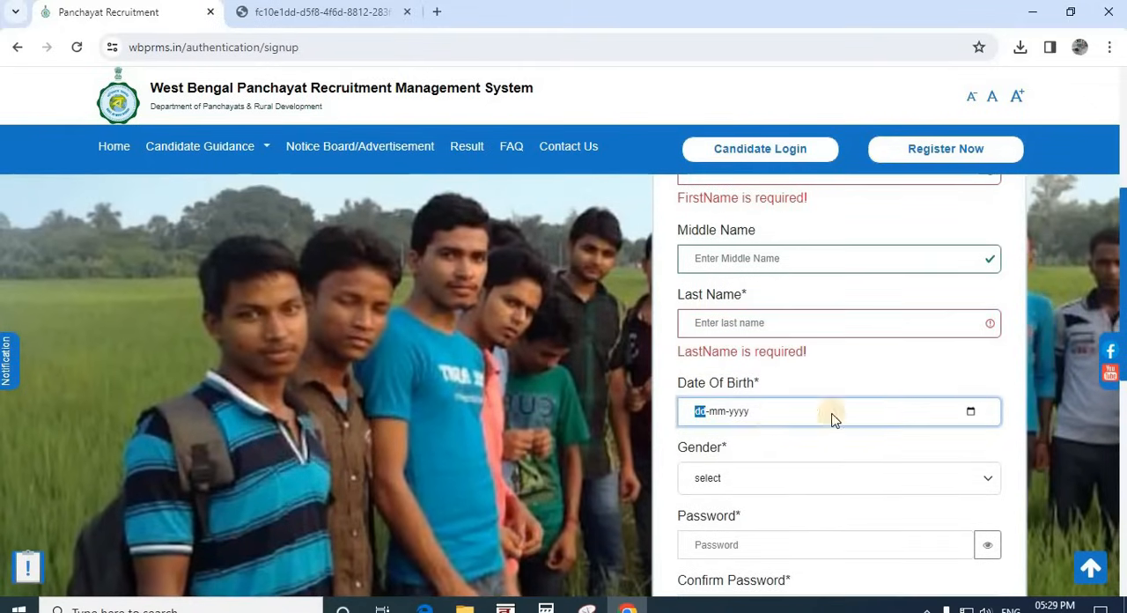
pyautogui.click(970, 411)
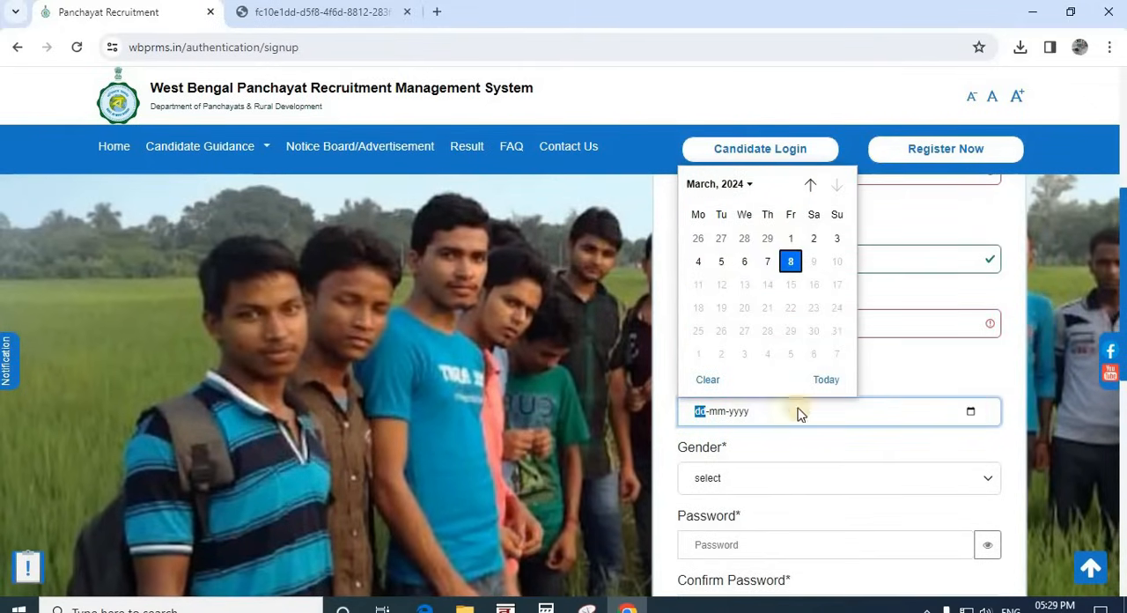
pyautogui.click(774, 461)
pyautogui.scroll(-1, 772, 463)
pyautogui.scroll(-1, 720, 407)
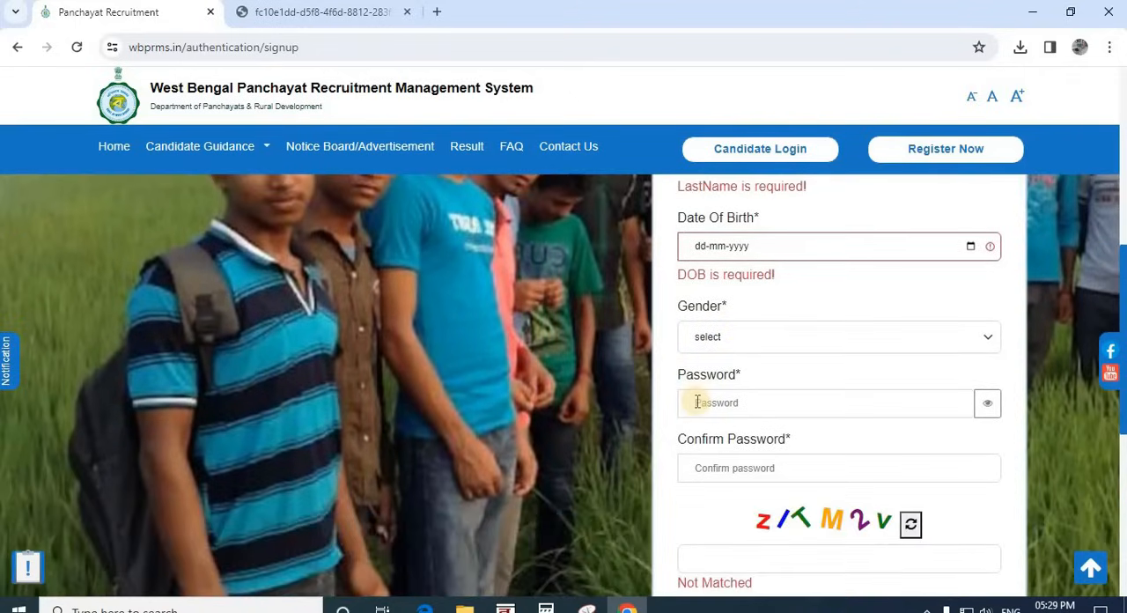
# Step: Enter a short trial password in the Password field and read its length, letter case, number and symbol rules, highlighting them
pyautogui.click(748, 402)
pyautogui.write('••')
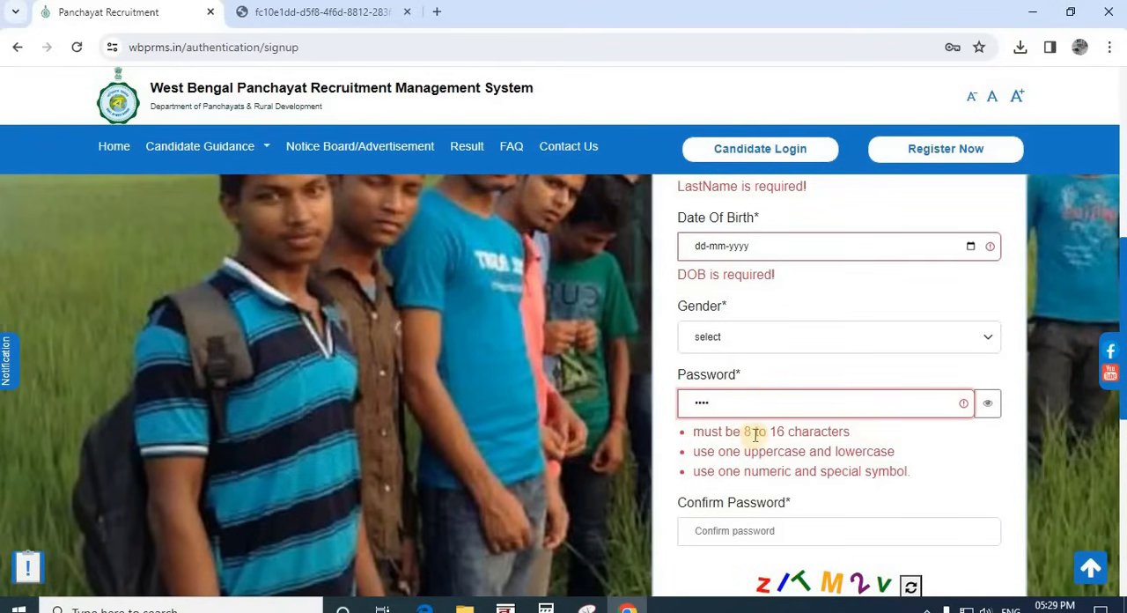
pyautogui.moveTo(851, 431); pyautogui.dragTo(679, 435)
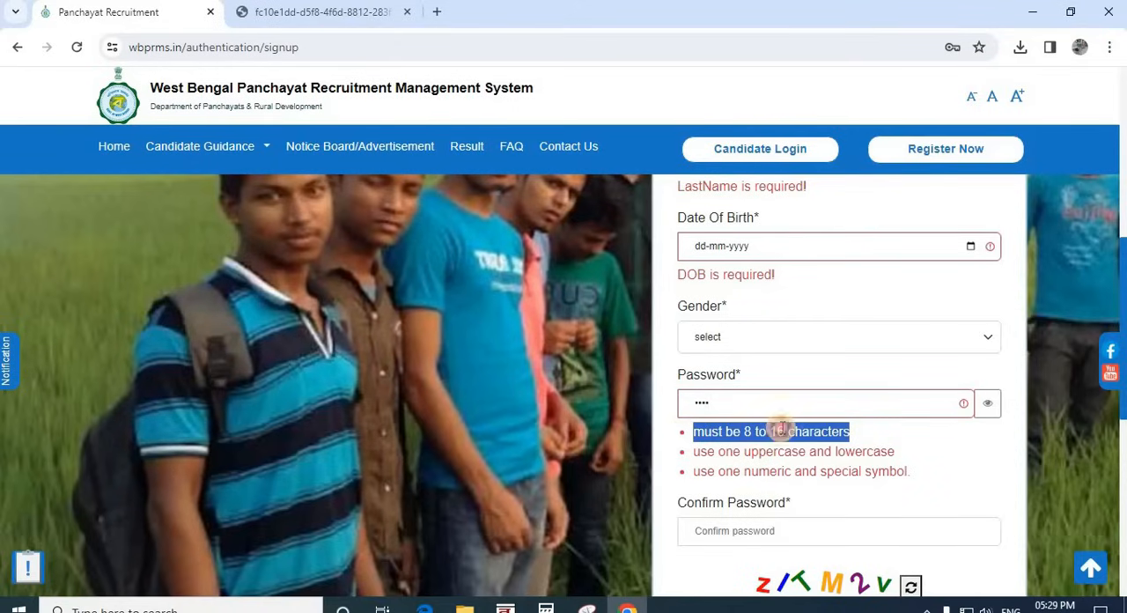
pyautogui.click(779, 431)
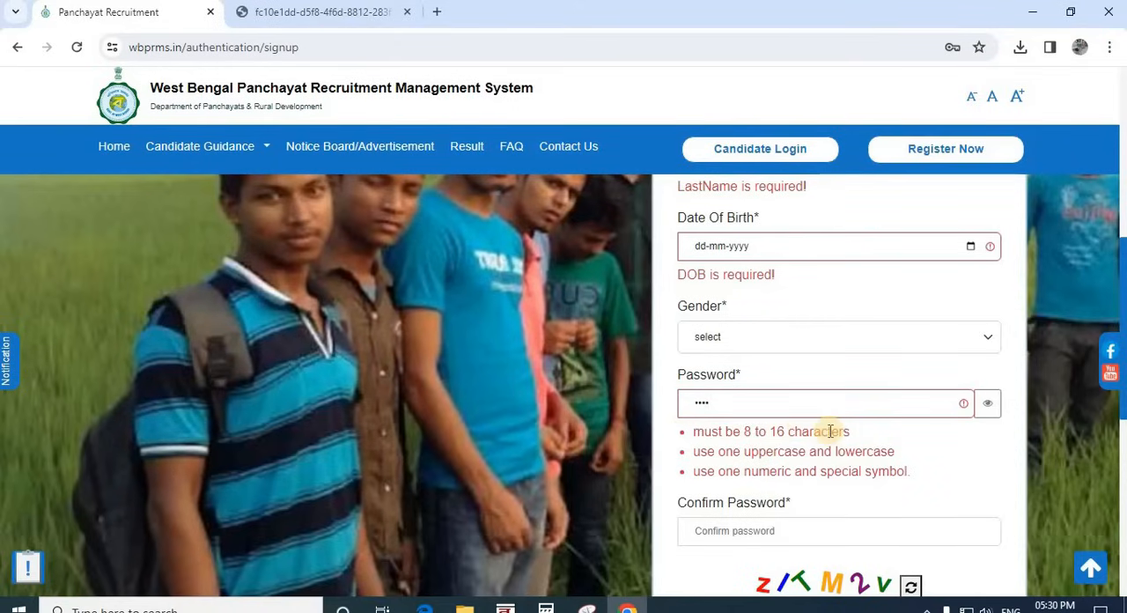
pyautogui.moveTo(746, 452); pyautogui.dragTo(802, 472)
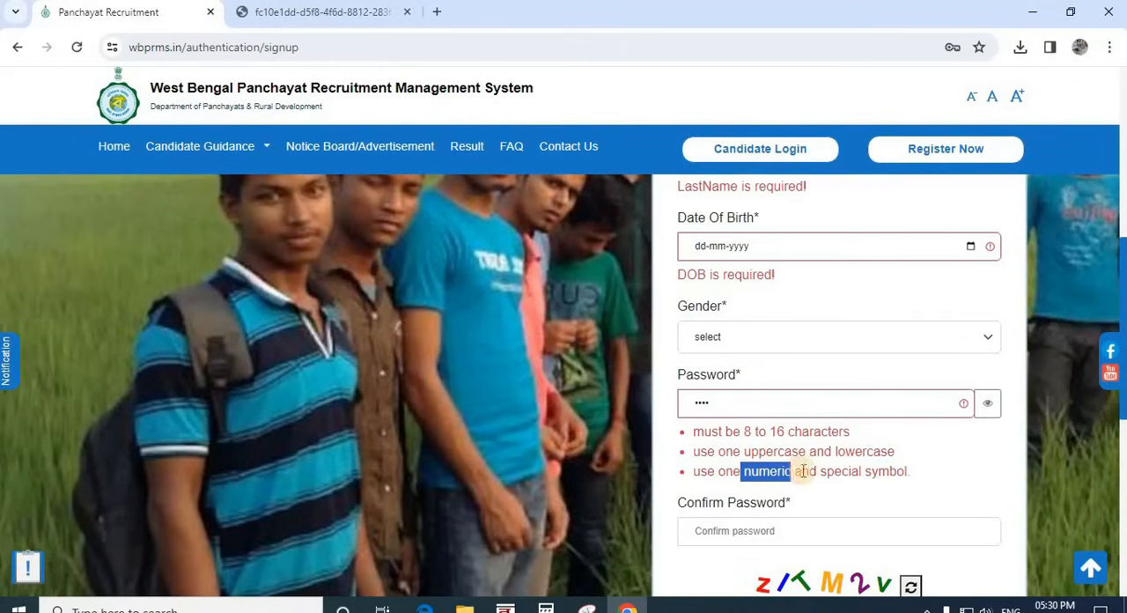
pyautogui.moveTo(891, 471); pyautogui.dragTo(732, 471)
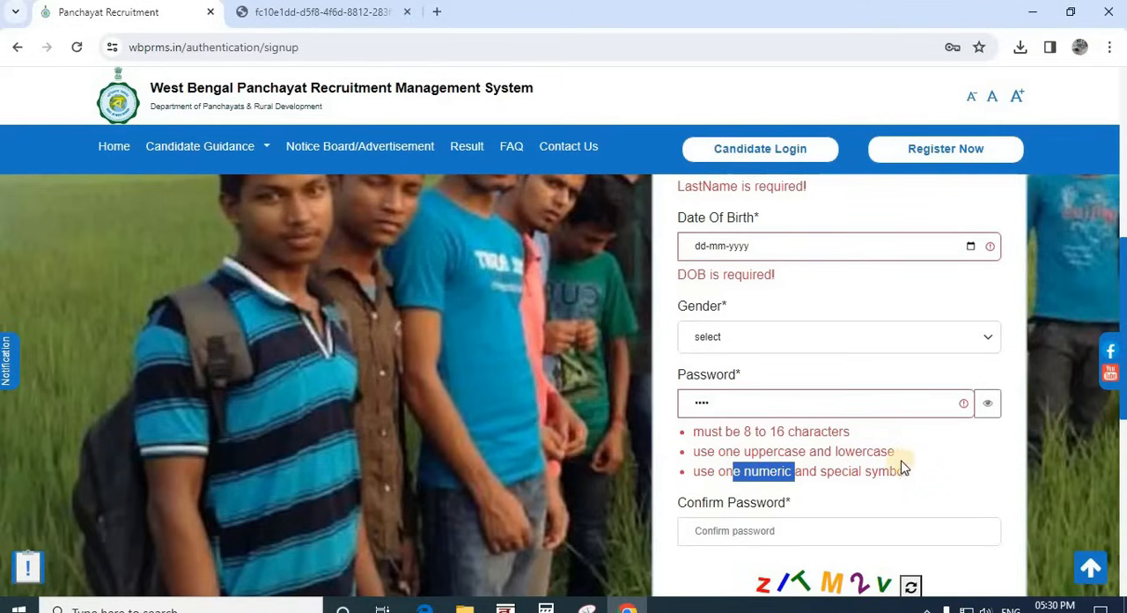
pyautogui.click(714, 484)
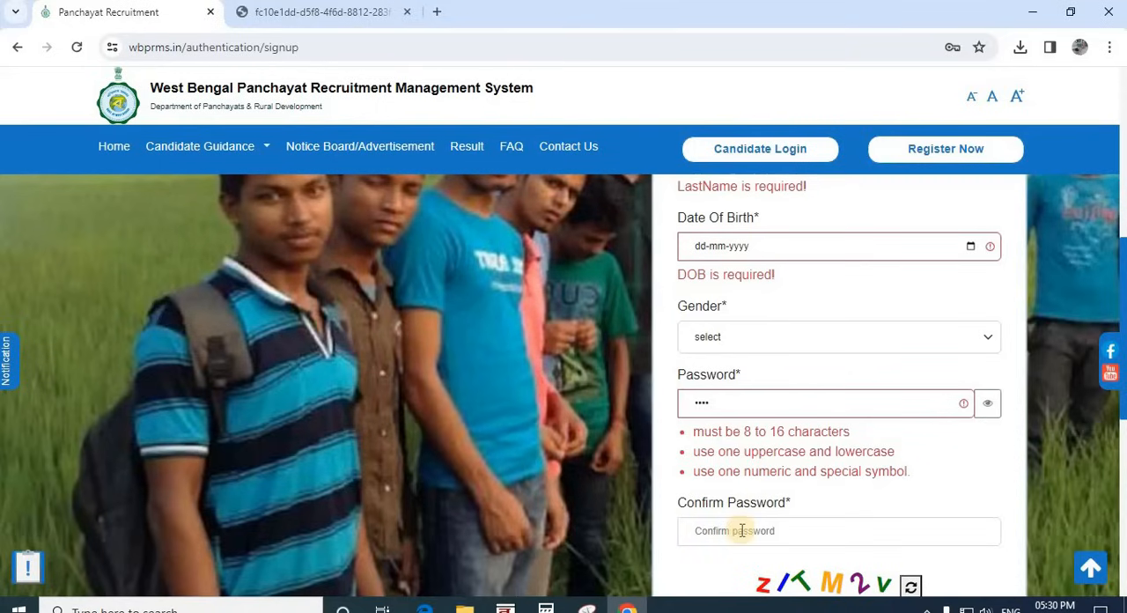
# Step: Go to the captcha field below the password confirmation and send the one-time password for the registration
pyautogui.click(994, 410)
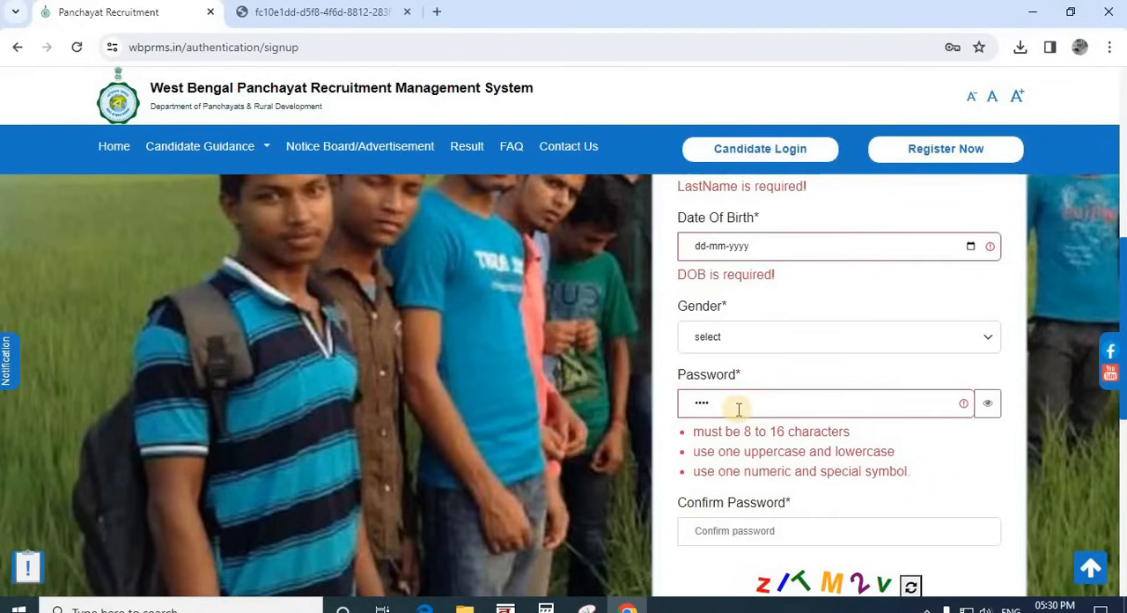
pyautogui.scroll(-2, 749, 407)
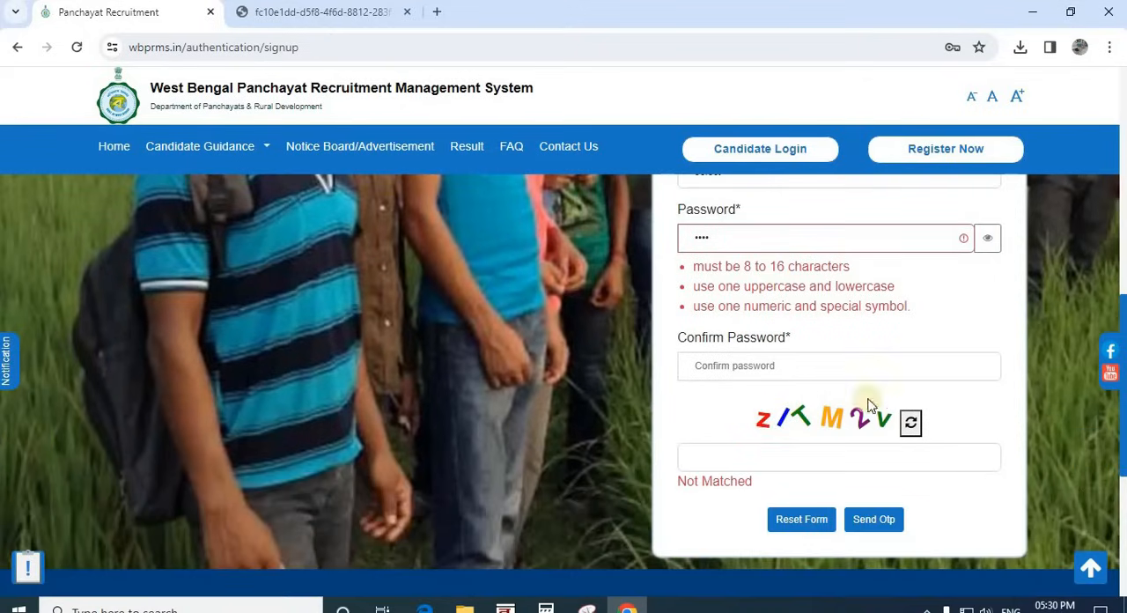
pyautogui.click(724, 463)
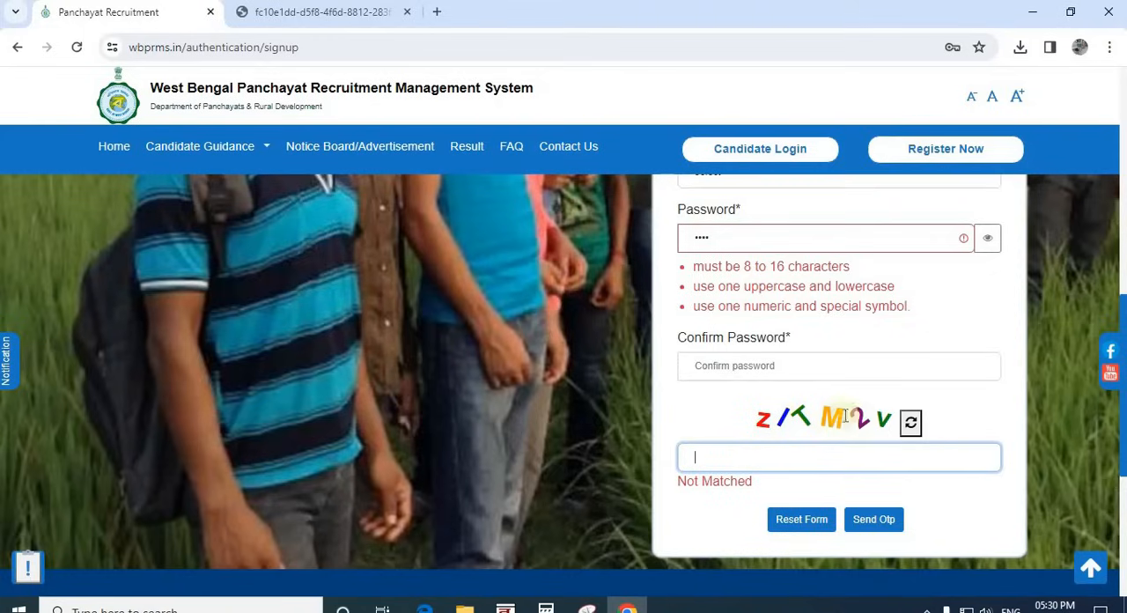
pyautogui.click(883, 523)
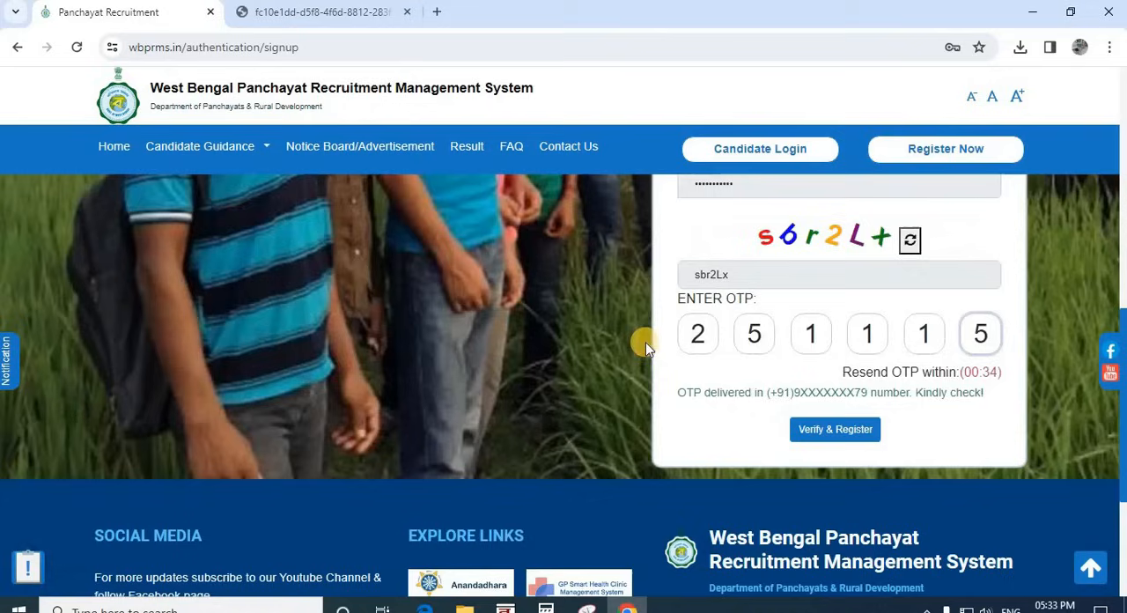
# Step: Submit the registration with the one-time password in the ENTER OTP field and request a resend of the code
pyautogui.click(696, 333)
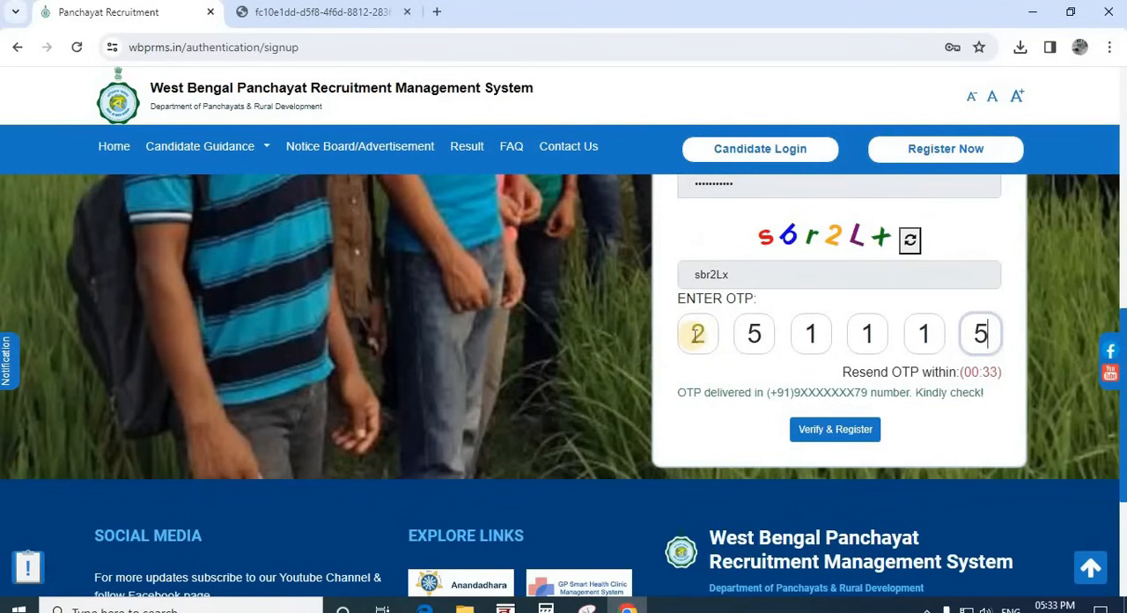
pyautogui.click(980, 332)
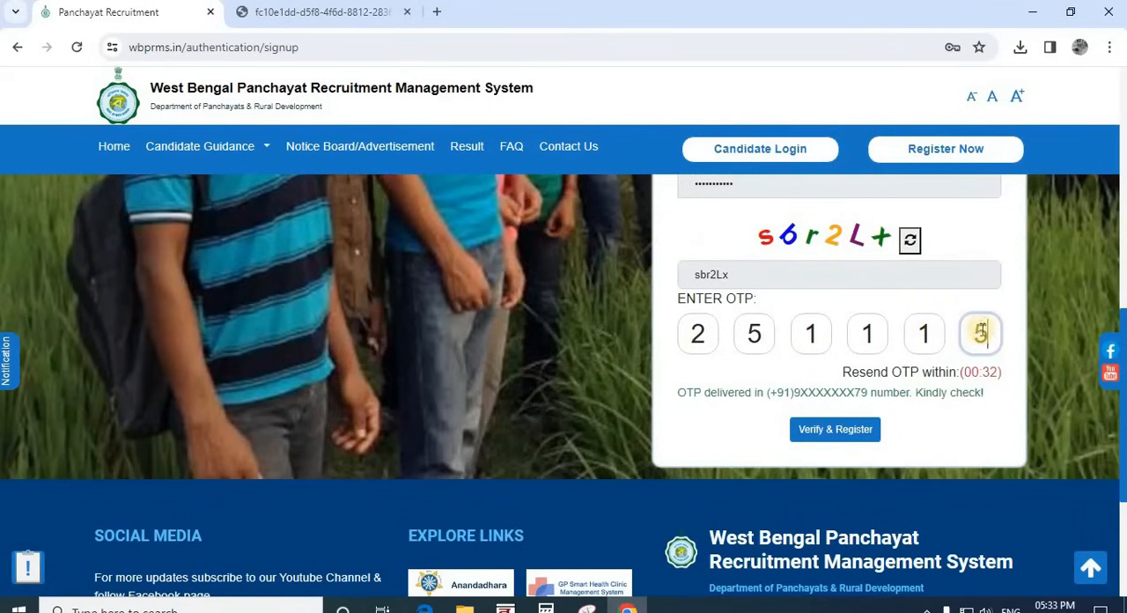
pyautogui.click(838, 432)
pyautogui.click(841, 435)
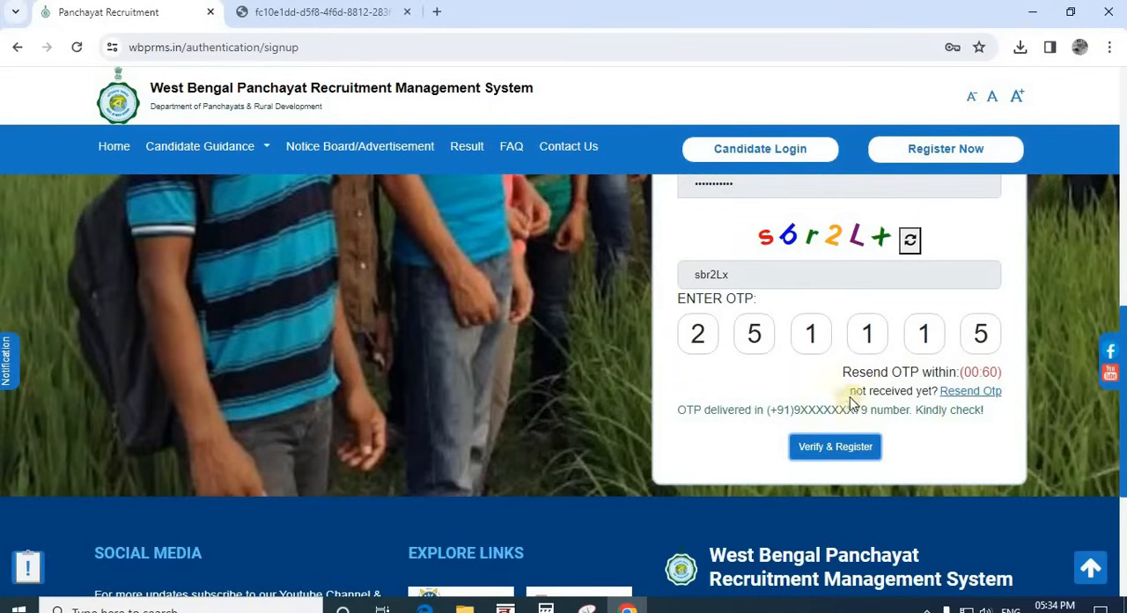
pyautogui.click(971, 393)
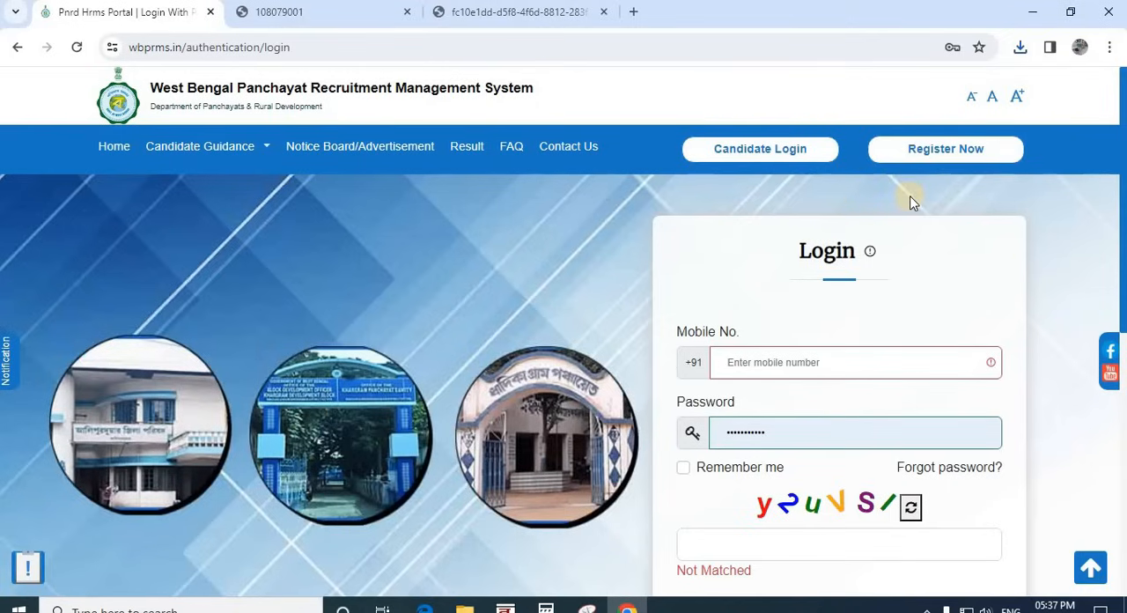
# Step: Open the candidate login and sign in with the registered mobile number, account password and captcha
pyautogui.click(731, 150)
pyautogui.scroll(-1, 737, 325)
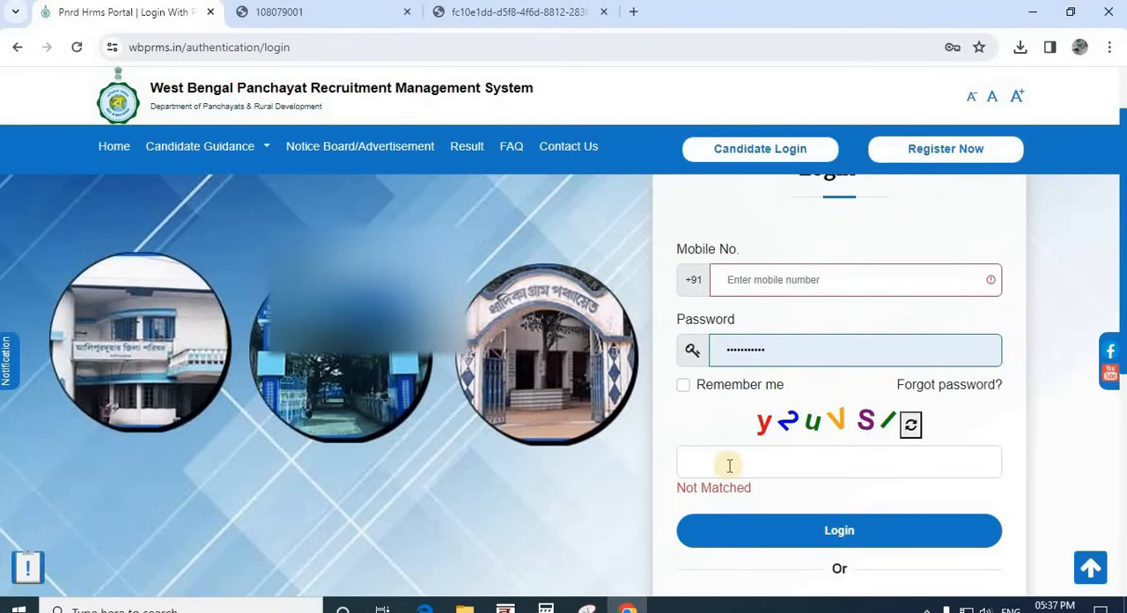
pyautogui.click(839, 534)
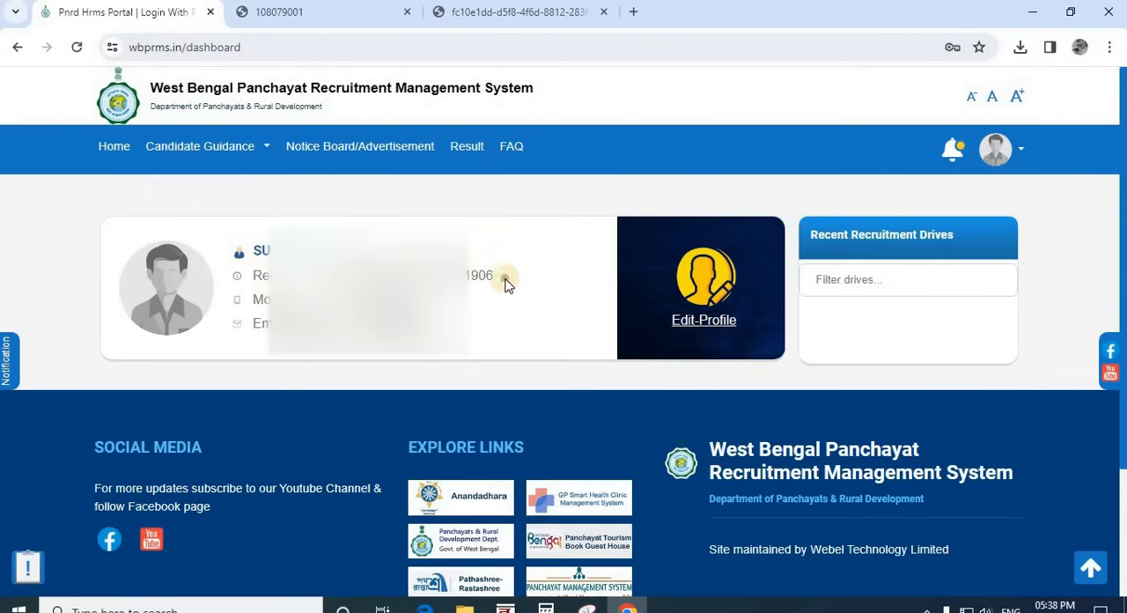
# Step: Highlight the registration number on the candidate dashboard and open the profile for editing
pyautogui.moveTo(494, 276); pyautogui.dragTo(255, 289)
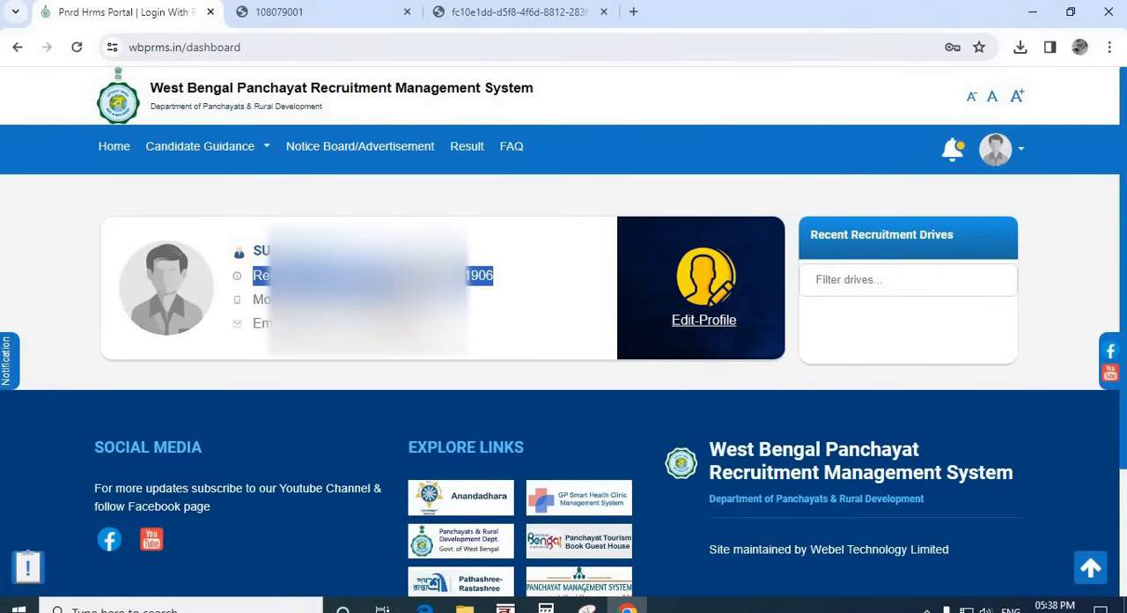
pyautogui.click(500, 283)
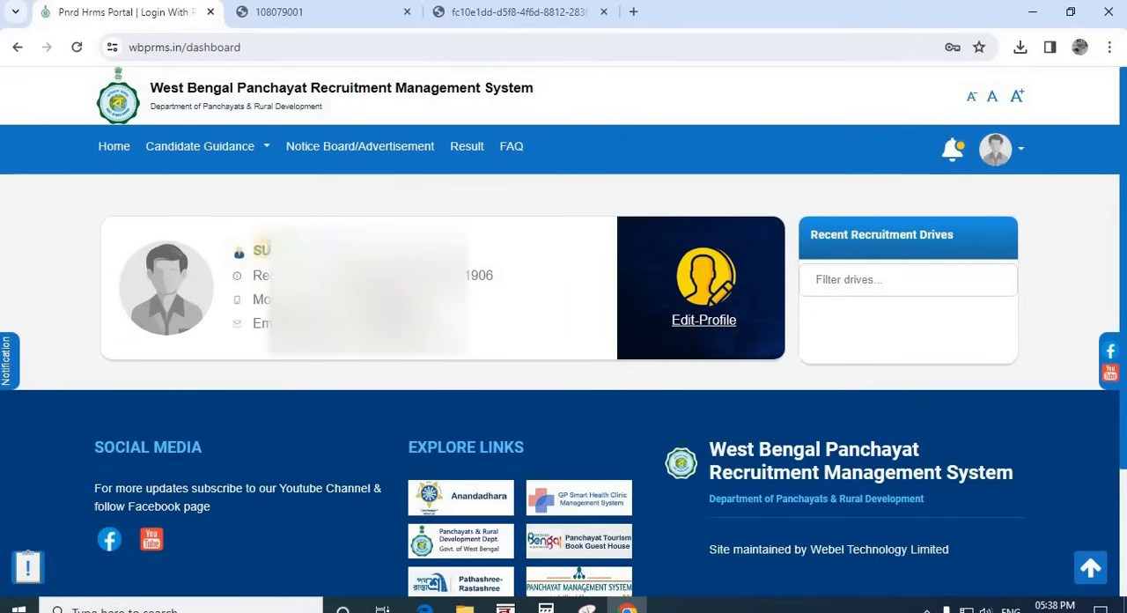
pyautogui.click(705, 322)
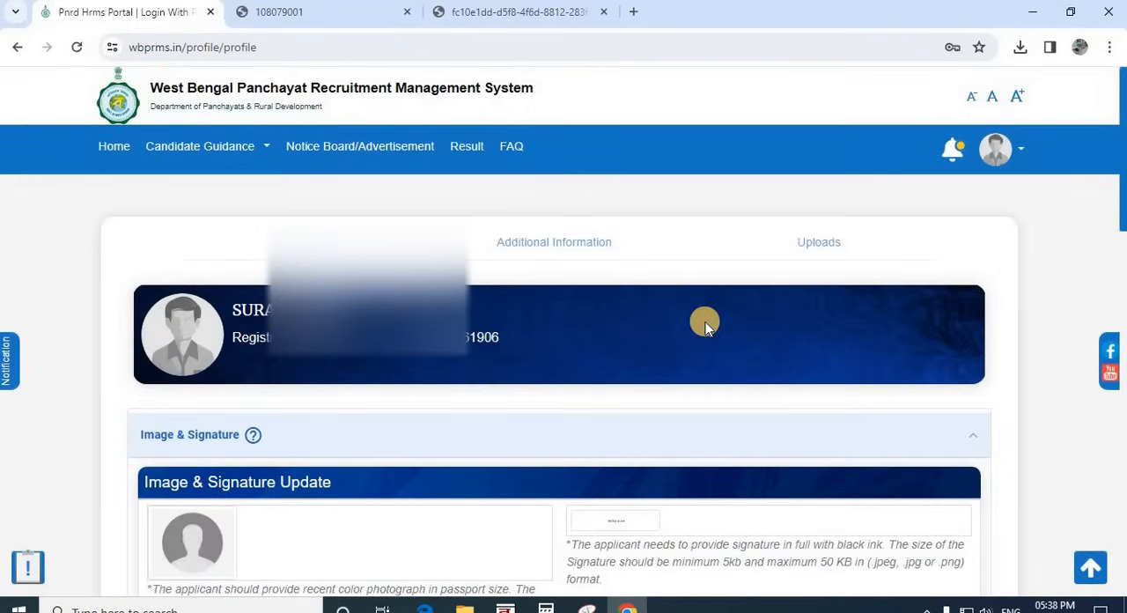
# Step: Review the photo and signature upload options under Image & Signature, highlighting the full signature and black ink requirements
pyautogui.scroll(-3, 345, 420)
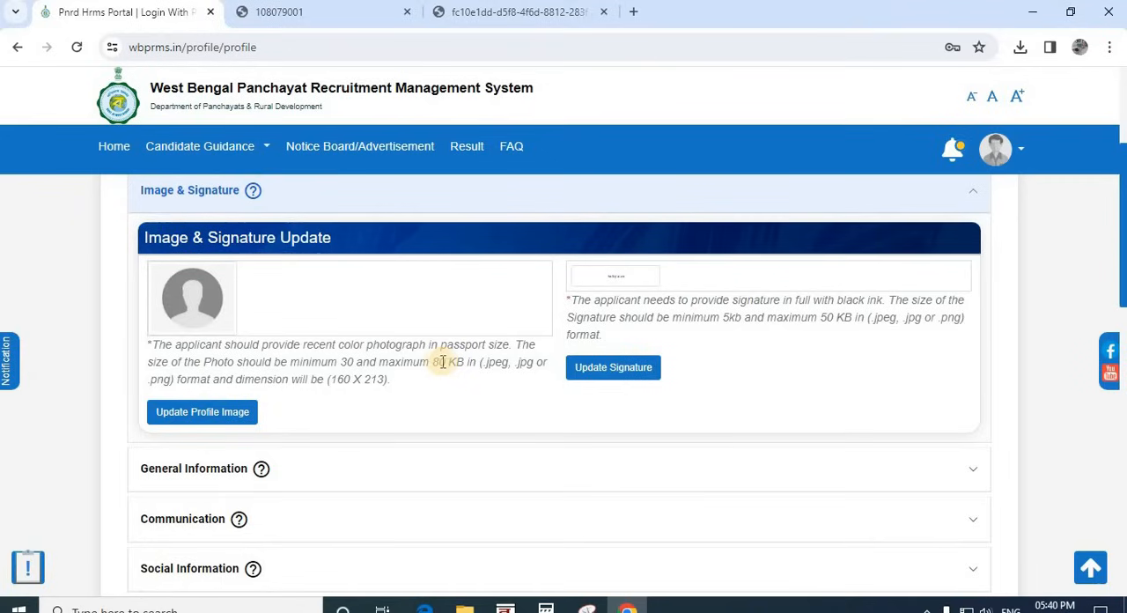
pyautogui.click(176, 418)
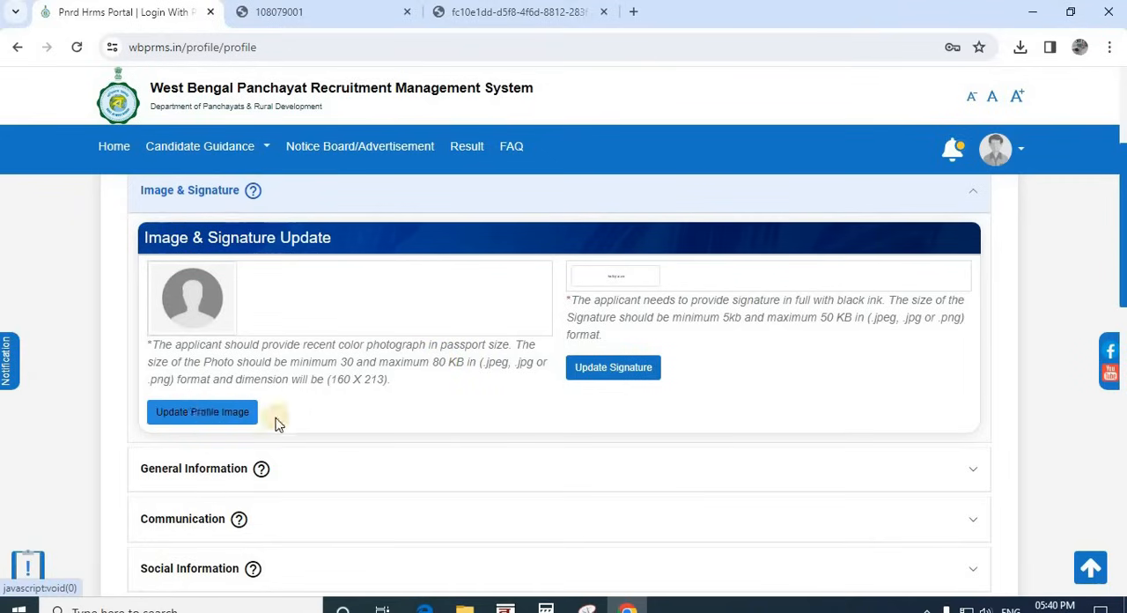
pyautogui.click(234, 415)
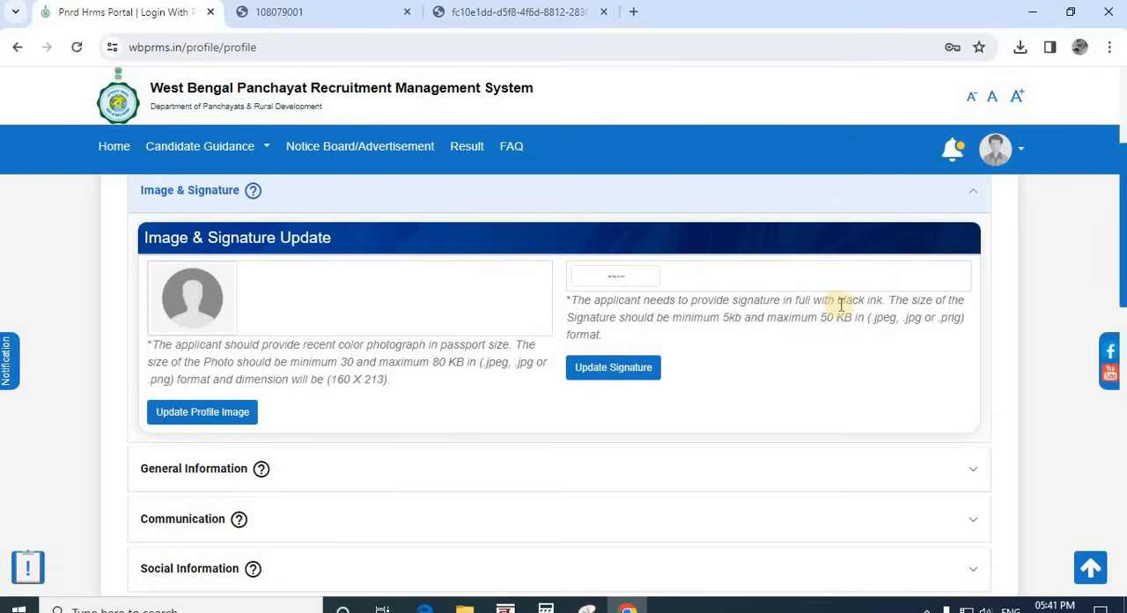
pyautogui.moveTo(882, 300)
pyautogui.mouseDown()
pyautogui.moveTo(573, 304)
pyautogui.moveTo(588, 304)
pyautogui.mouseUp()
pyautogui.click(630, 313)
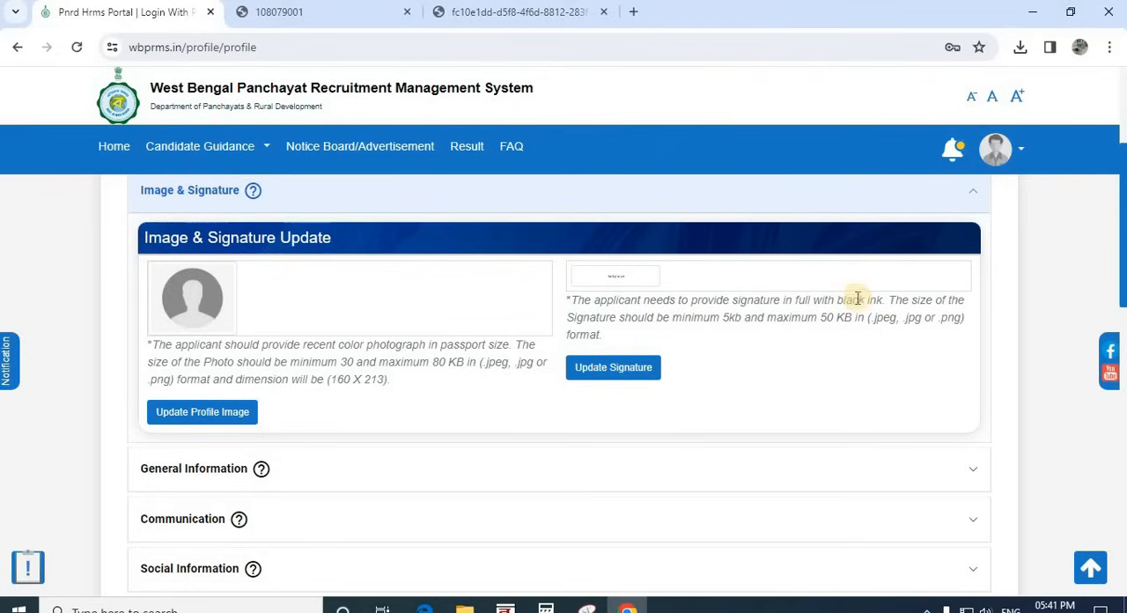
pyautogui.moveTo(881, 300); pyautogui.dragTo(679, 301)
pyautogui.click(648, 304)
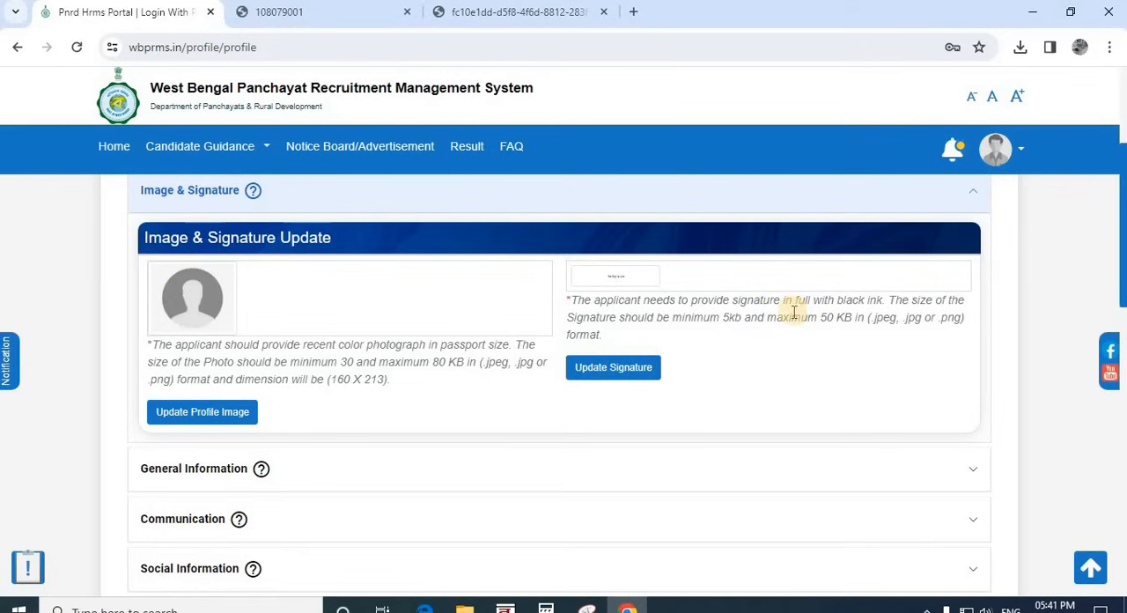
pyautogui.moveTo(866, 300); pyautogui.dragTo(840, 300)
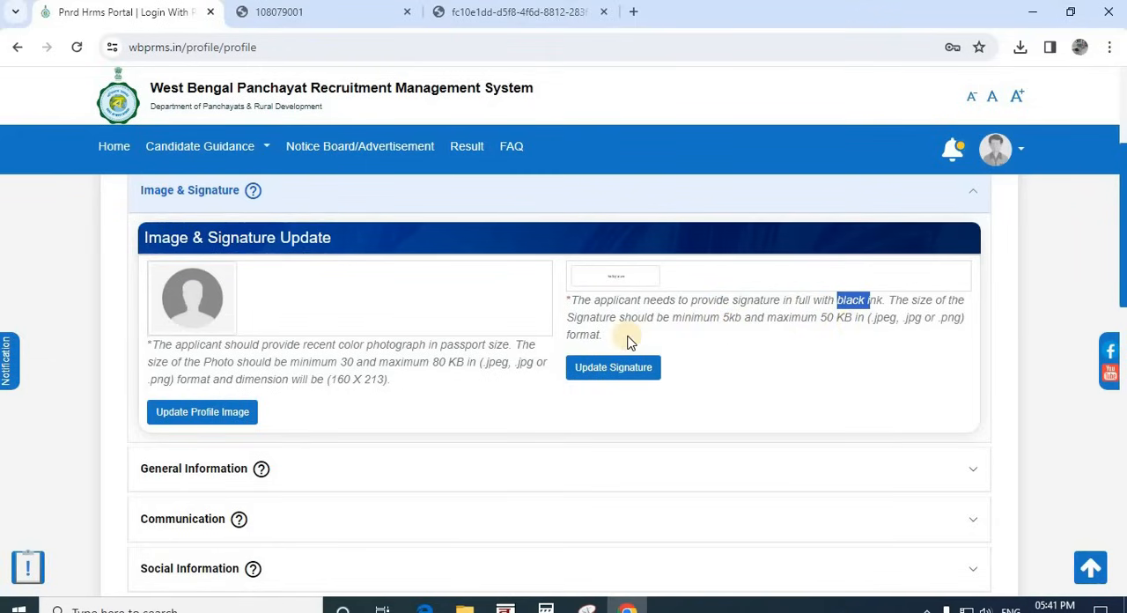
pyautogui.click(599, 375)
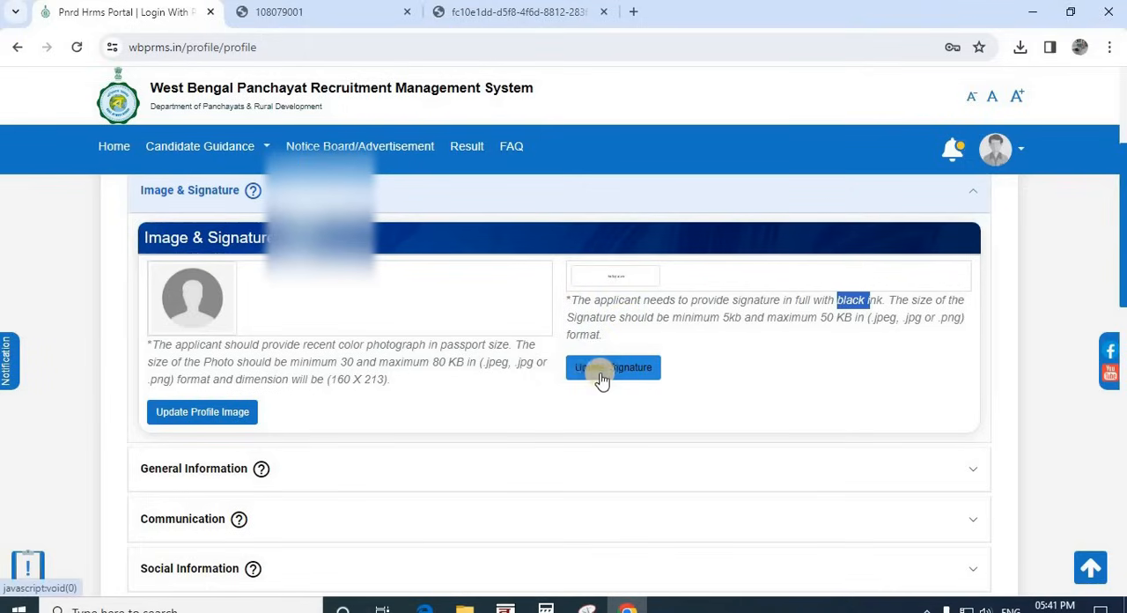
# Step: Open the General Information details for editing, choose blood group B+ and go to the empty field below it
pyautogui.scroll(-1, 466, 382)
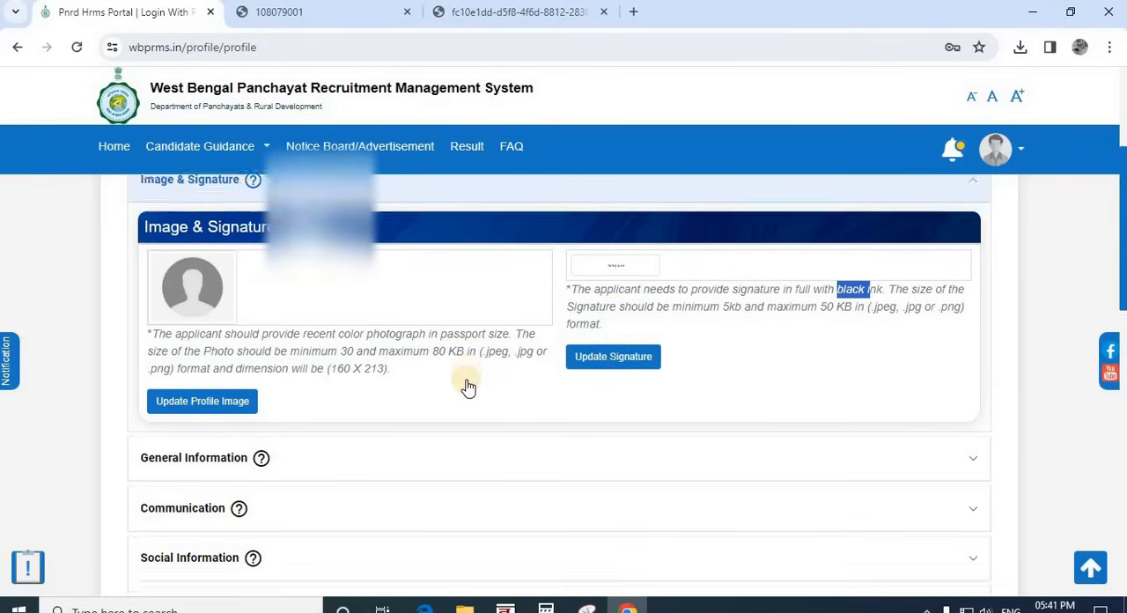
pyautogui.scroll(-2, 312, 335)
pyautogui.scroll(-3, 304, 337)
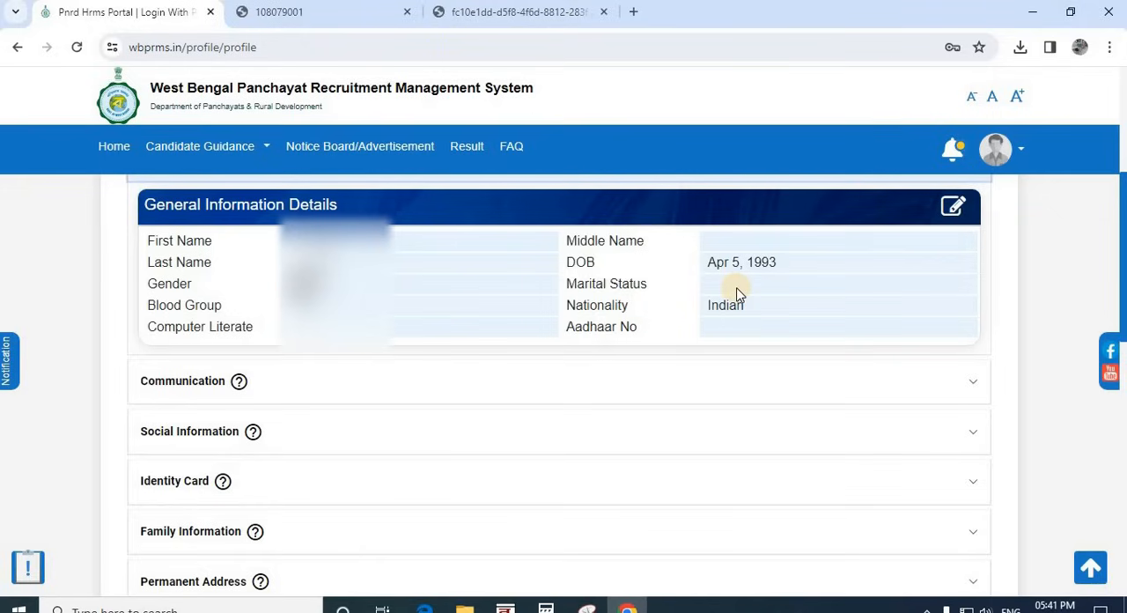
pyautogui.click(954, 206)
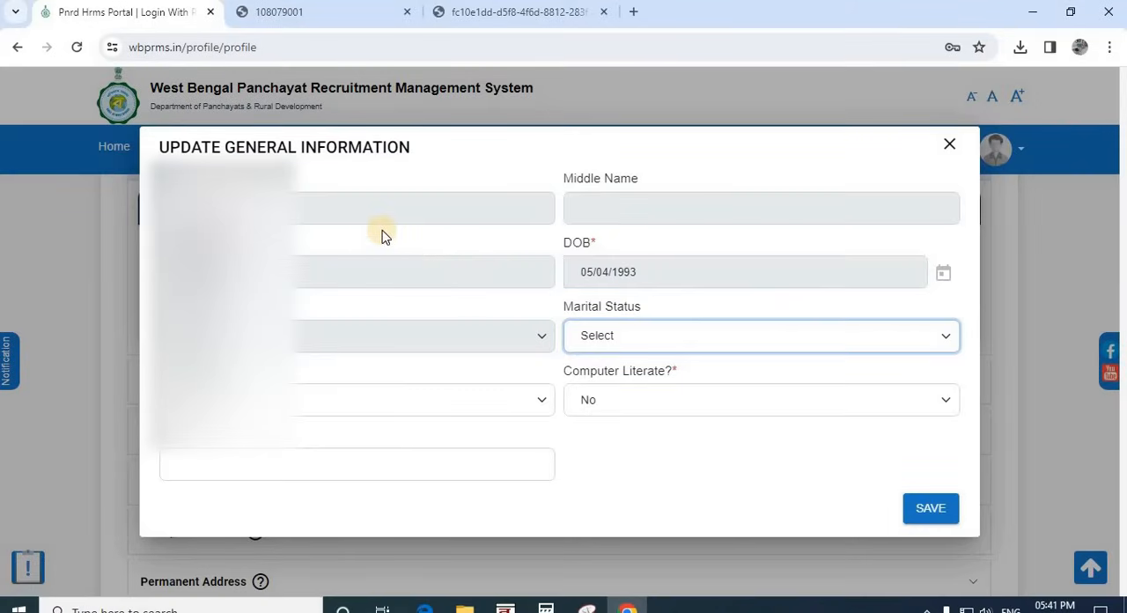
pyautogui.click(279, 400)
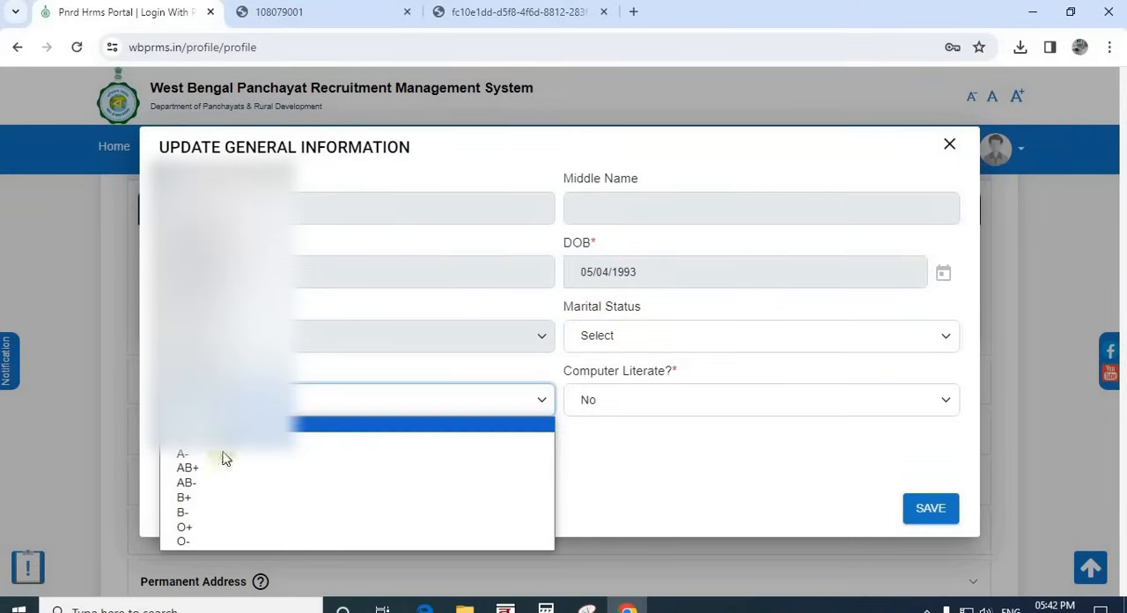
pyautogui.click(207, 498)
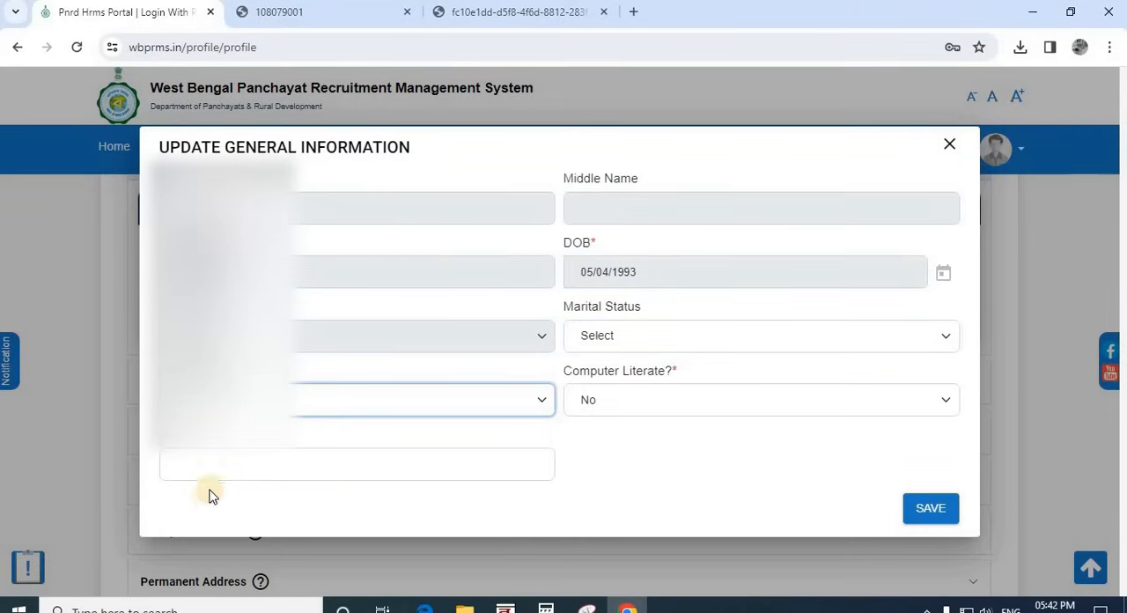
pyautogui.click(219, 463)
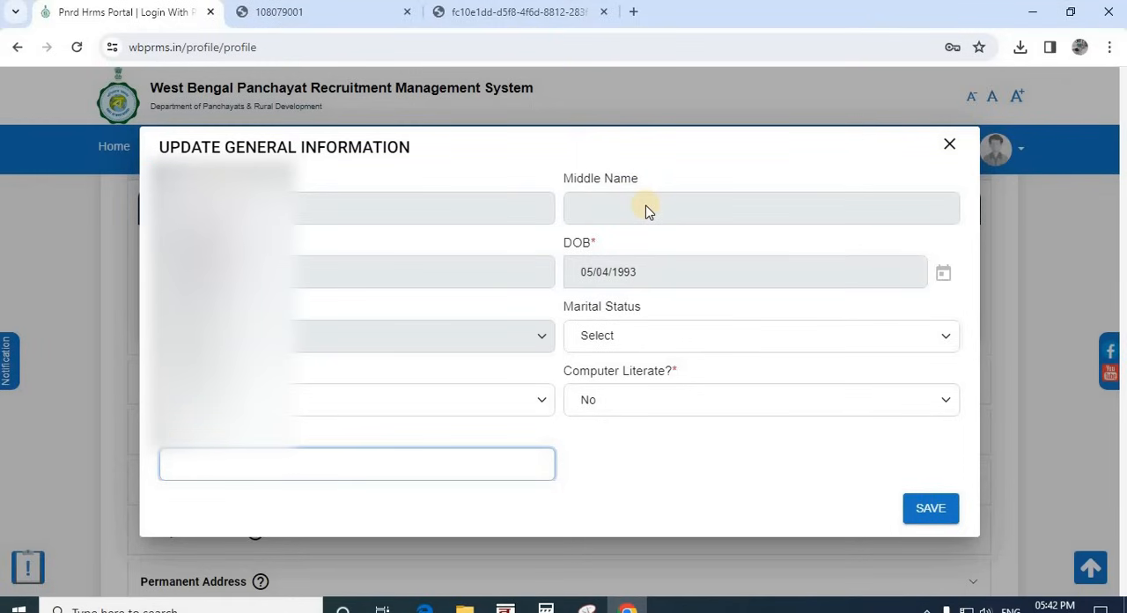
# Step: Set the marital status to Married and Computer Literate to Yes in the general information form
pyautogui.click(621, 339)
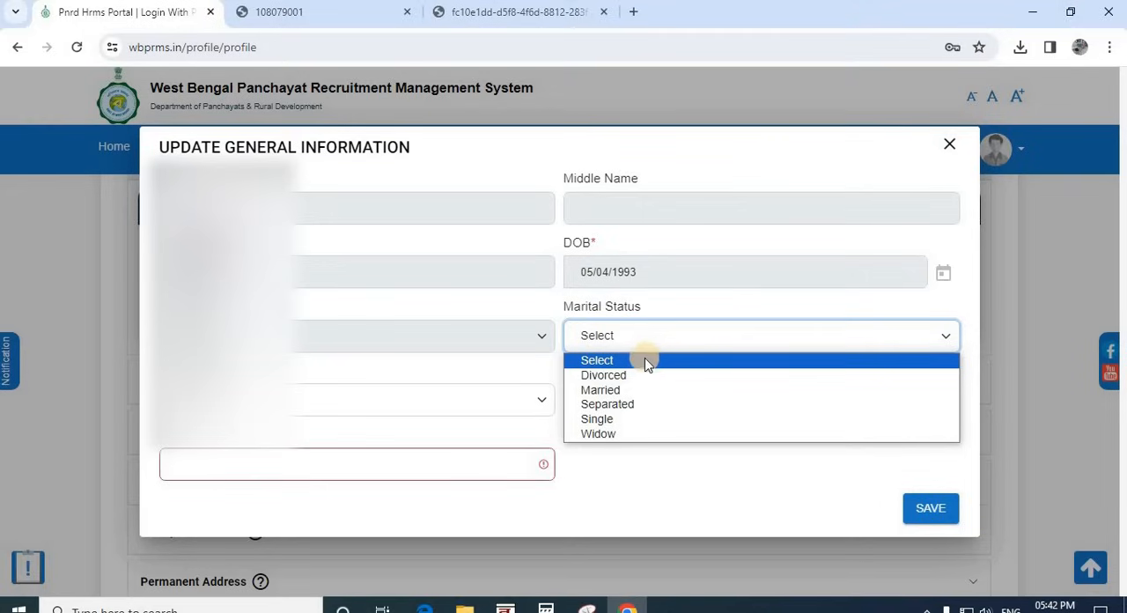
pyautogui.click(609, 389)
pyautogui.click(622, 403)
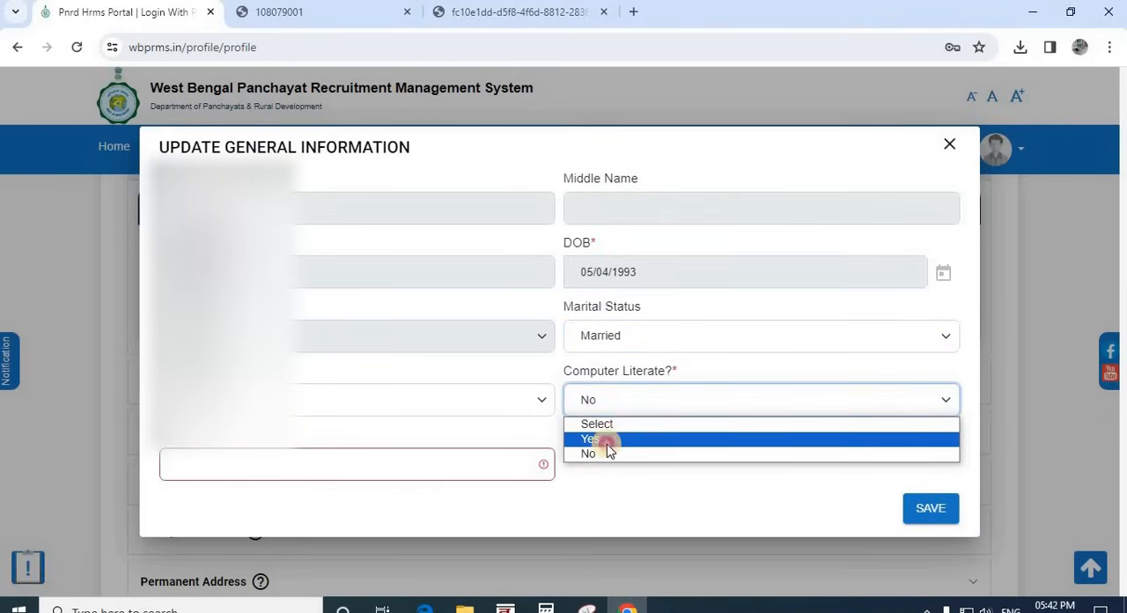
pyautogui.click(607, 441)
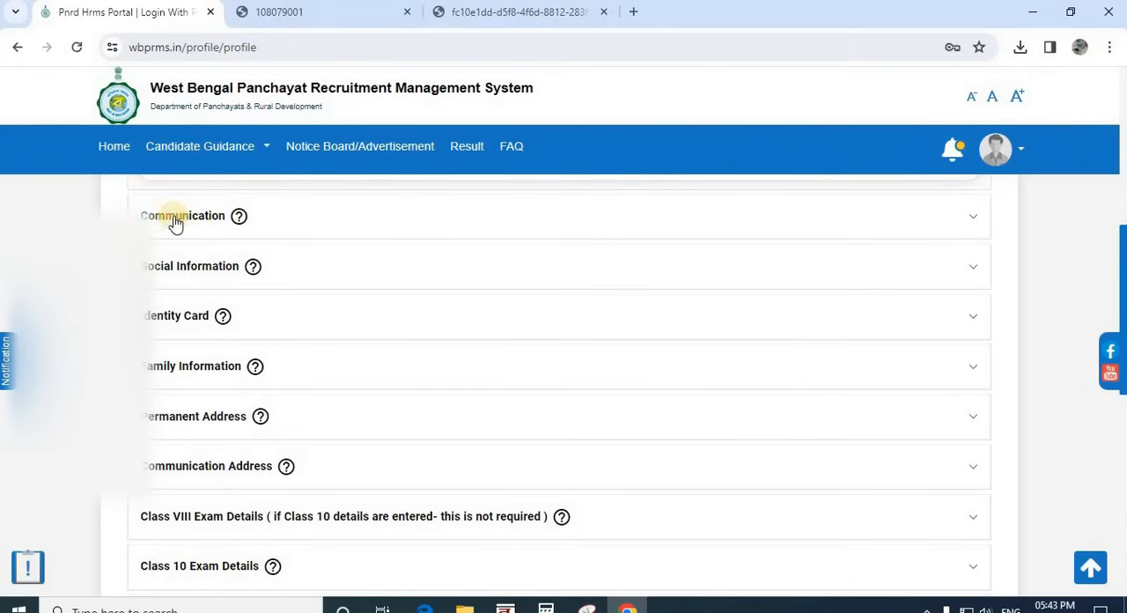
# Step: Look at the Communication details, and save the Social Information with religion Hinduism and social category General
pyautogui.click(174, 219)
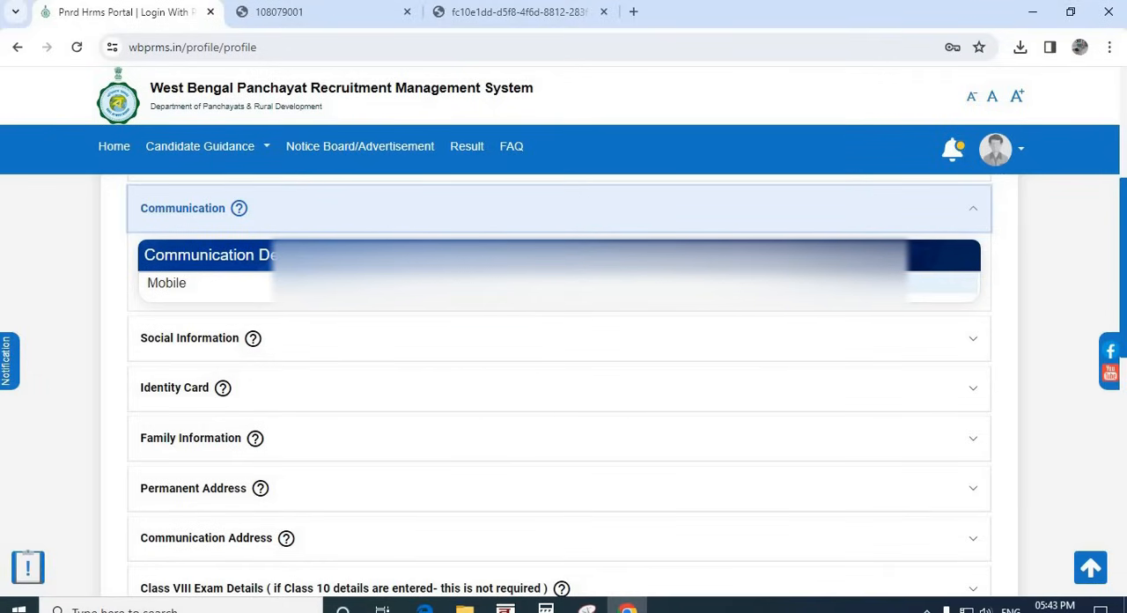
pyautogui.click(189, 342)
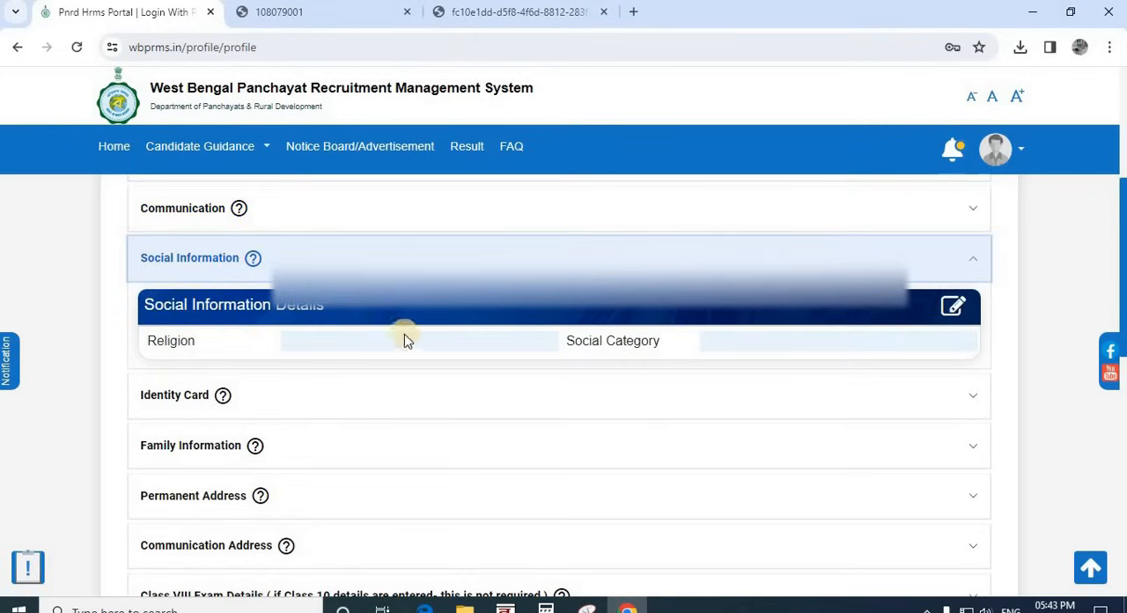
pyautogui.click(953, 305)
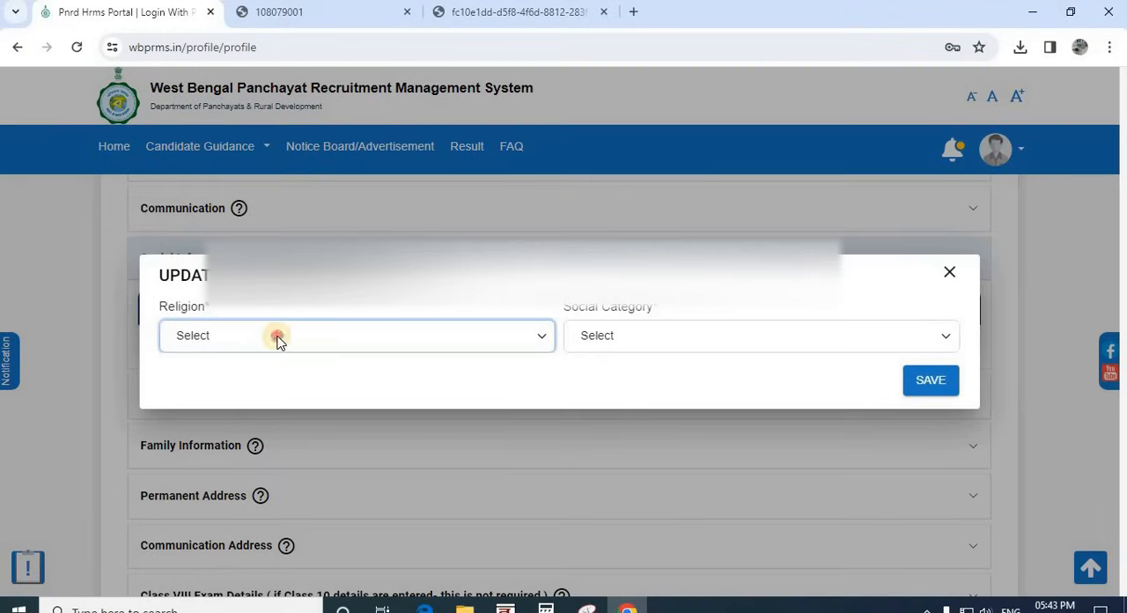
pyautogui.click(277, 341)
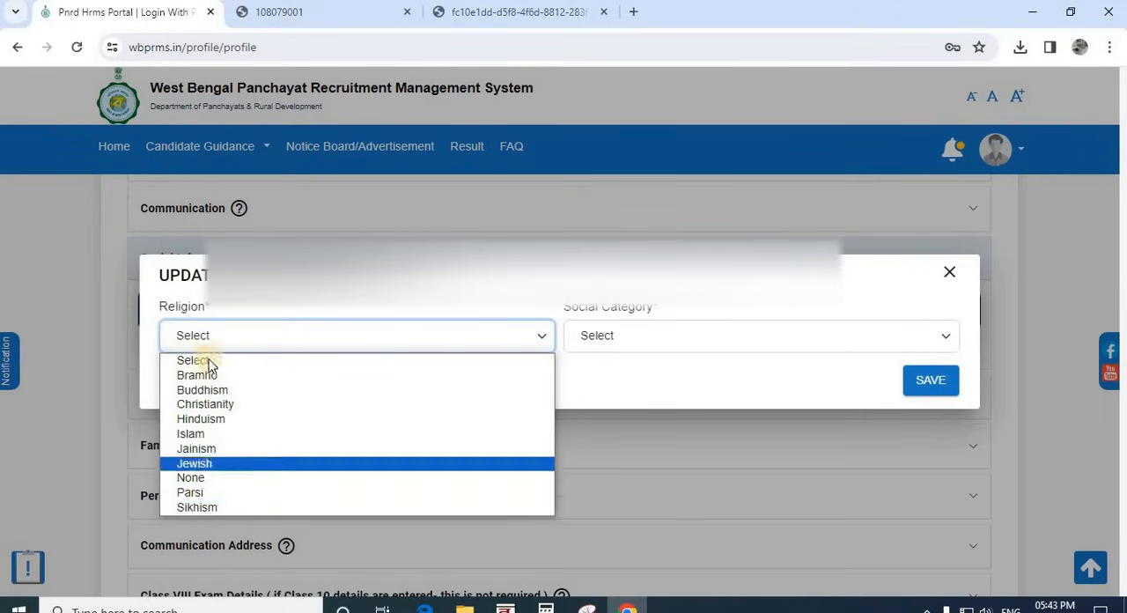
pyautogui.click(210, 426)
pyautogui.click(631, 331)
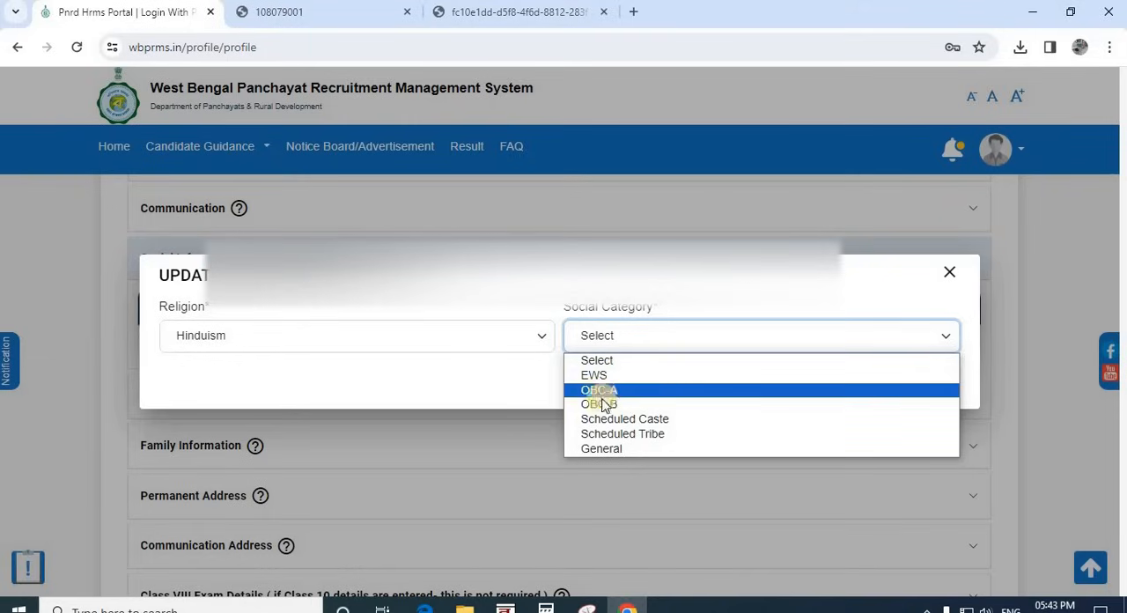
pyautogui.click(614, 450)
pyautogui.click(927, 386)
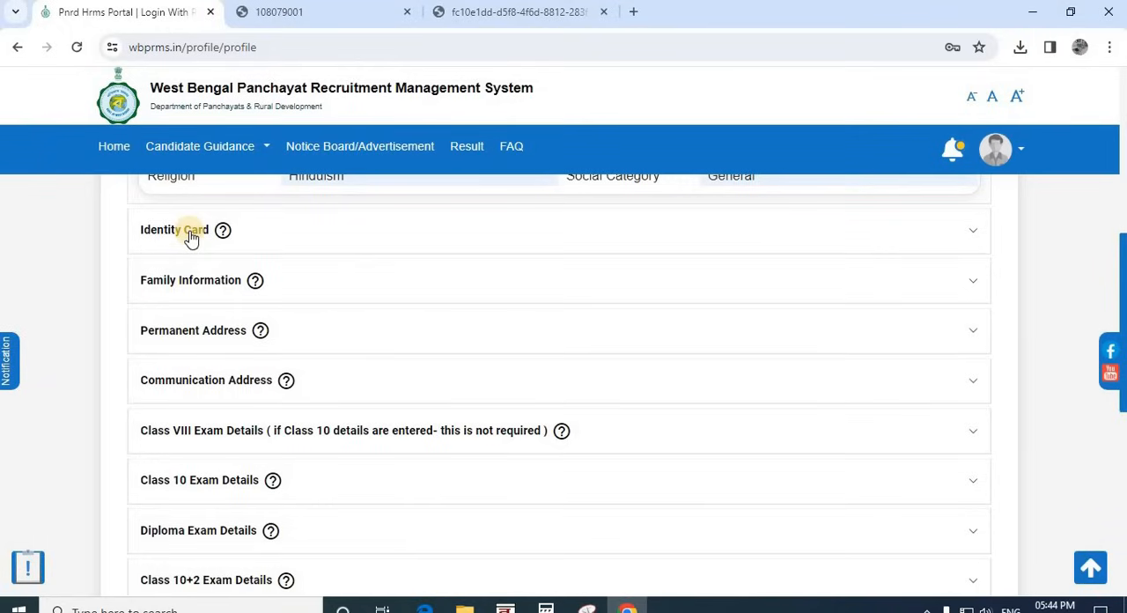
# Step: Open the Identity Card details for editing, choose Voter Card as the ID card type and go to the ID Card Number field
pyautogui.click(192, 234)
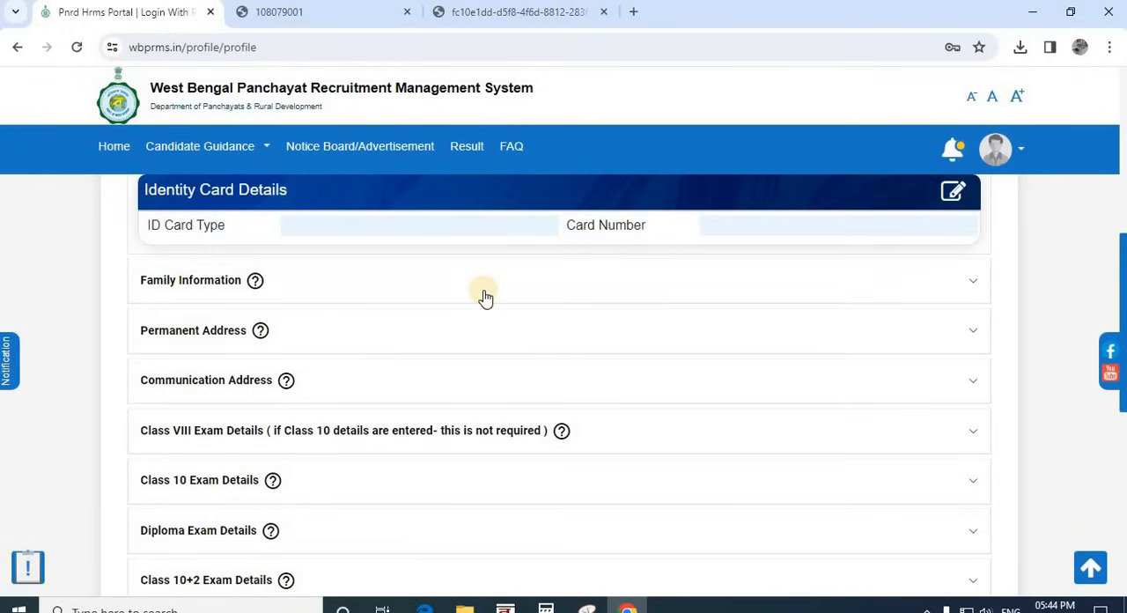
pyautogui.click(951, 268)
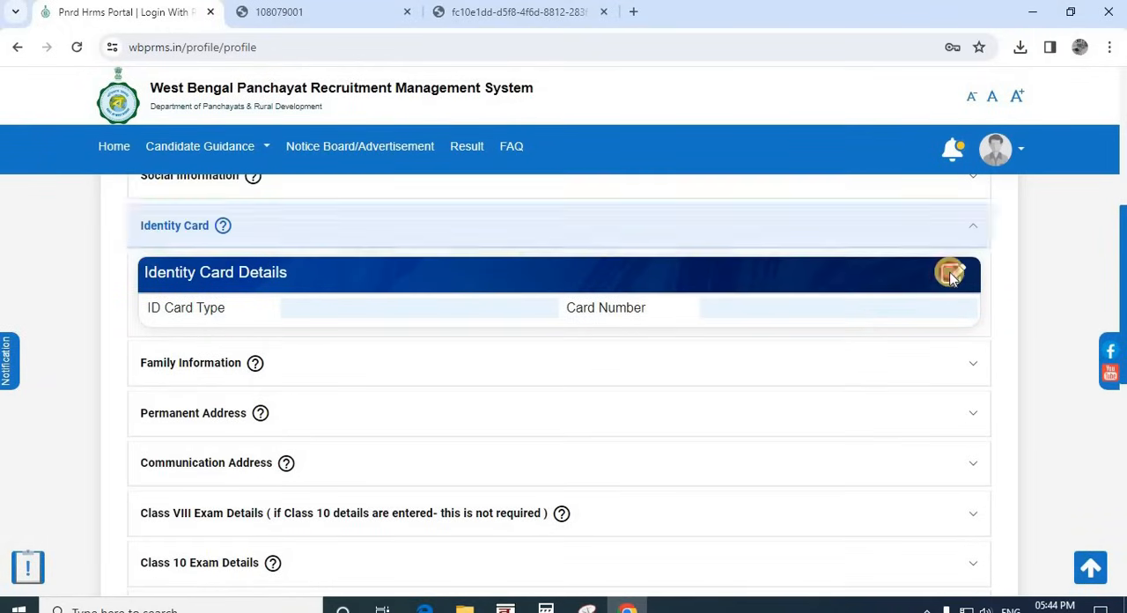
pyautogui.click(290, 353)
pyautogui.click(295, 345)
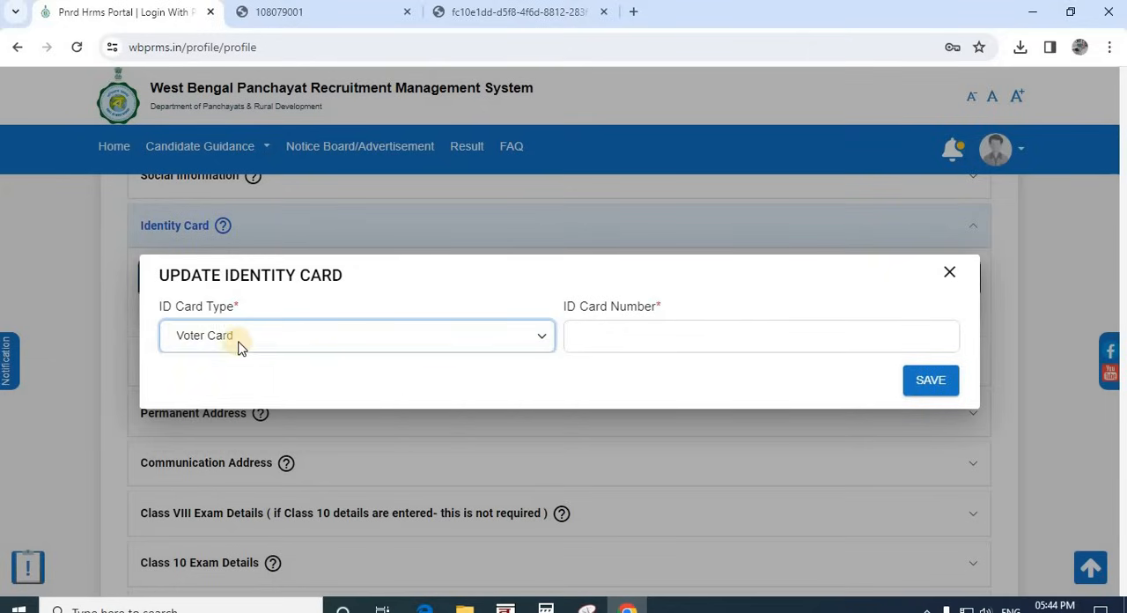
pyautogui.click(611, 331)
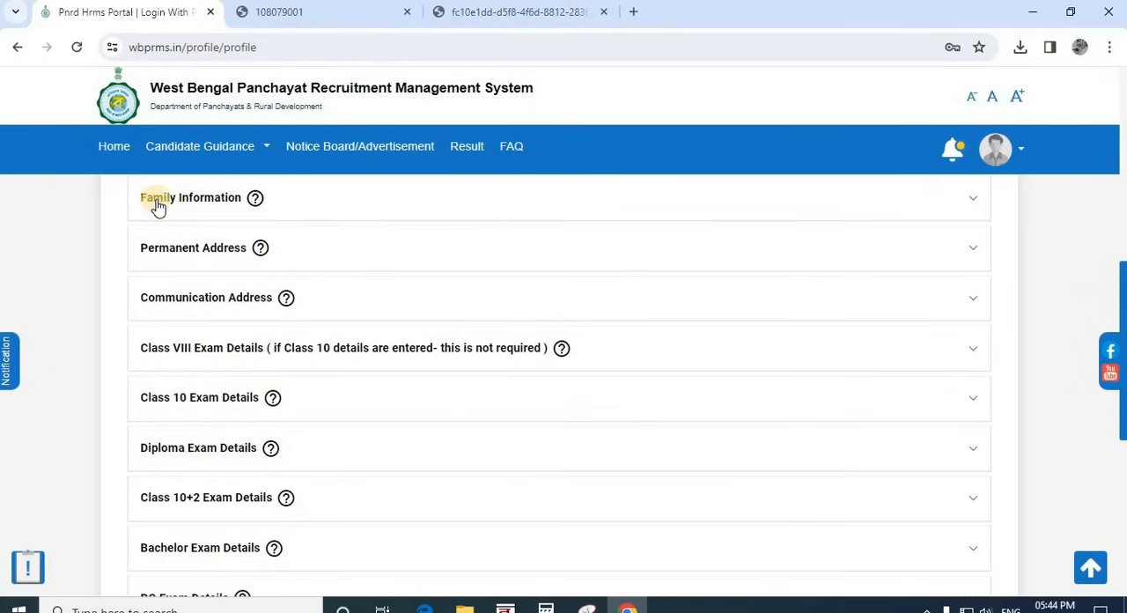
# Step: Open the Family Information details for editing and try to save them with the father's, mother's and spouse's names left blank
pyautogui.click(161, 200)
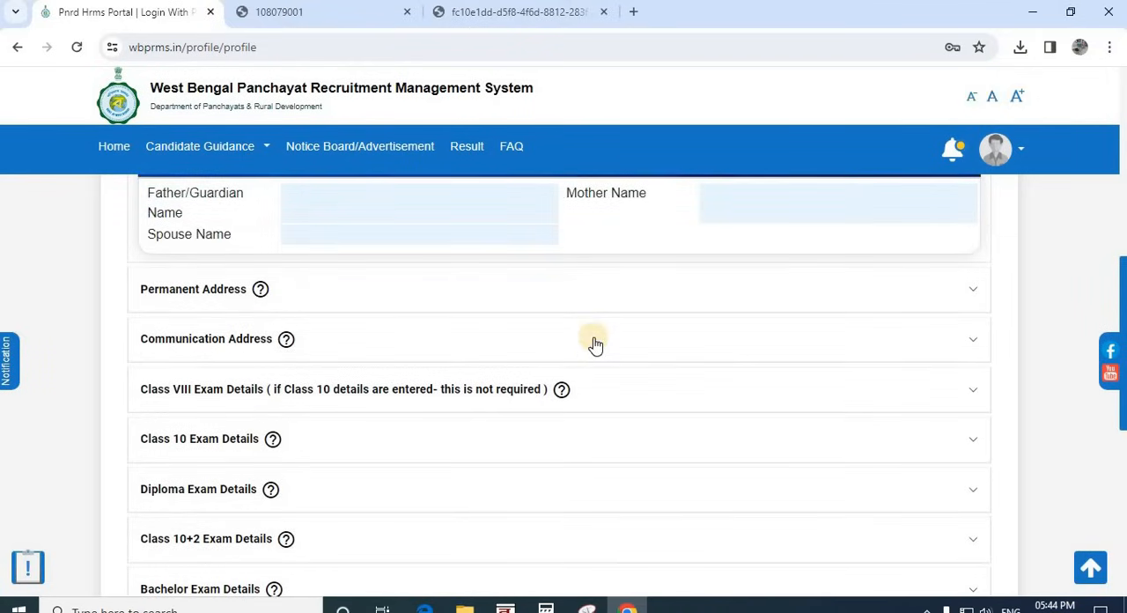
pyautogui.scroll(1, 590, 342)
pyautogui.scroll(-1, 593, 341)
pyautogui.scroll(1, 976, 246)
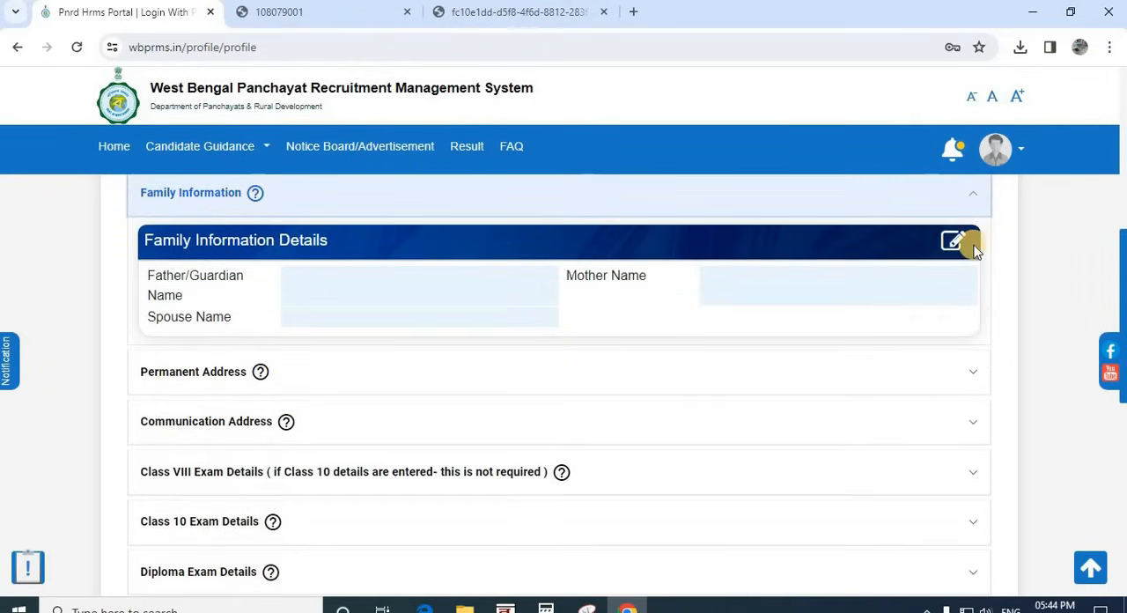
pyautogui.click(972, 249)
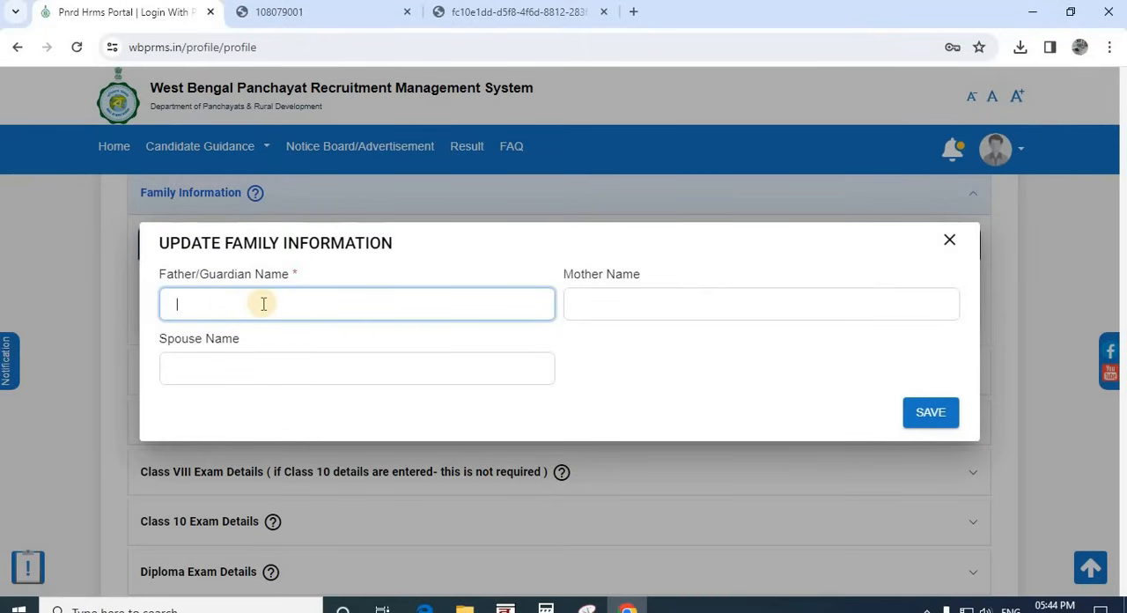
pyautogui.click(624, 296)
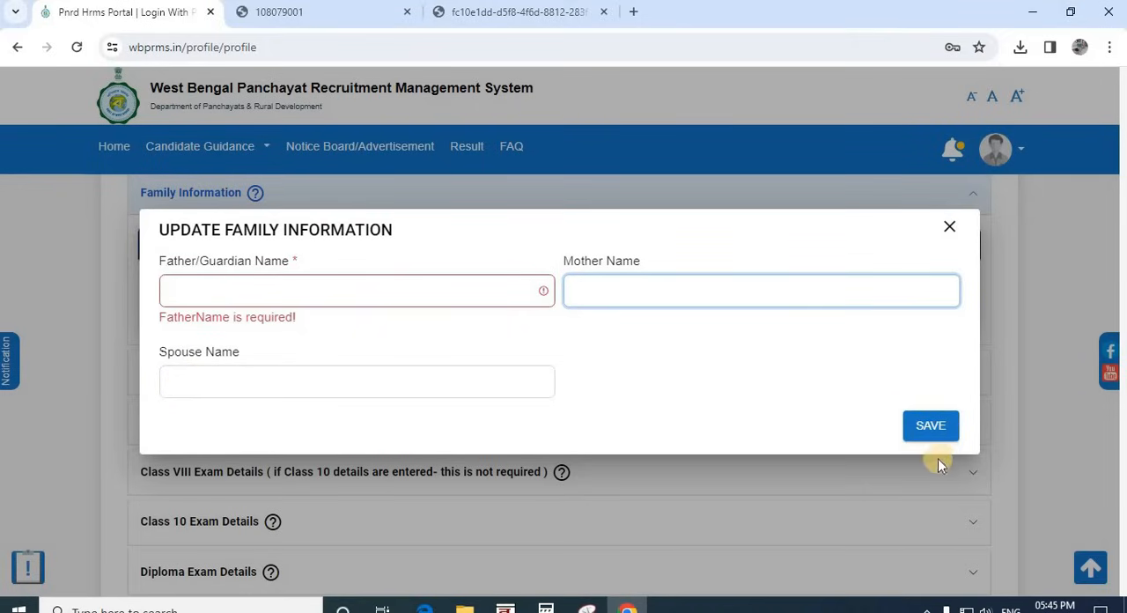
pyautogui.click(934, 426)
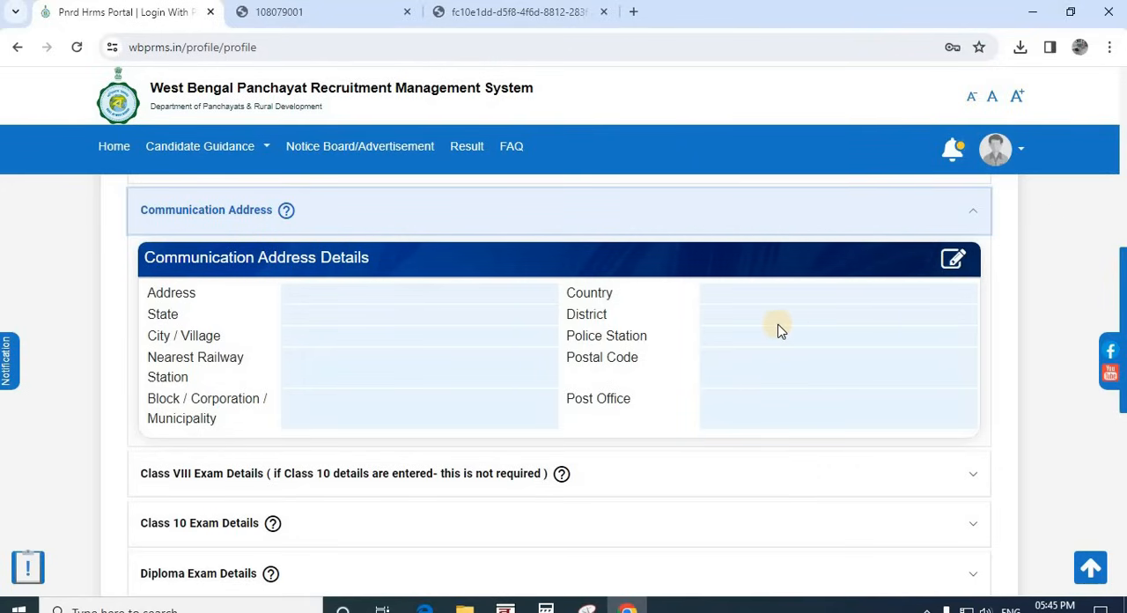
# Step: Open the Class 10 Exam Details for editing, look through the Board options and the Year Of Passing field, and close the form without saving
pyautogui.scroll(-2, 779, 330)
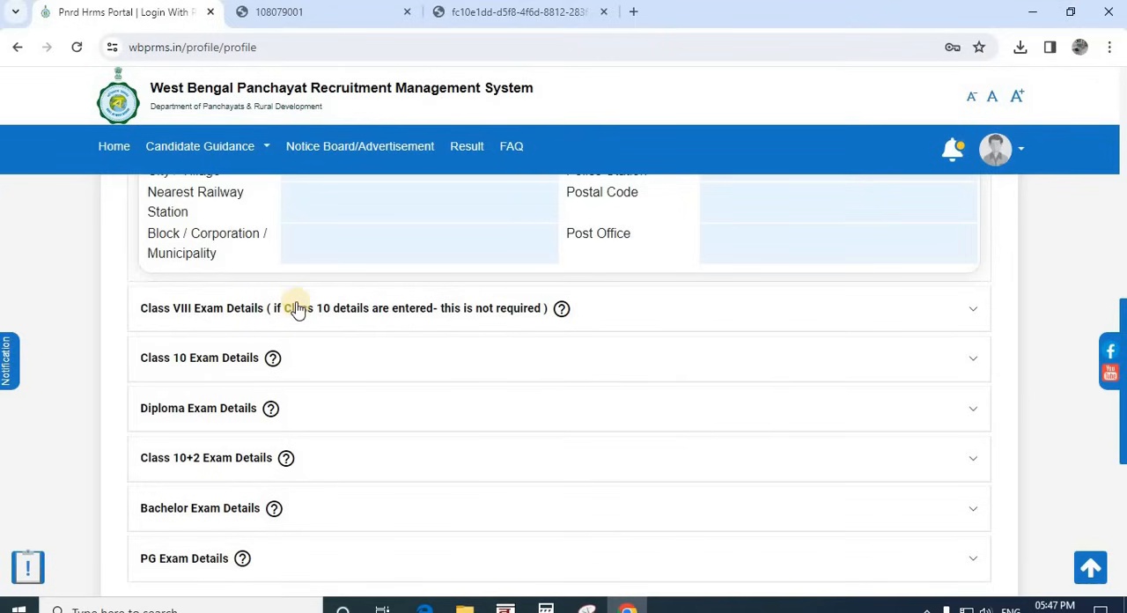
pyautogui.click(226, 362)
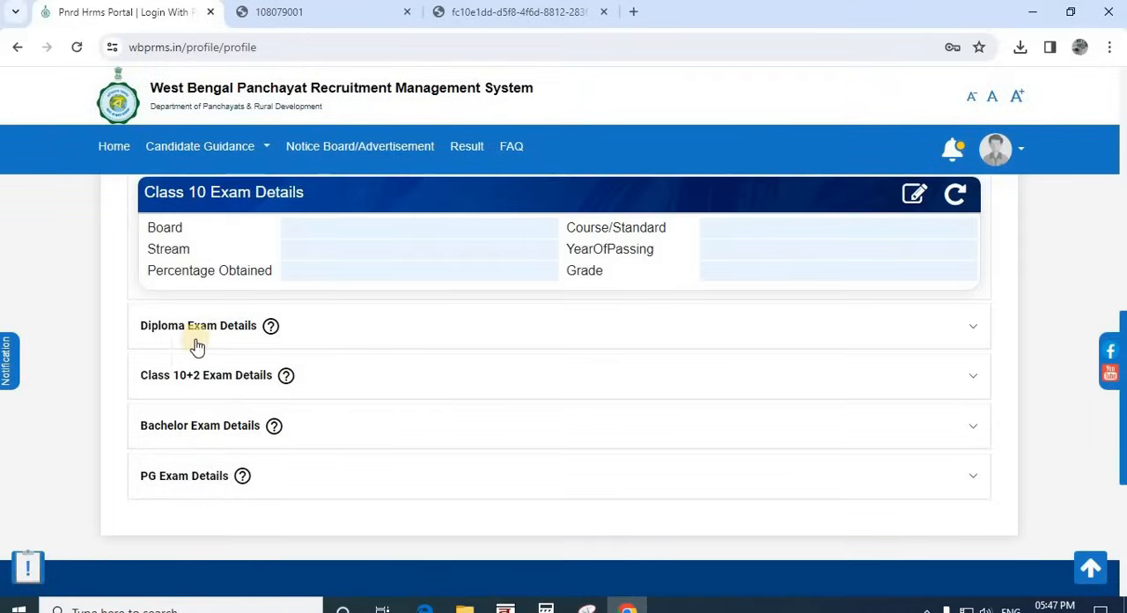
pyautogui.scroll(1, 156, 317)
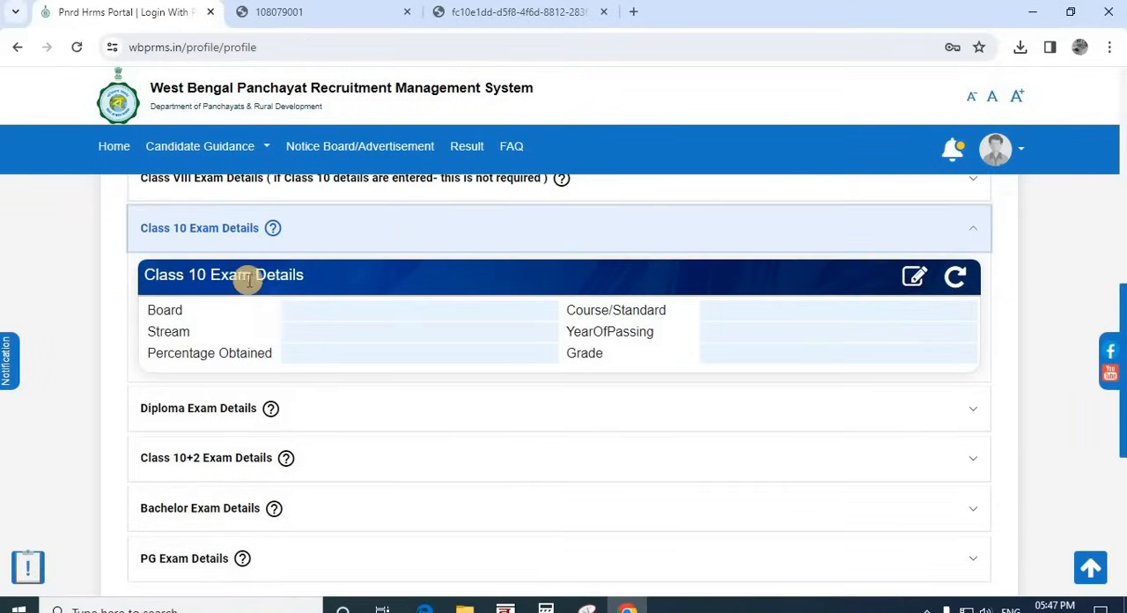
pyautogui.click(916, 280)
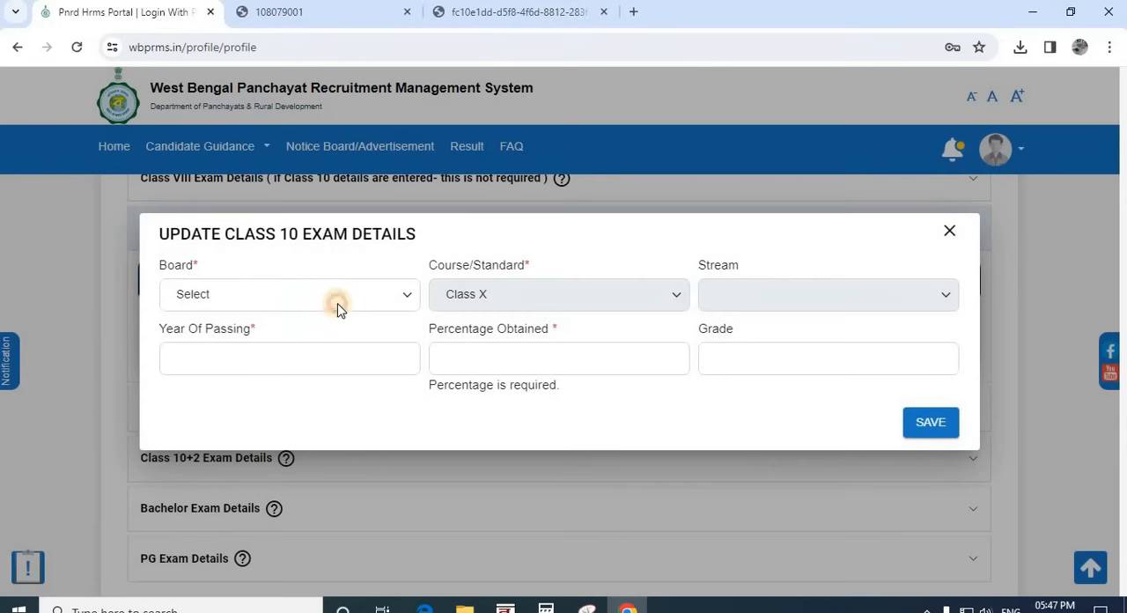
pyautogui.click(337, 300)
pyautogui.scroll(-5, 294, 451)
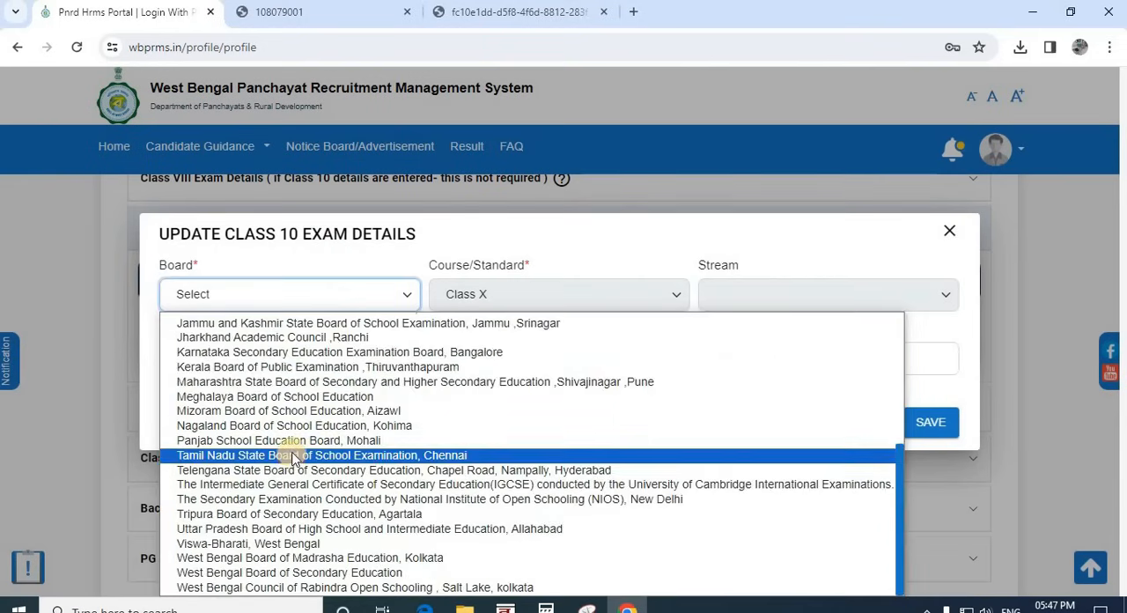
pyautogui.scroll(4, 294, 454)
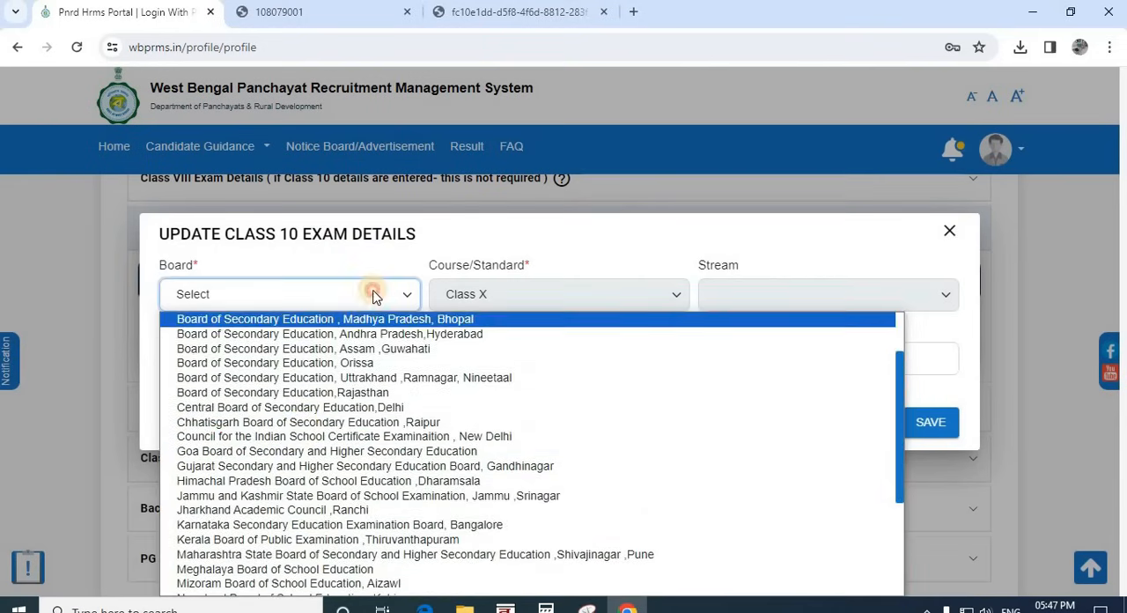
pyautogui.click(374, 296)
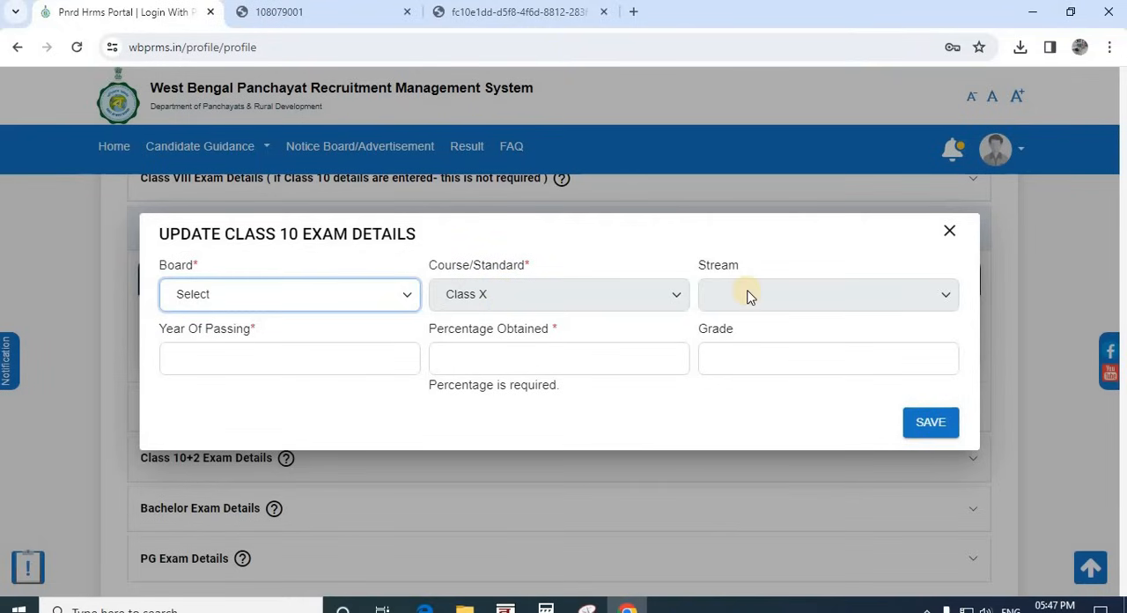
pyautogui.click(212, 350)
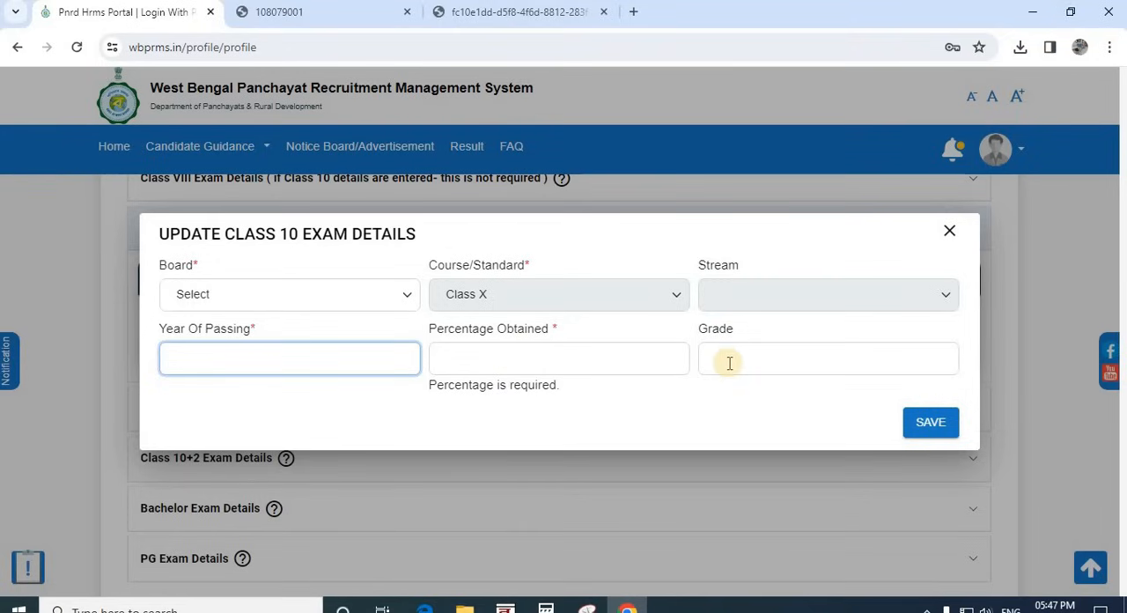
pyautogui.click(950, 232)
# Step: Open the Diploma Exam Details for editing, set the course to Diploma in Chemical Engineering and go to the Year Of Passing field
pyautogui.scroll(-1, 214, 302)
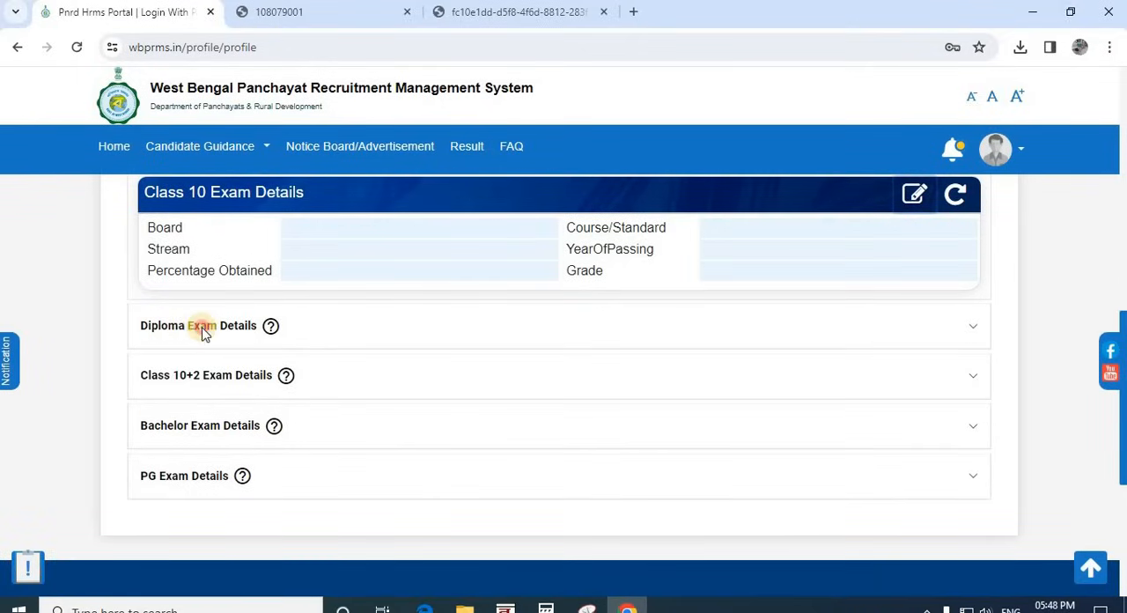
pyautogui.click(201, 327)
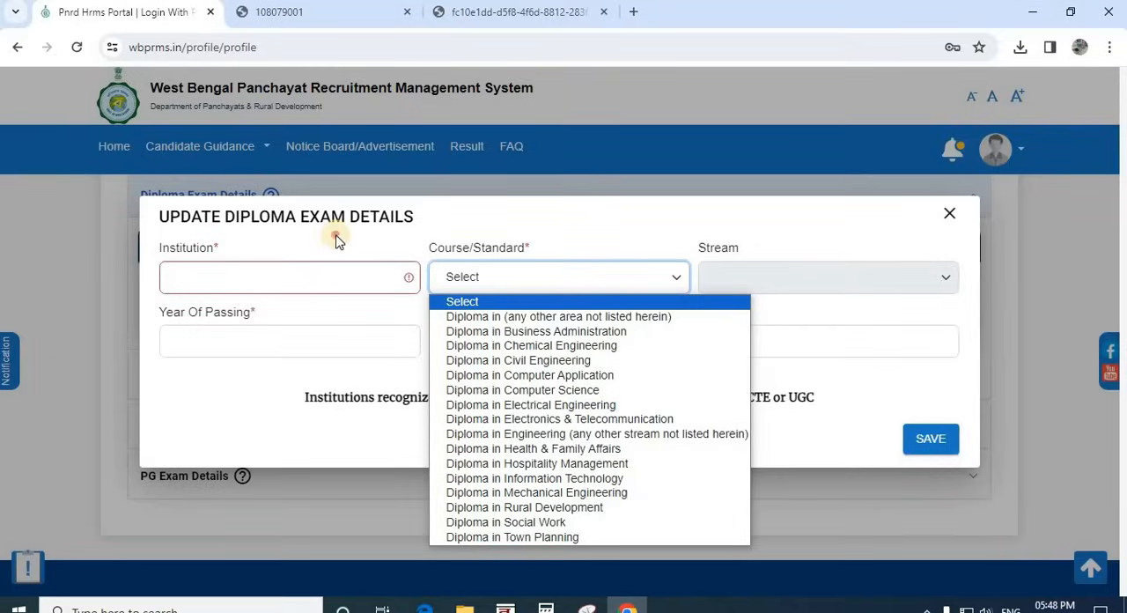
pyautogui.click(224, 269)
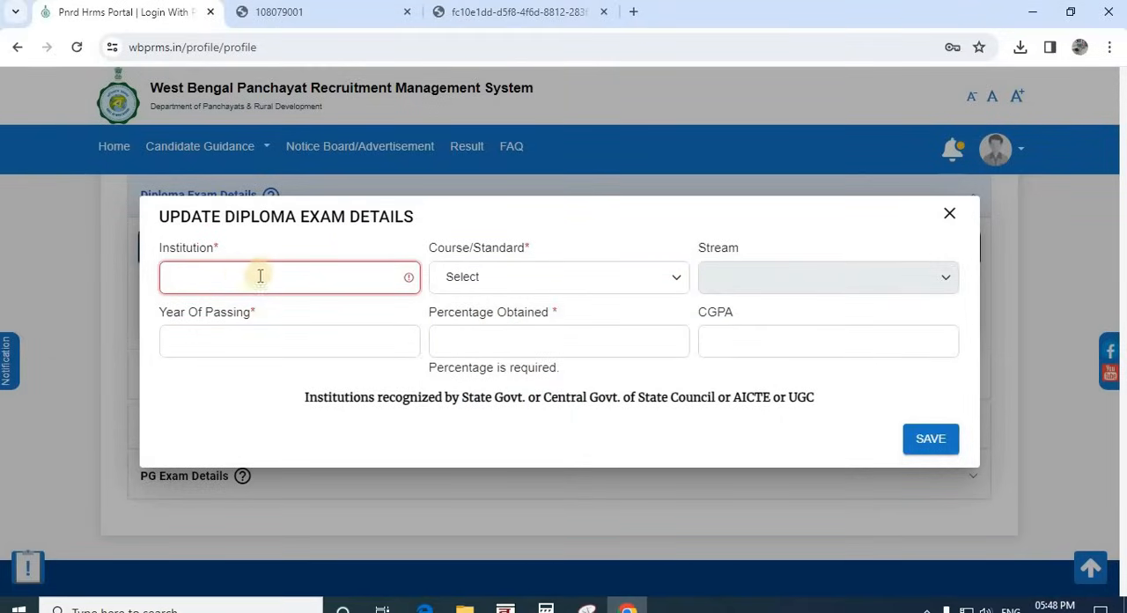
pyautogui.click(543, 284)
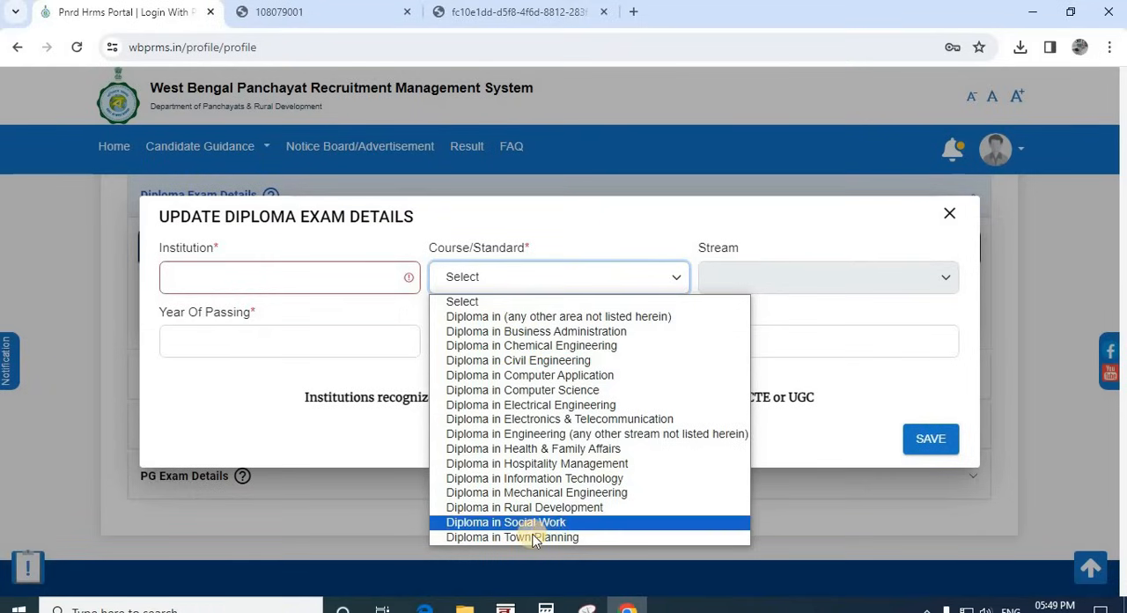
pyautogui.click(564, 318)
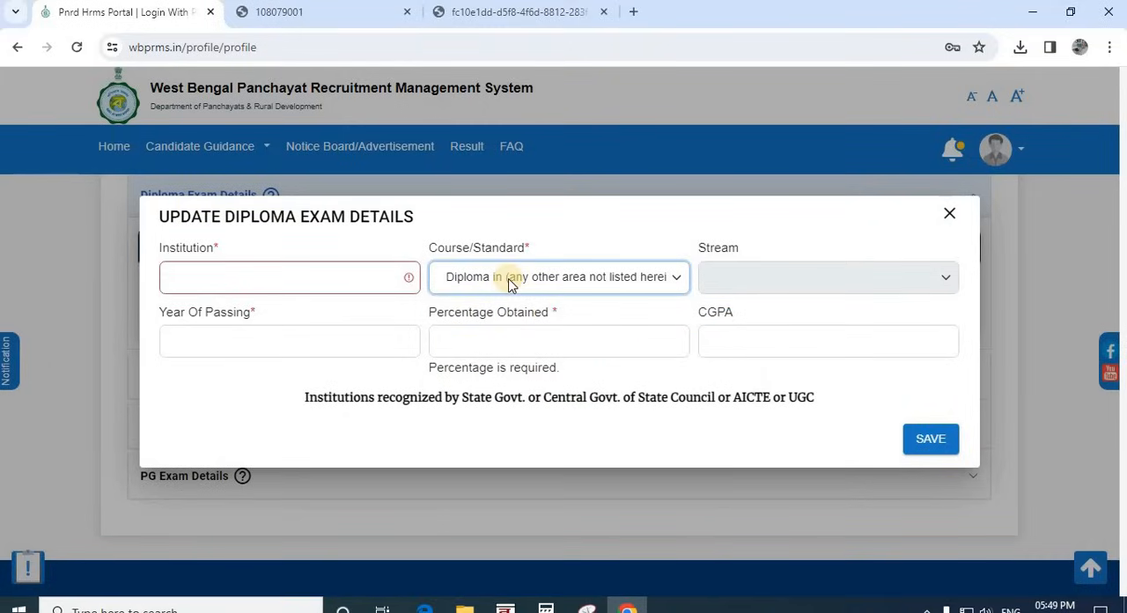
pyautogui.click(619, 282)
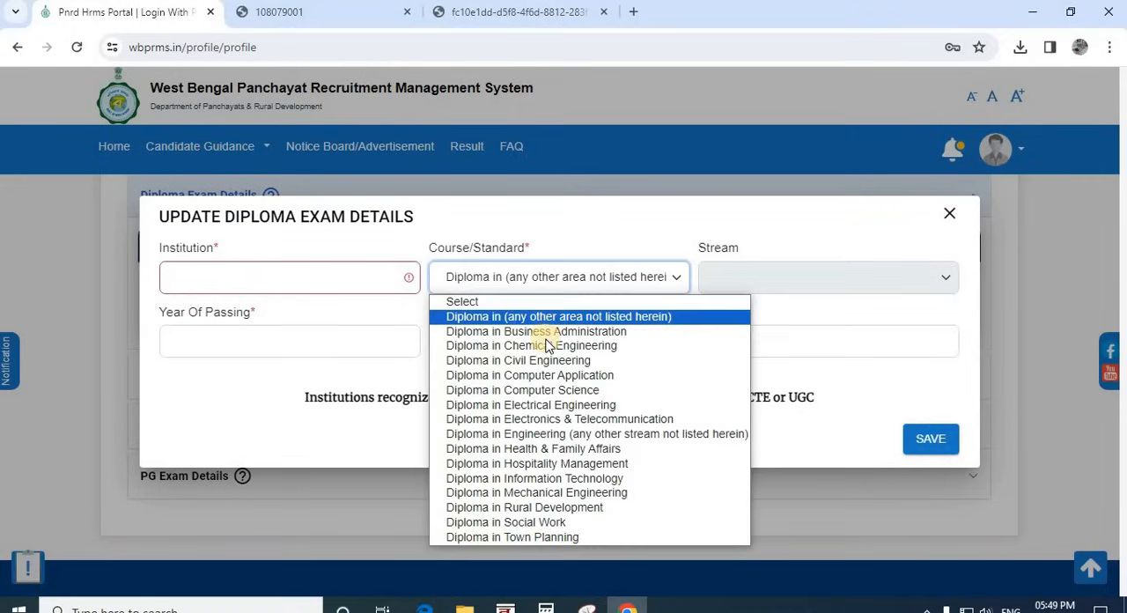
pyautogui.click(548, 346)
pyautogui.click(749, 276)
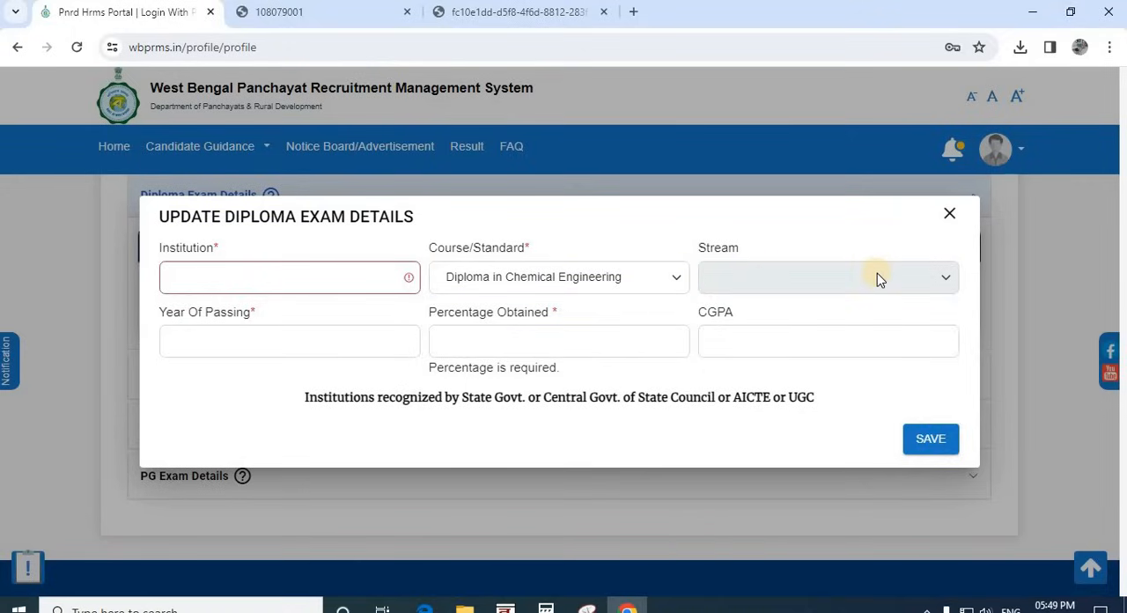
pyautogui.click(283, 340)
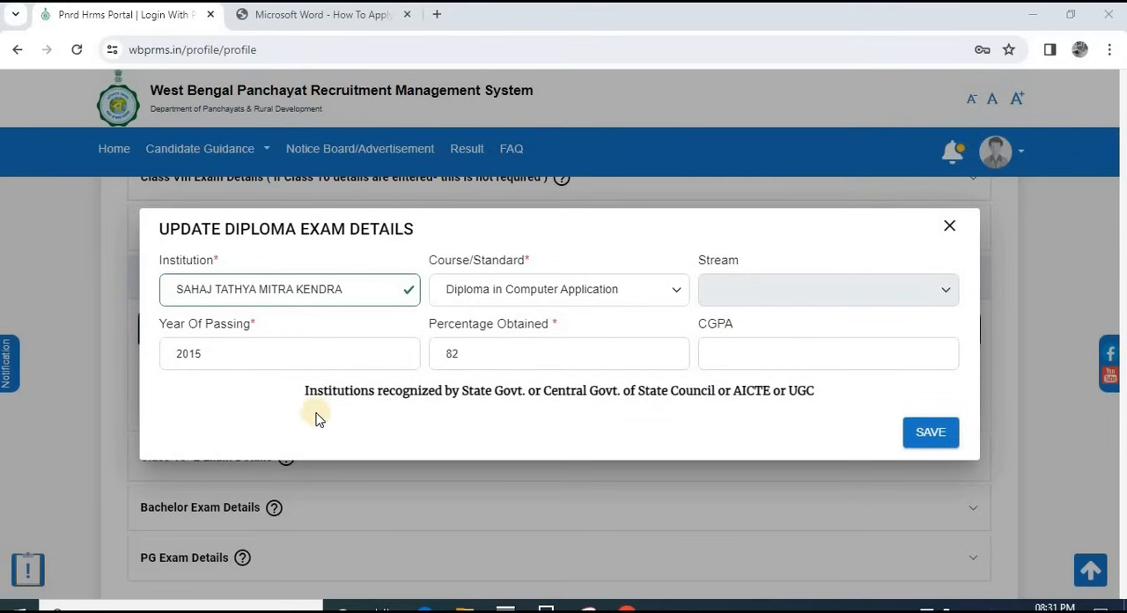
# Step: Examine the note on government, AICTE or UGC recognized institutions in the diploma exam form
pyautogui.moveTo(305, 397); pyautogui.dragTo(639, 395)
pyautogui.moveTo(667, 396); pyautogui.dragTo(307, 372)
pyautogui.click(828, 395)
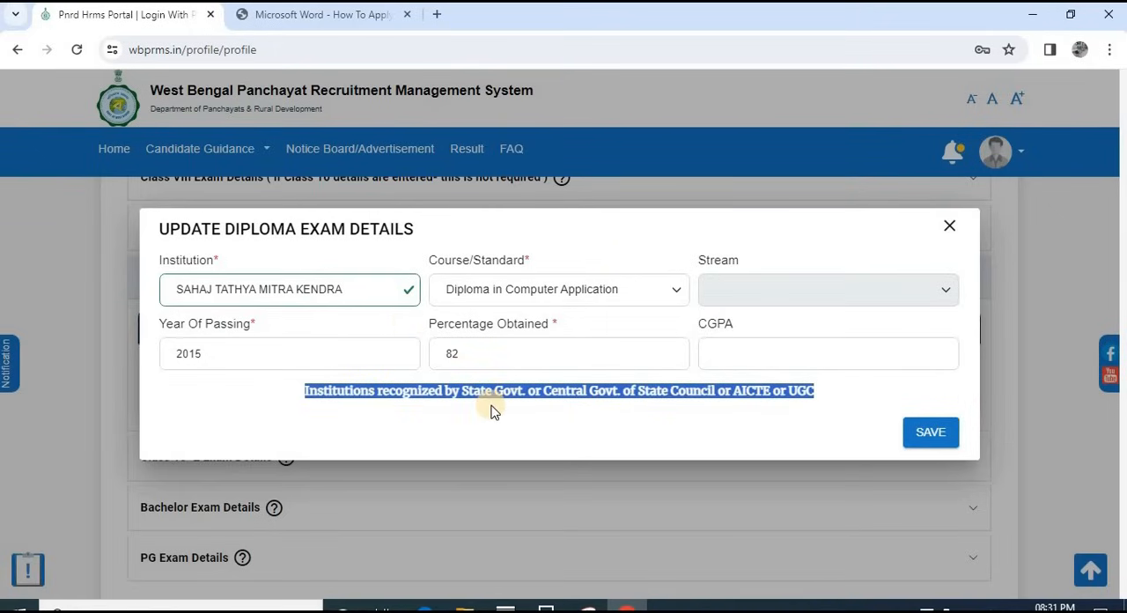
pyautogui.click(579, 410)
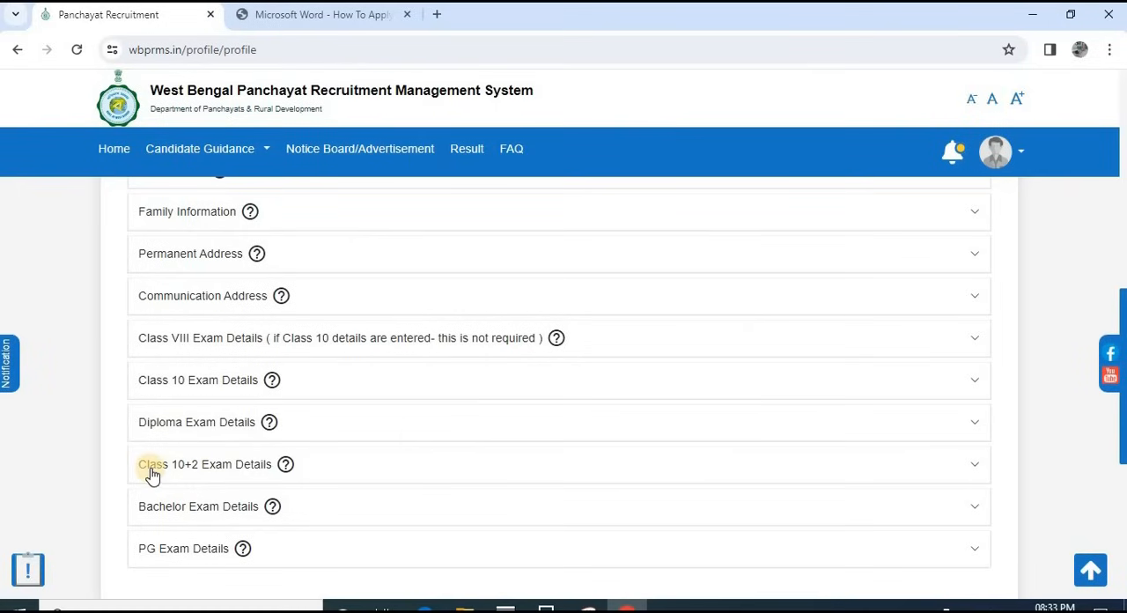
# Step: View the Class 10+2, Bachelor and PG Exam Details sections of the profile
pyautogui.click(212, 471)
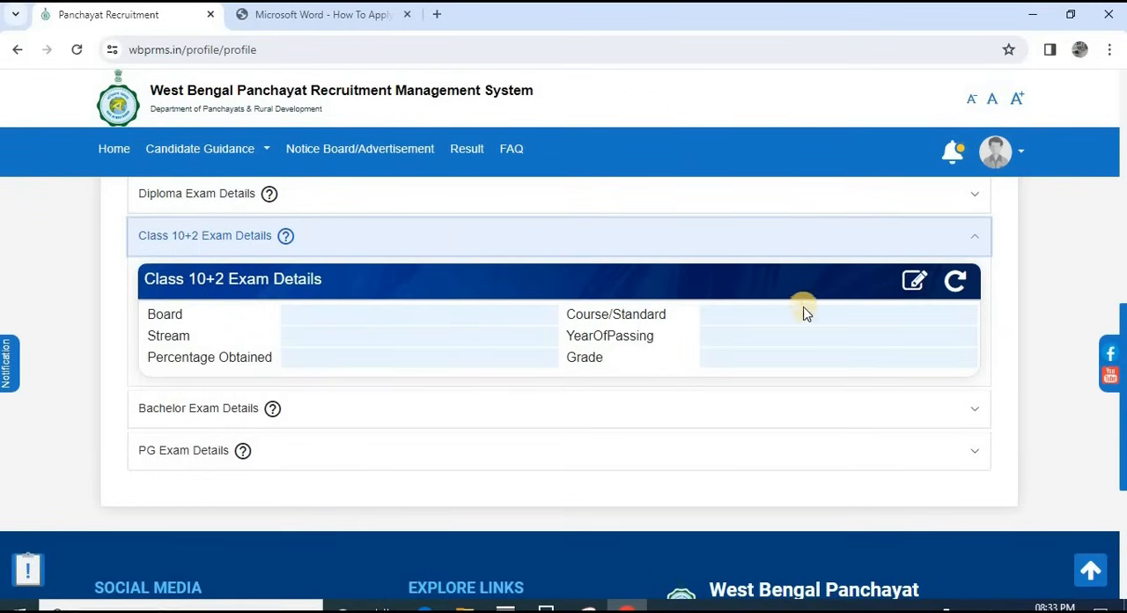
pyautogui.click(206, 412)
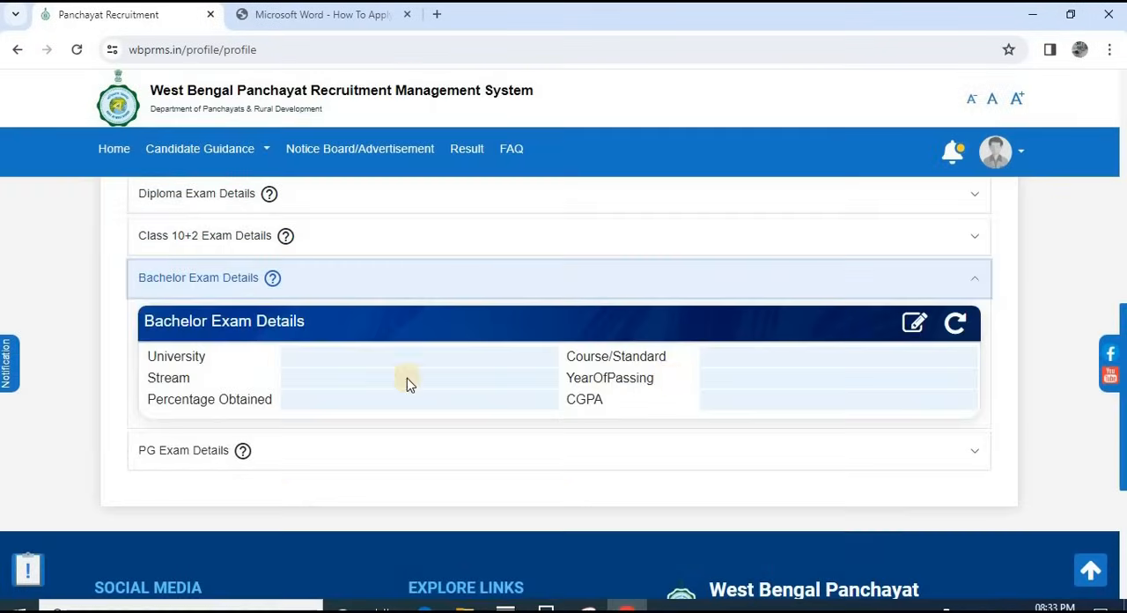
pyautogui.click(195, 452)
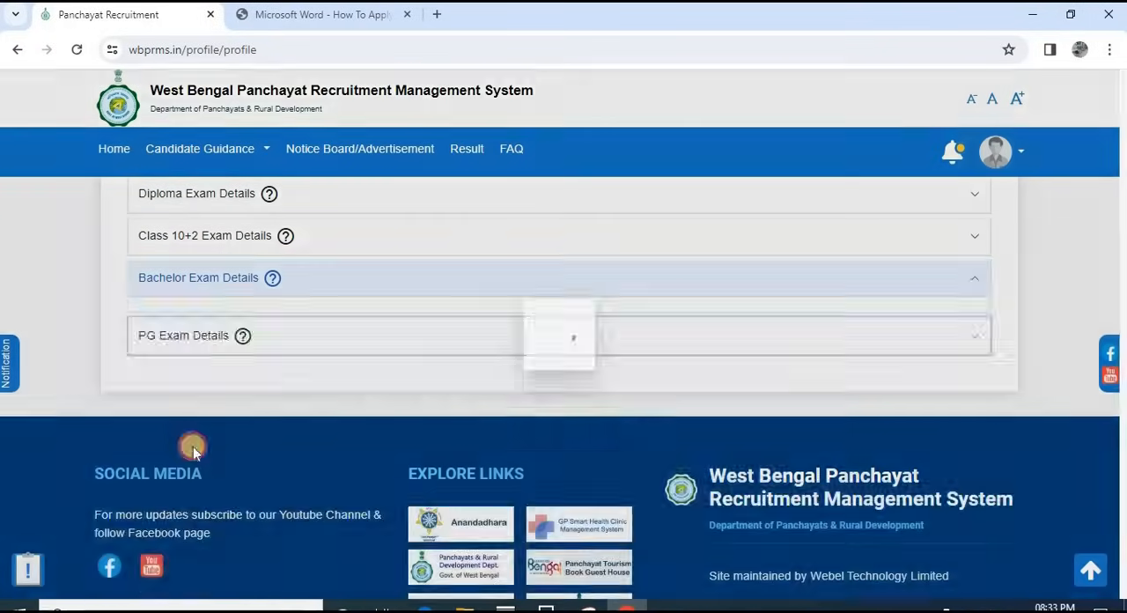
# Step: Go to the Additional Information page and view the Ex-Servicemen, Persons with Disability of 40% and above, and Meritorious Sports Person sections
pyautogui.scroll(2, 371, 435)
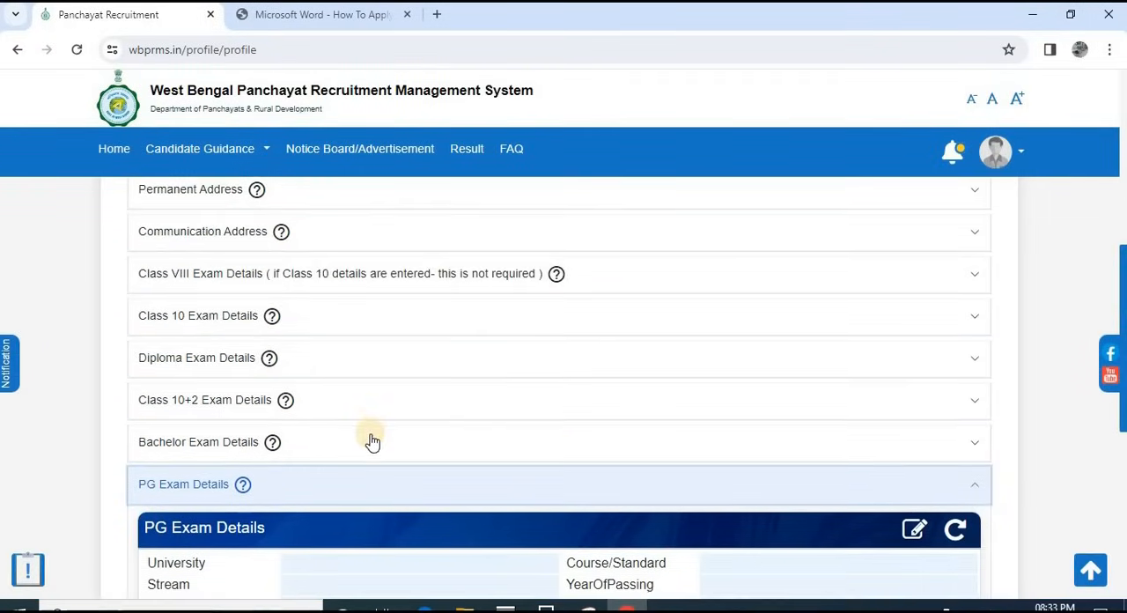
pyautogui.scroll(-2, 372, 439)
pyautogui.scroll(2, 382, 434)
pyautogui.scroll(2, 398, 427)
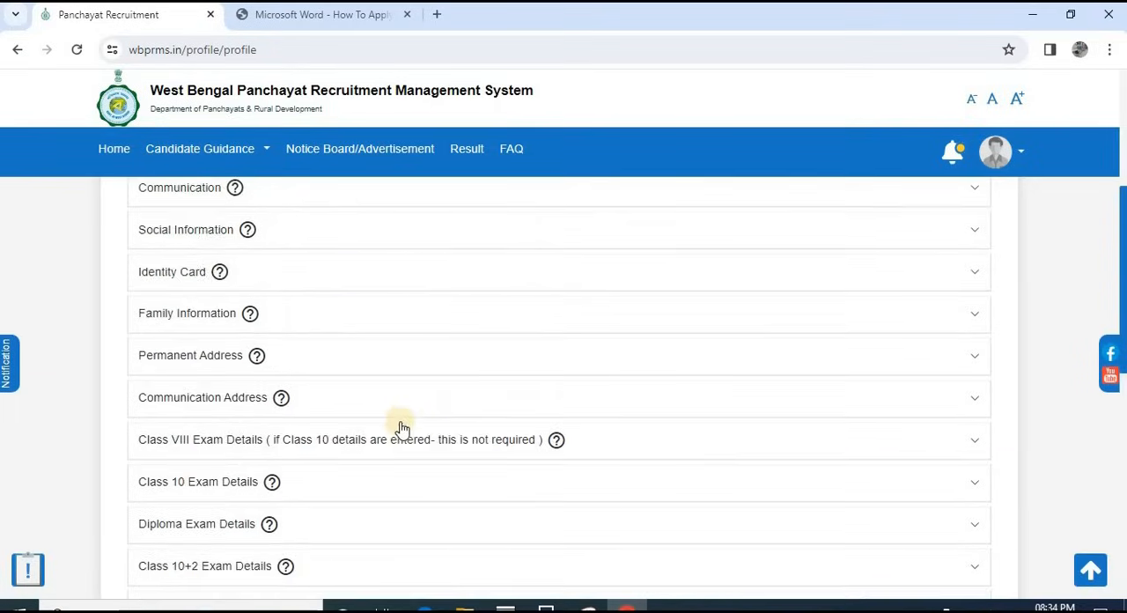
pyautogui.scroll(-4, 398, 427)
pyautogui.scroll(5, 449, 480)
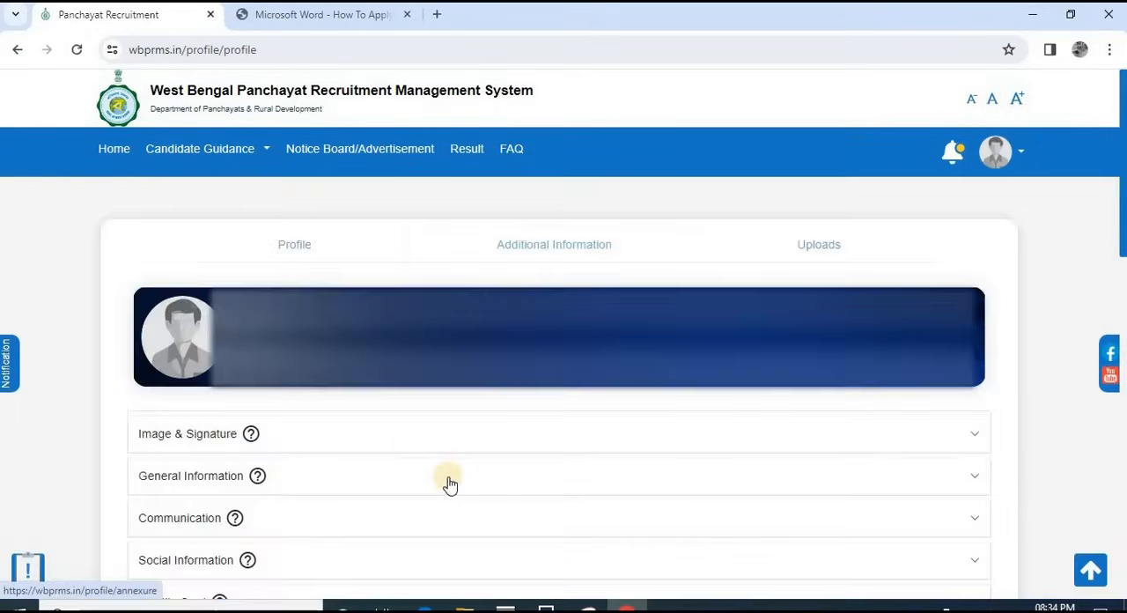
pyautogui.scroll(-3, 448, 480)
pyautogui.scroll(3, 450, 484)
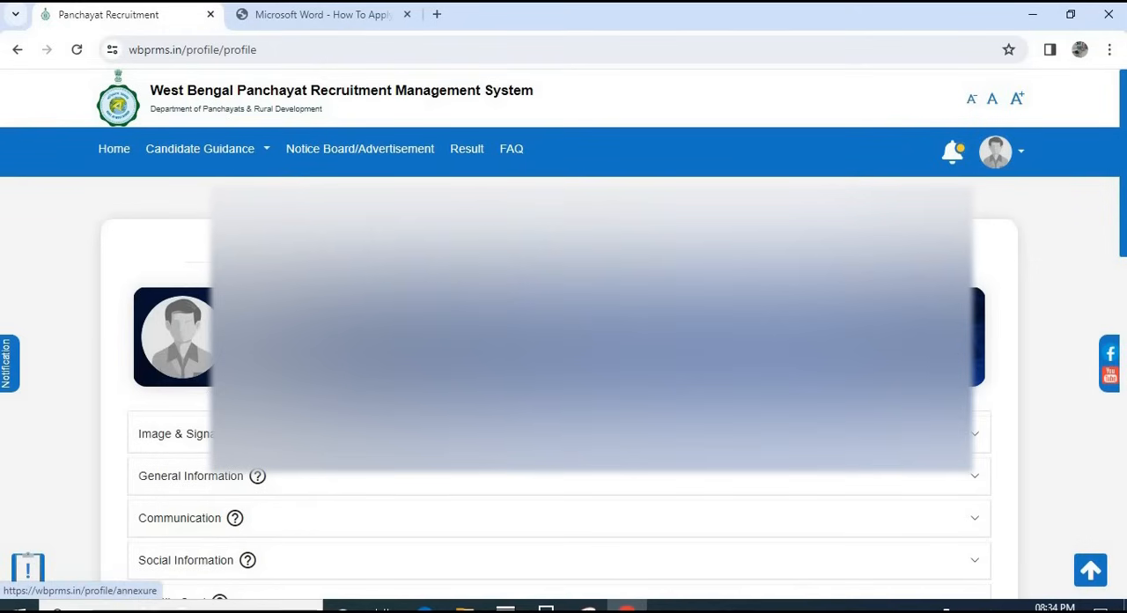
pyautogui.click(387, 261)
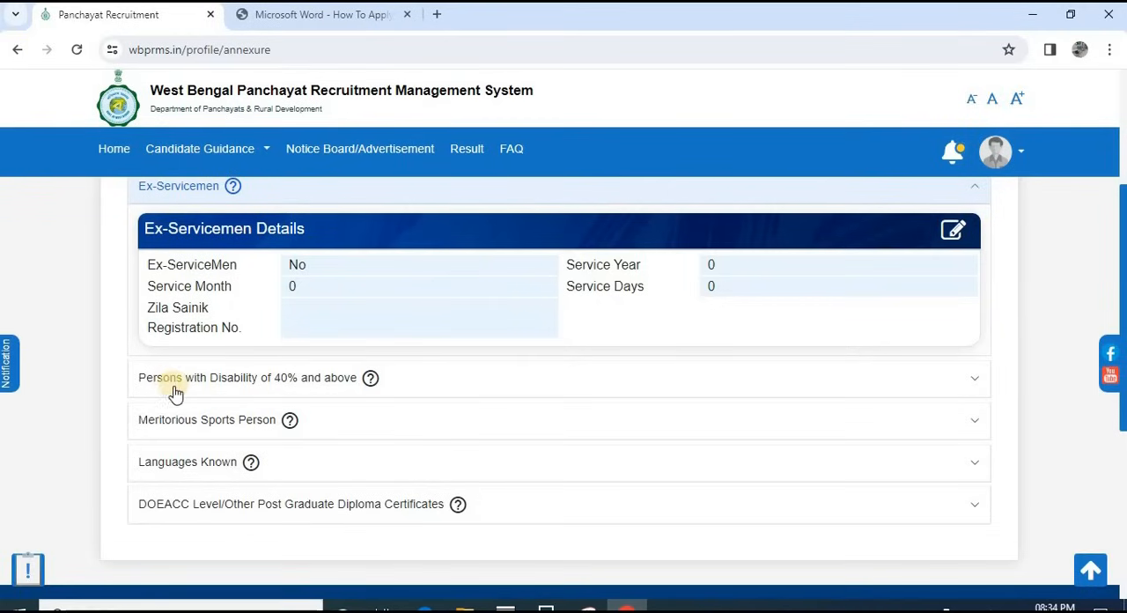
pyautogui.click(262, 384)
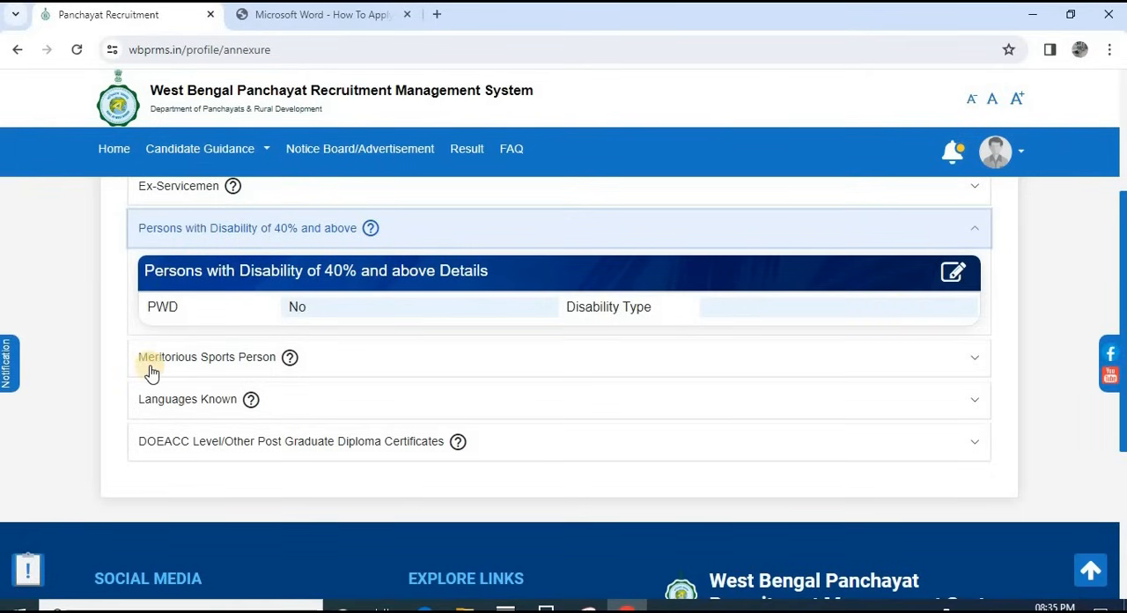
pyautogui.click(243, 359)
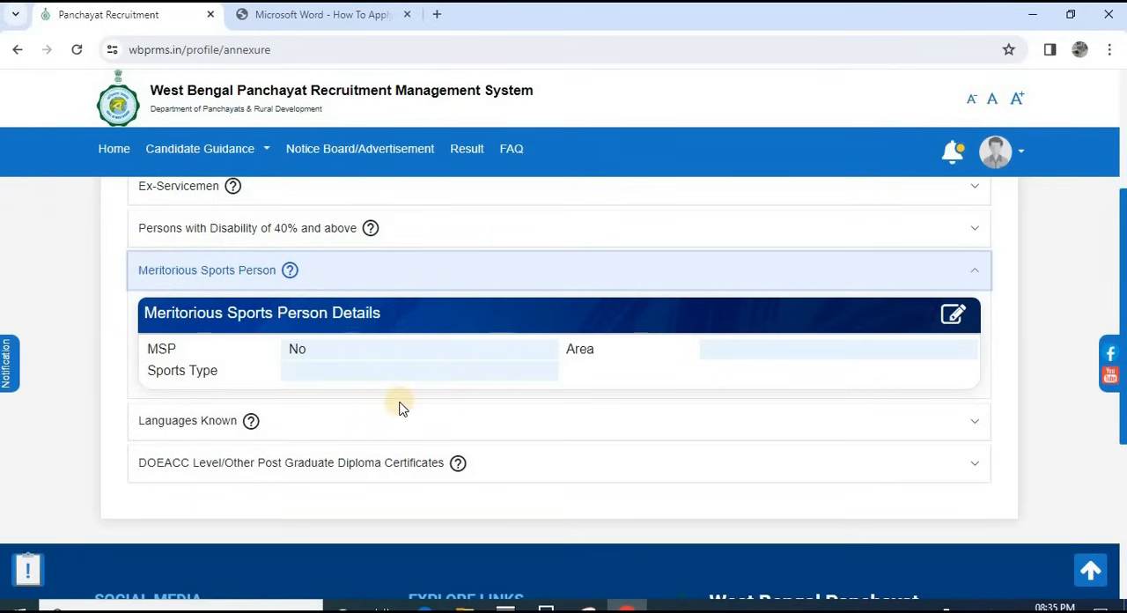
# Step: In Languages Known, set Speak, Write and Read to Yes for Bengali and save the entry
pyautogui.click(198, 422)
pyautogui.scroll(-2, 364, 415)
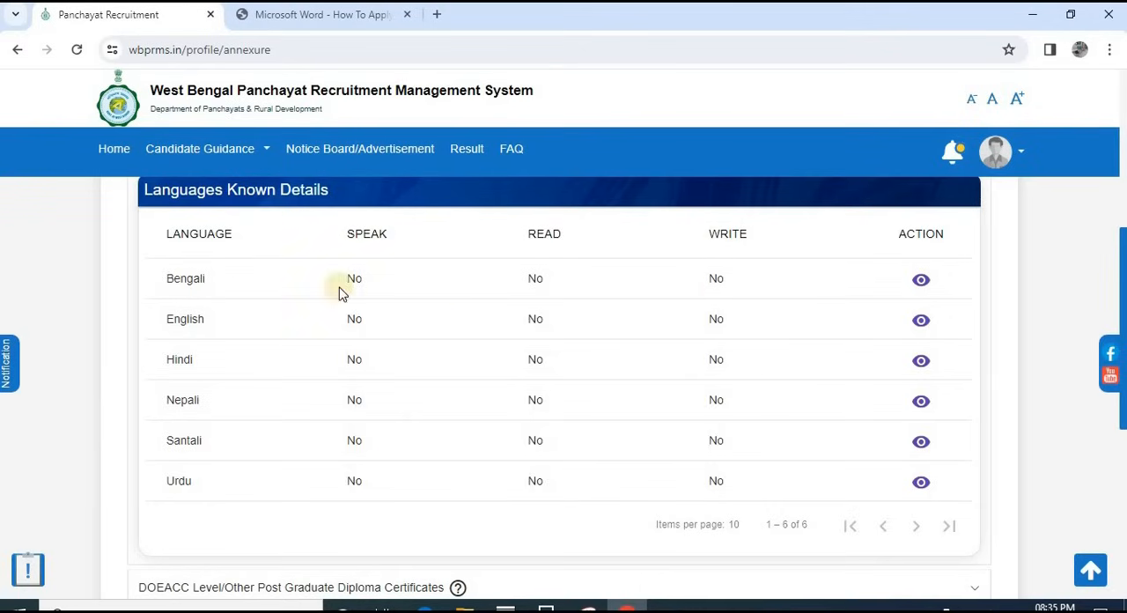
pyautogui.click(921, 282)
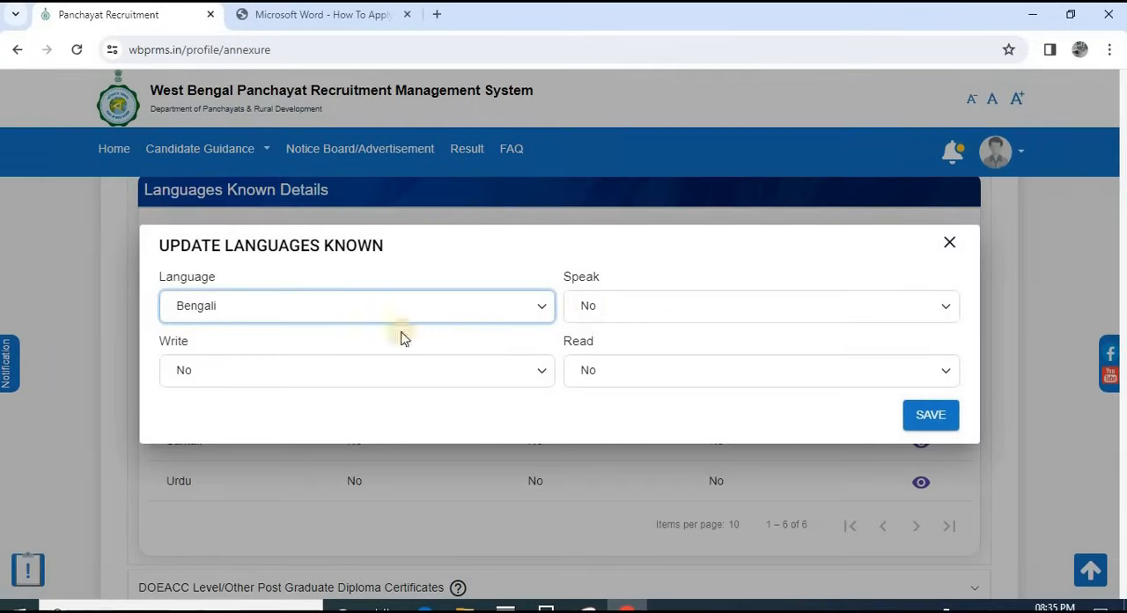
pyautogui.click(624, 307)
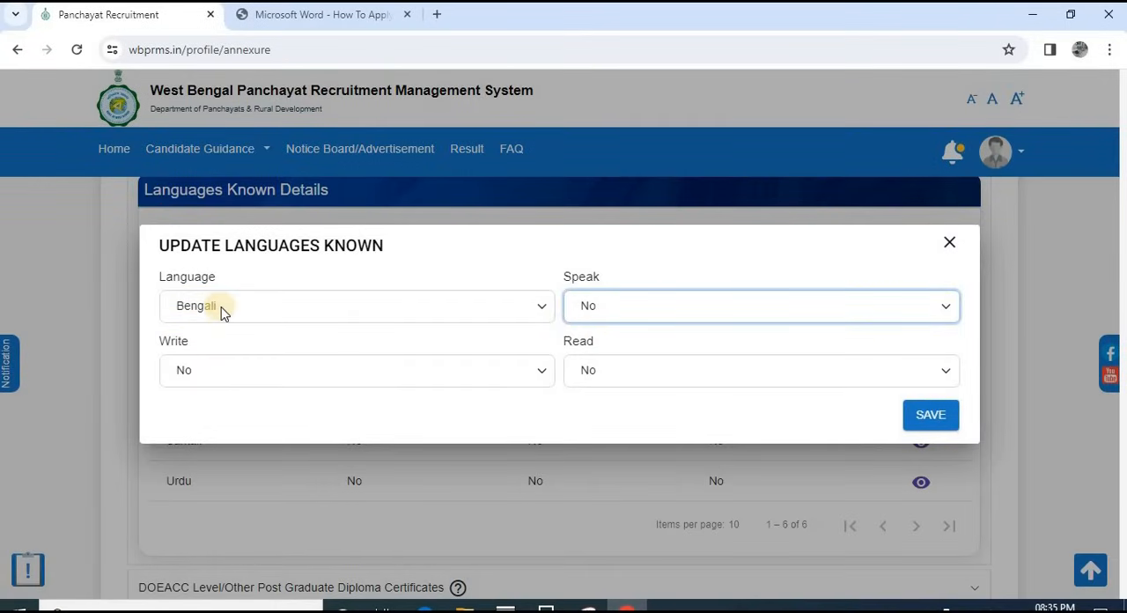
pyautogui.click(600, 303)
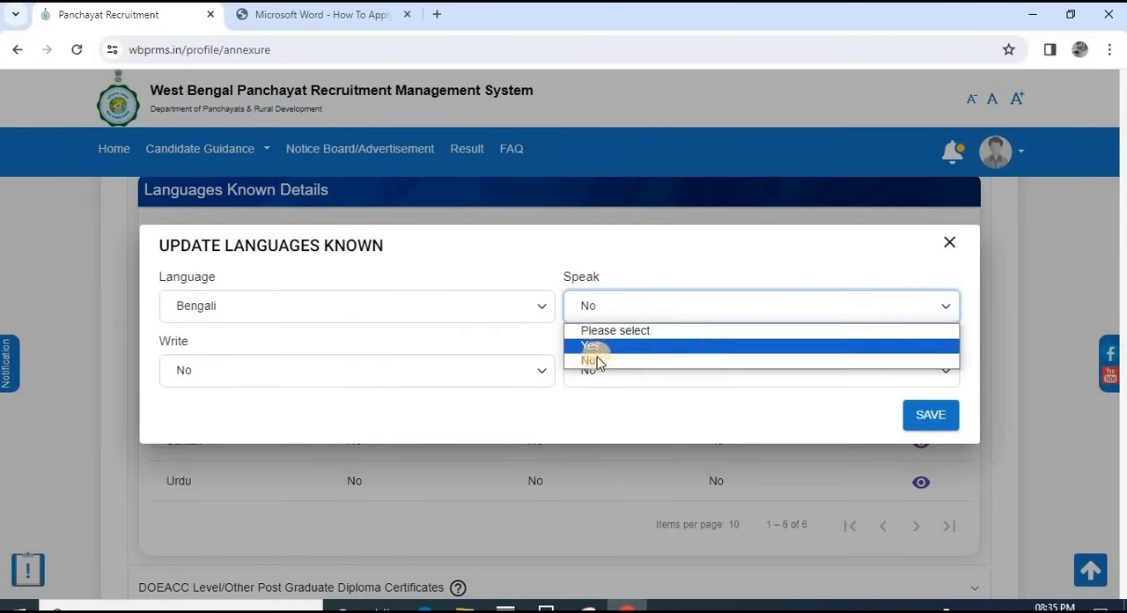
pyautogui.click(594, 346)
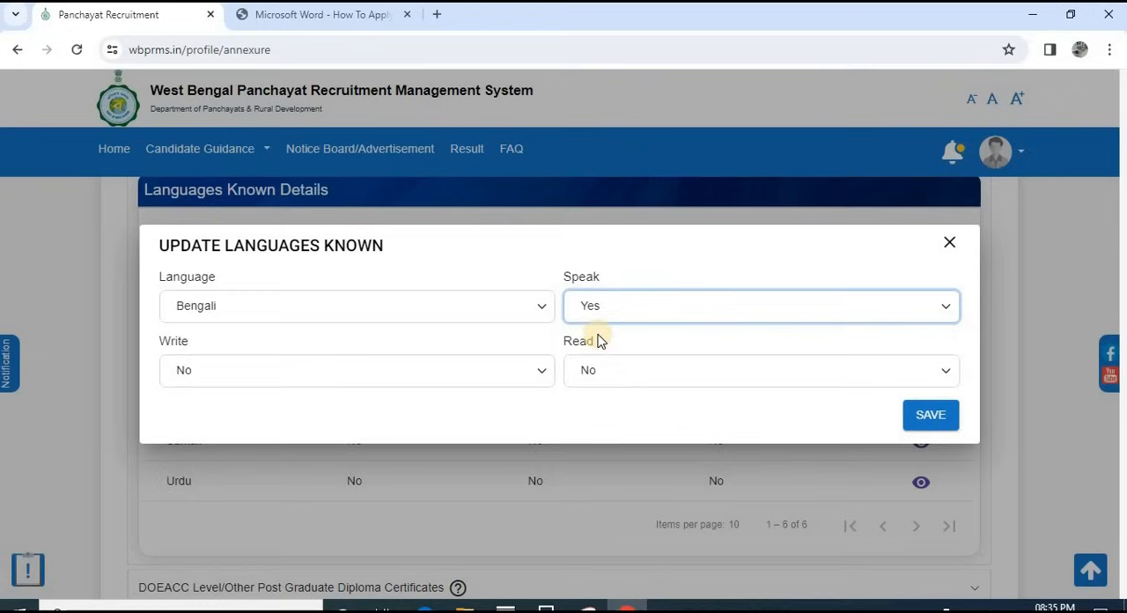
pyautogui.click(238, 368)
pyautogui.click(189, 408)
pyautogui.click(669, 374)
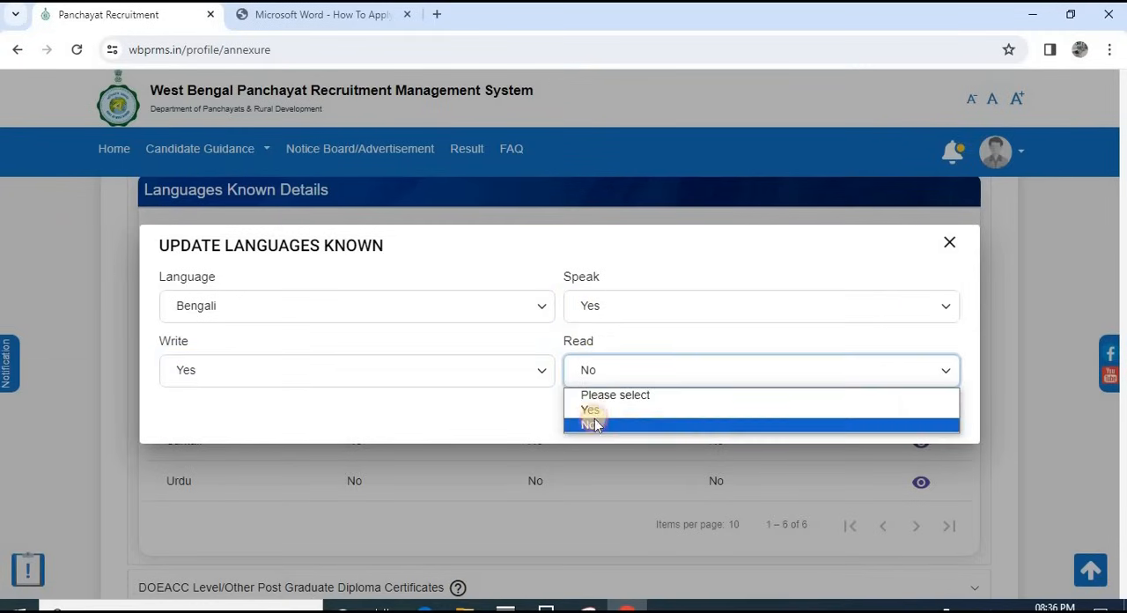
pyautogui.click(592, 410)
pyautogui.click(923, 413)
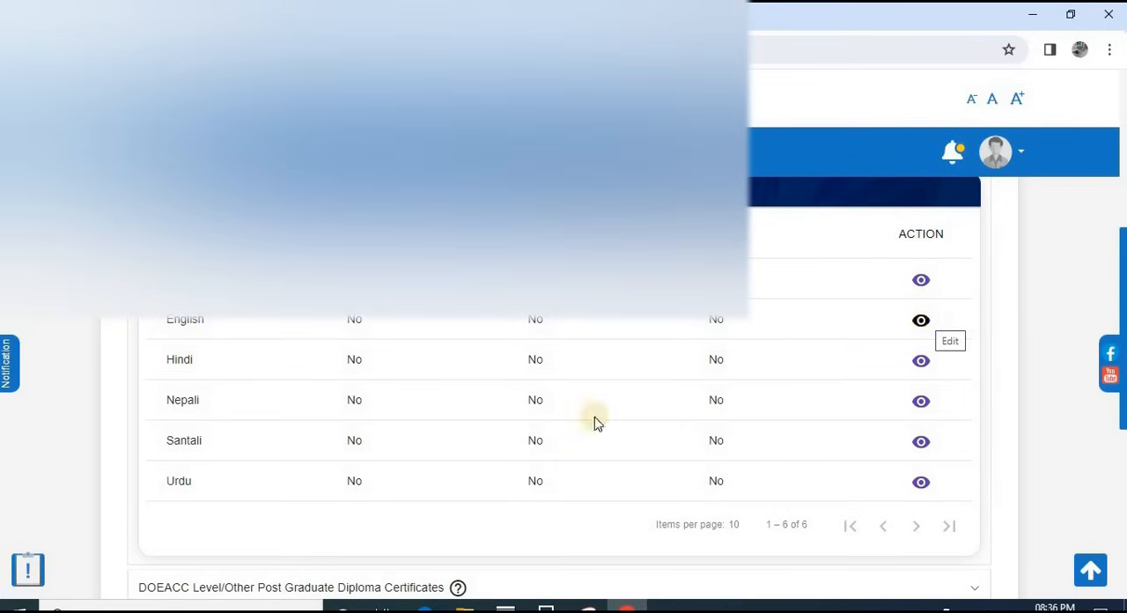
# Step: Go to the profile's Documents page and examine the upload form for Identity Proof - Voter Card
pyautogui.scroll(5, 464, 456)
pyautogui.scroll(1, 464, 456)
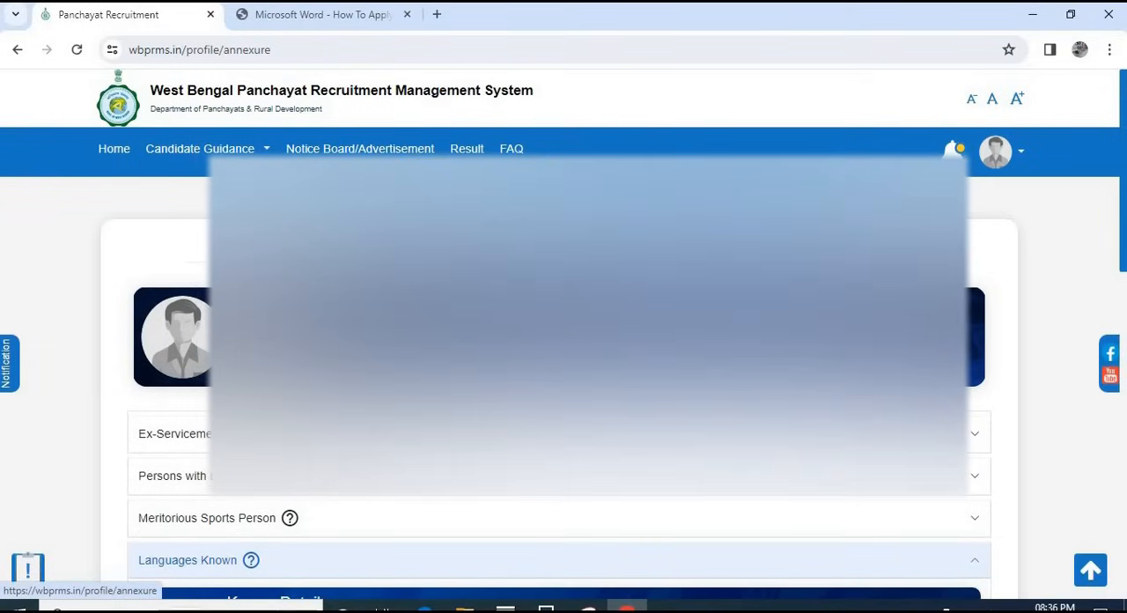
pyautogui.click(757, 250)
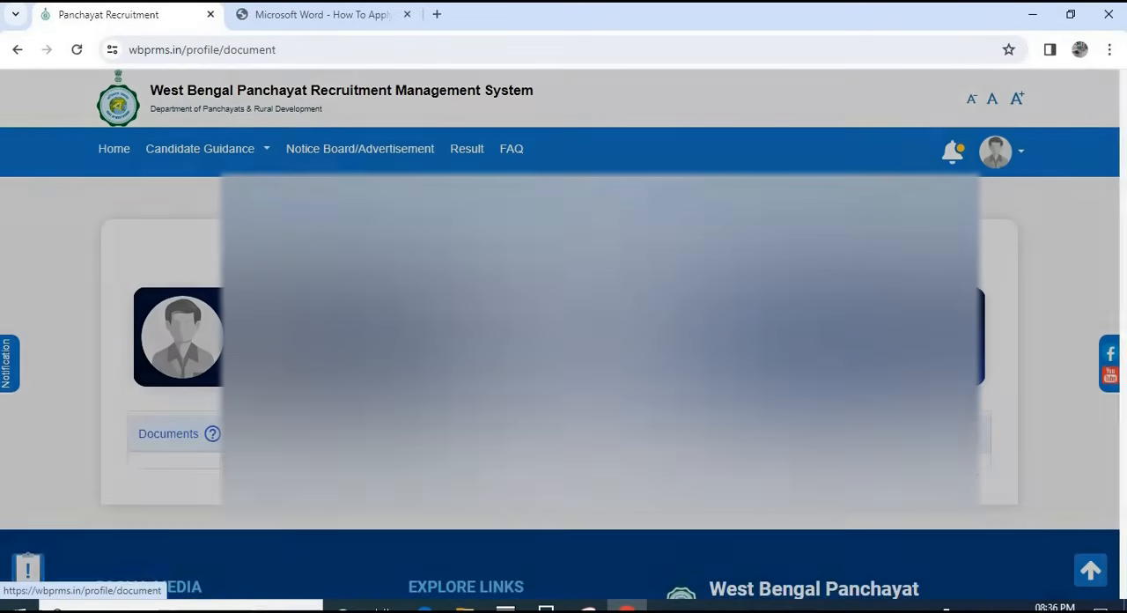
pyautogui.scroll(-3, 563, 359)
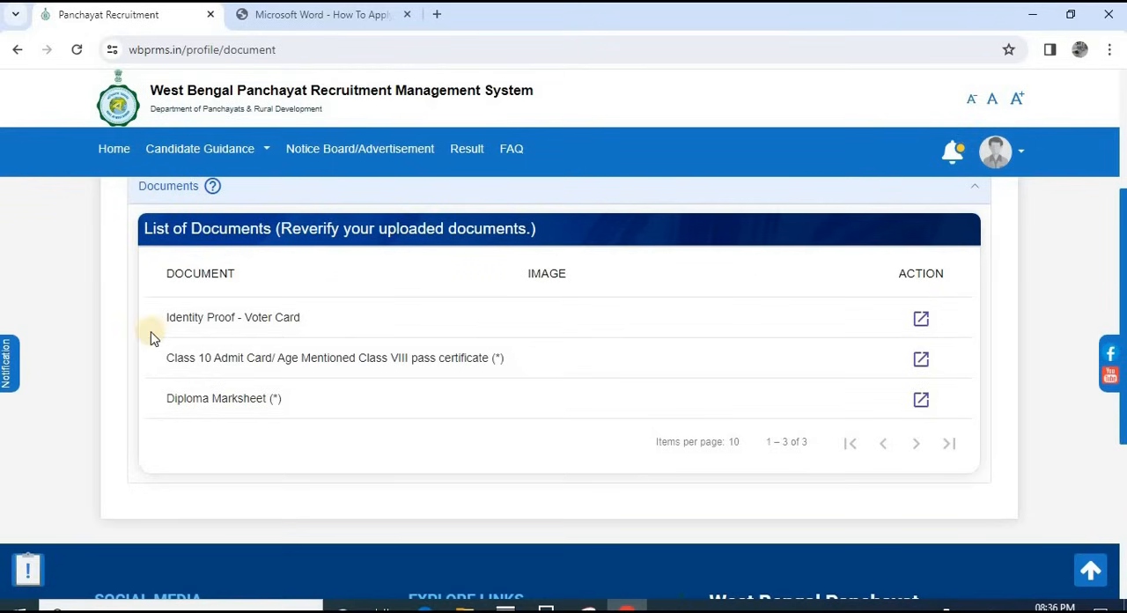
pyautogui.click(923, 321)
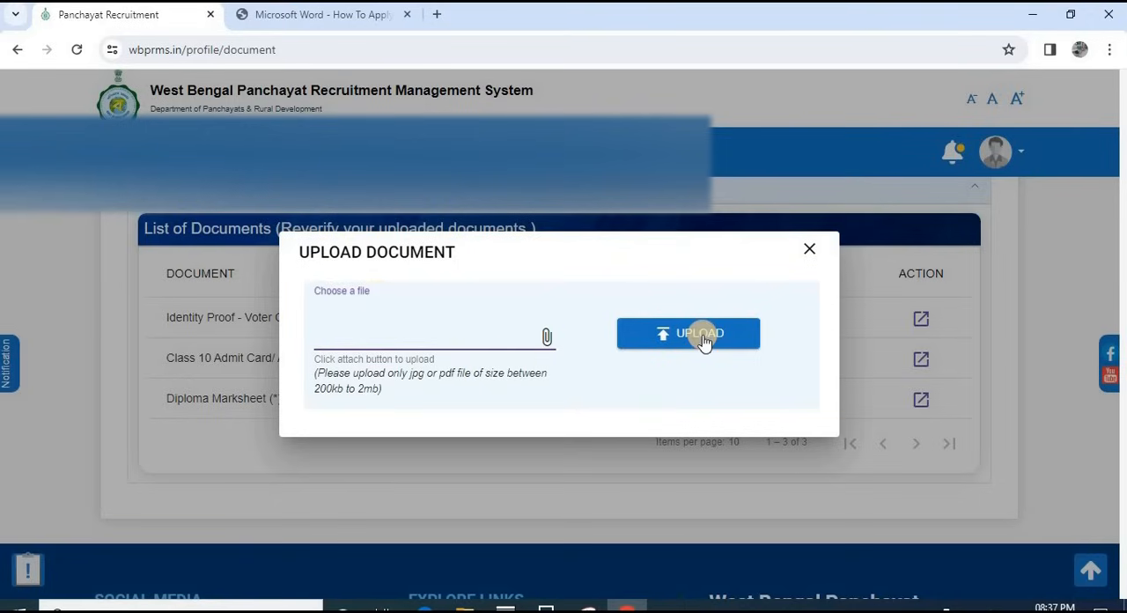
pyautogui.click(810, 252)
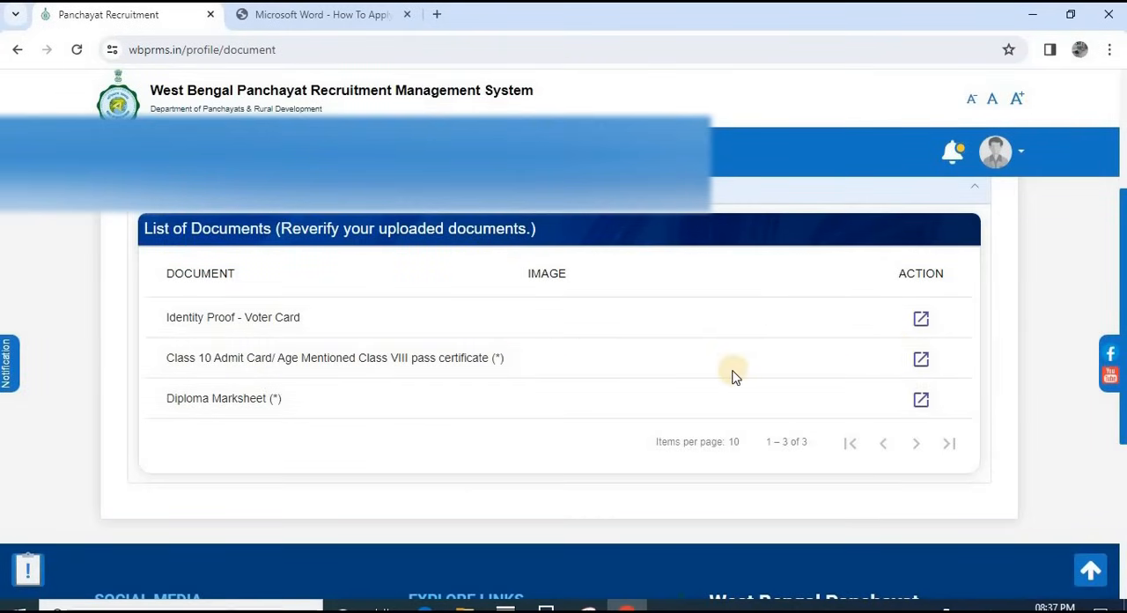
# Step: Review the list of documents, return to the dashboard and view the Recent Recruitment Drives section
pyautogui.scroll(-2, 704, 374)
pyautogui.scroll(3, 672, 335)
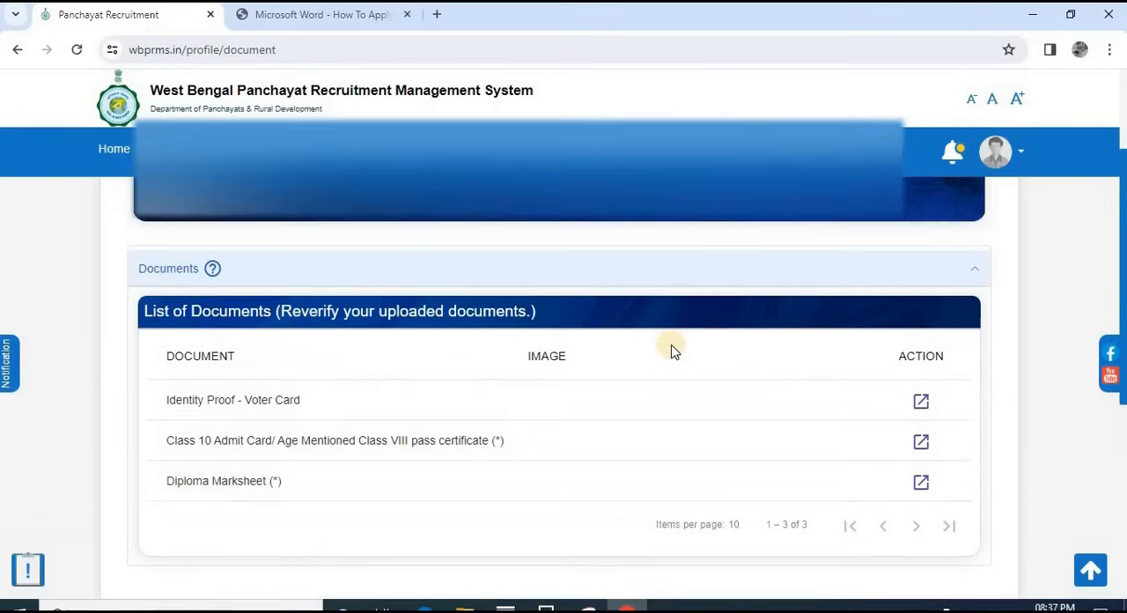
pyautogui.scroll(1, 663, 377)
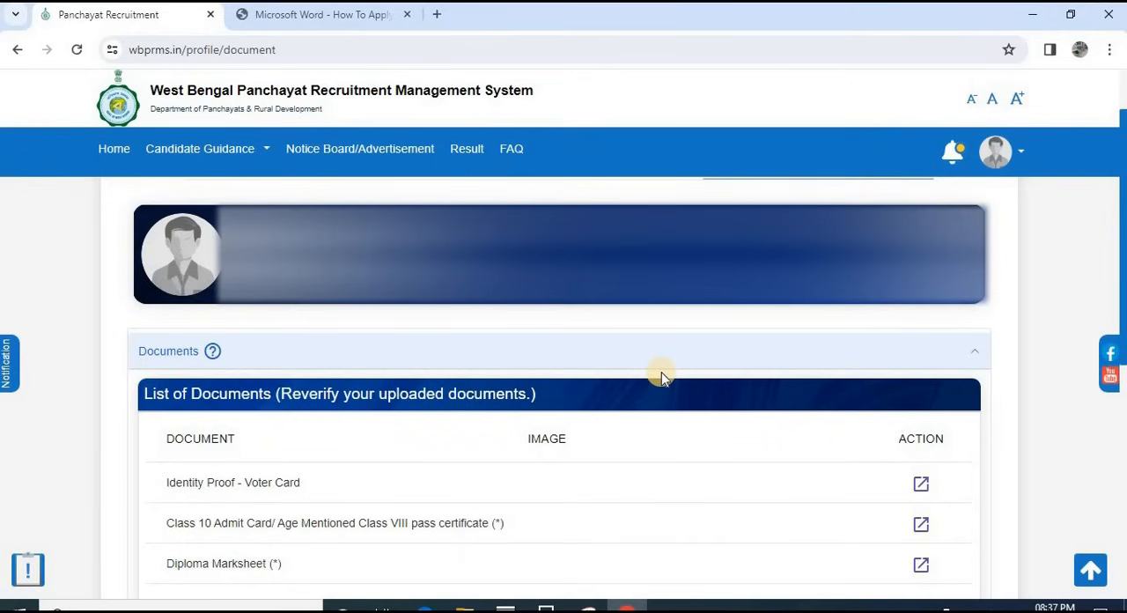
pyautogui.scroll(1, 673, 371)
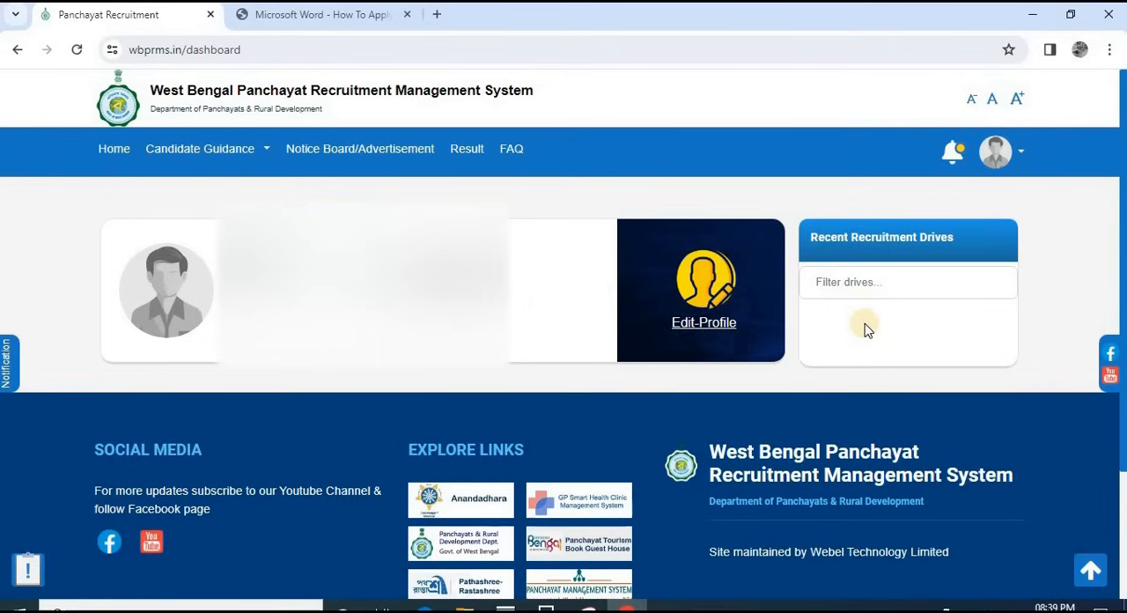
# Step: Switch to the How To Apply PDF guide and read pages 19 to 24 on applying, confirming sections and completing the declaration
pyautogui.click(321, 15)
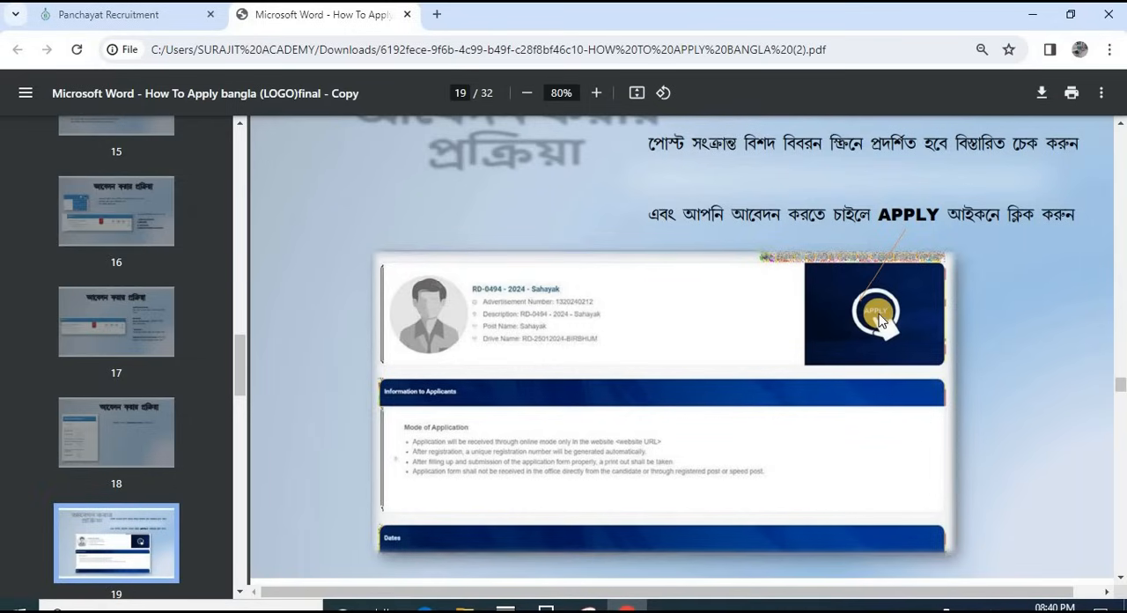
pyautogui.scroll(-5, 880, 321)
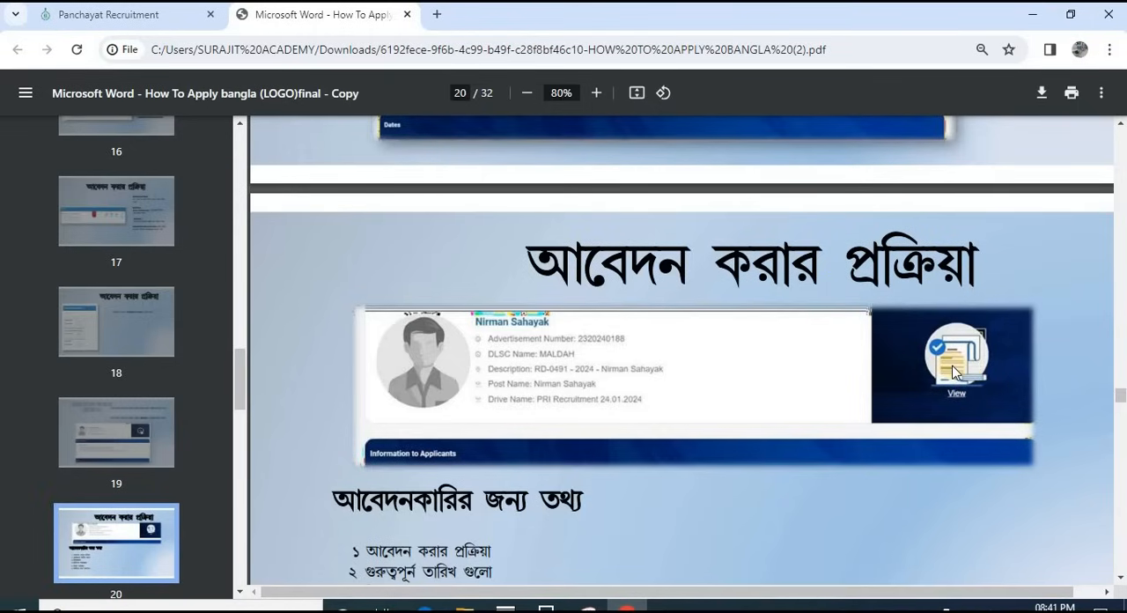
pyautogui.scroll(-5, 955, 371)
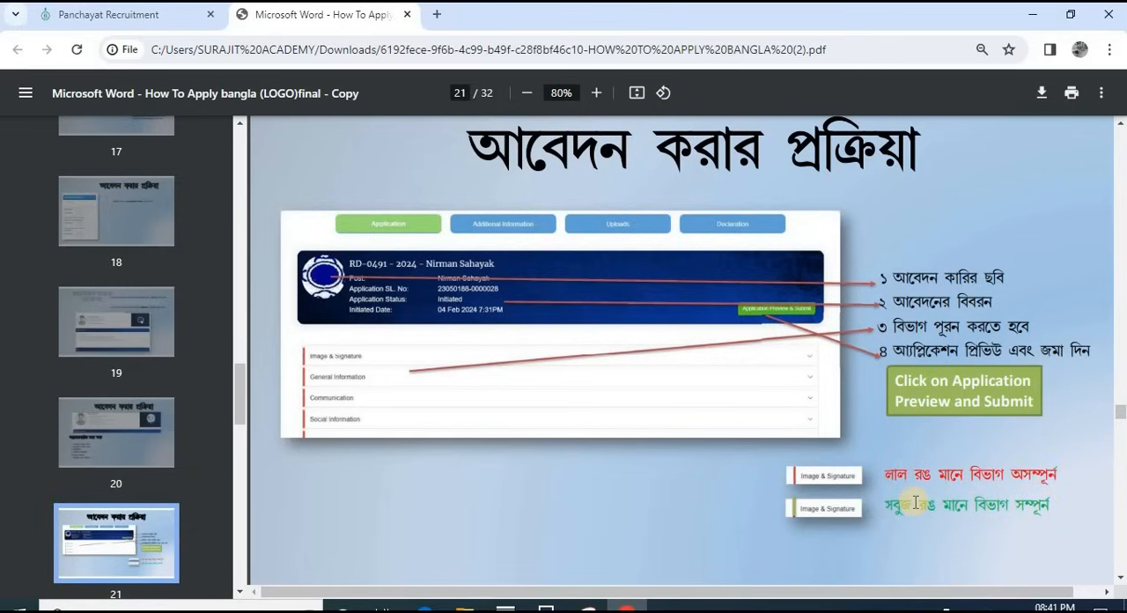
pyautogui.scroll(-5, 828, 429)
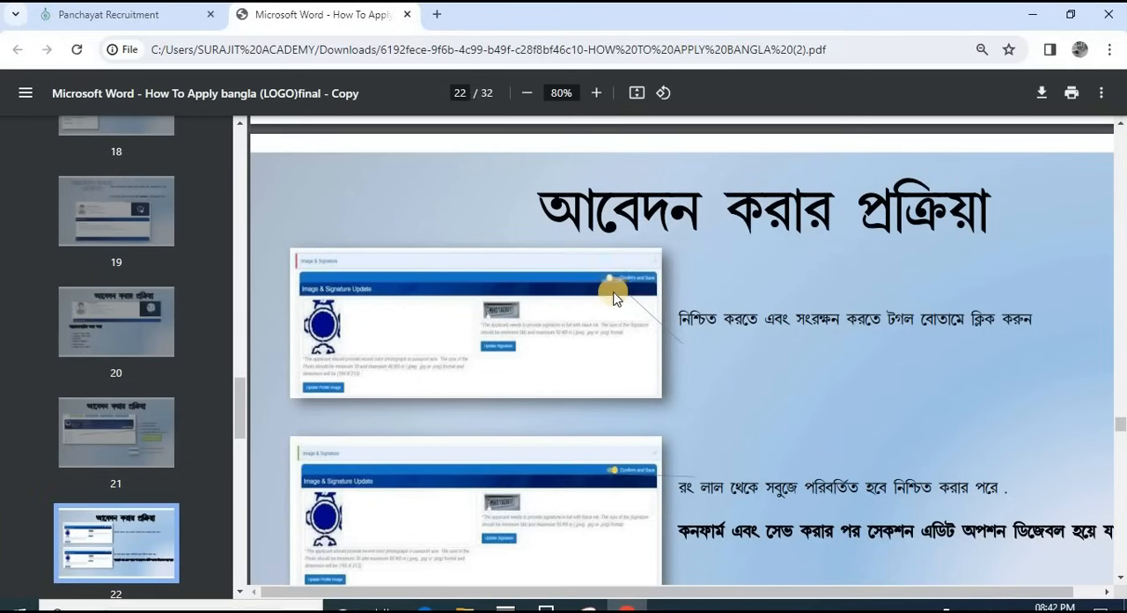
pyautogui.scroll(-10, 618, 292)
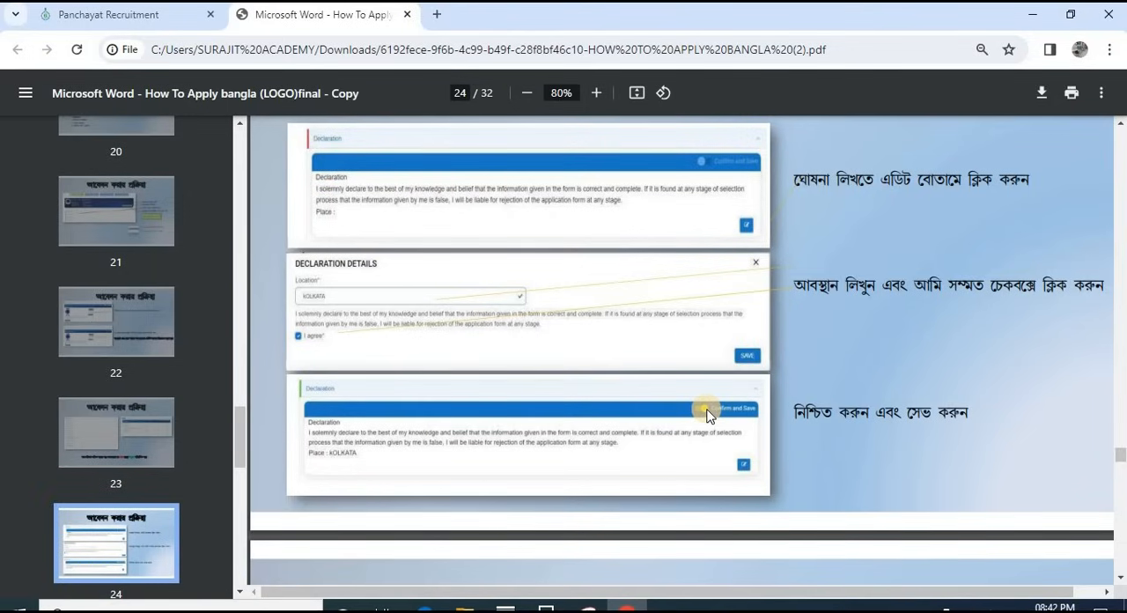
# Step: Read the guide's instructions on Application Preview & Submit, submitting the application and downloading its PDF, up to the Contact us page
pyautogui.scroll(-5, 707, 416)
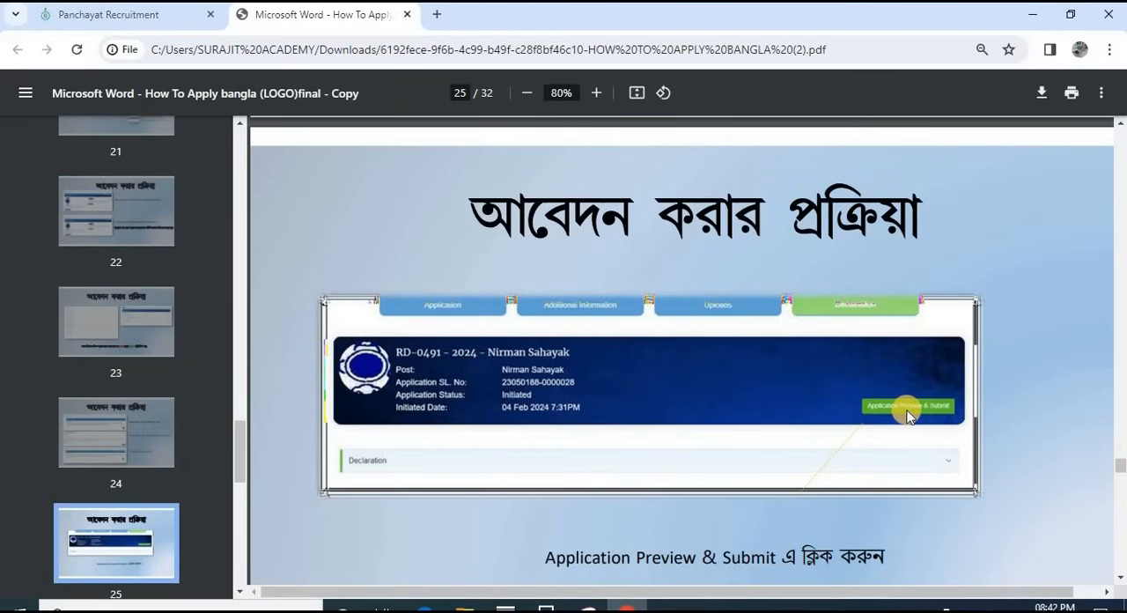
pyautogui.scroll(-1, 865, 418)
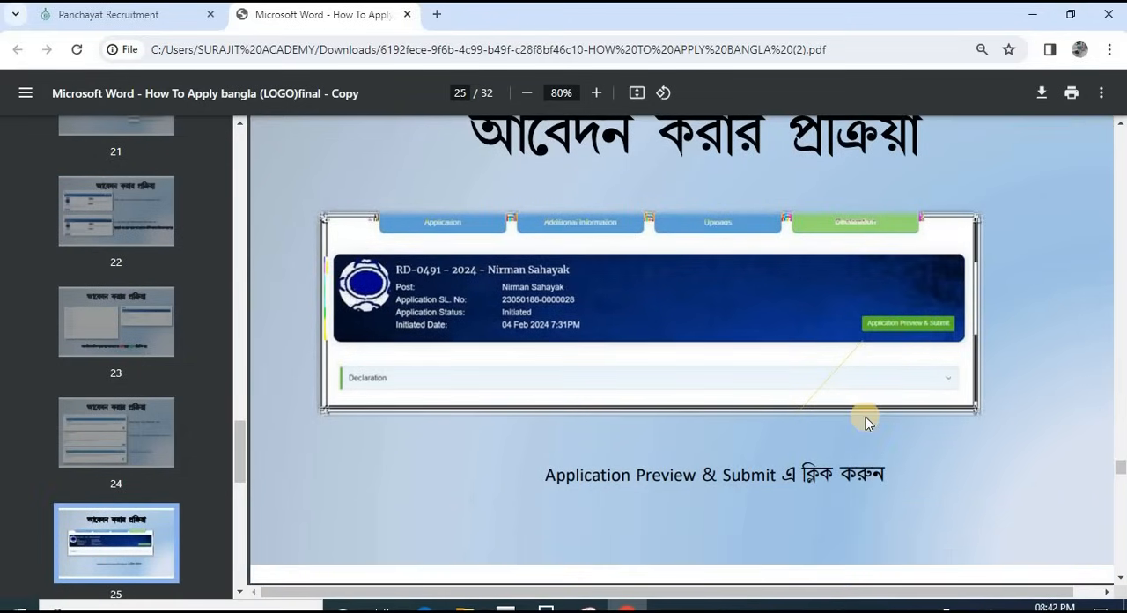
pyautogui.scroll(-1, 835, 390)
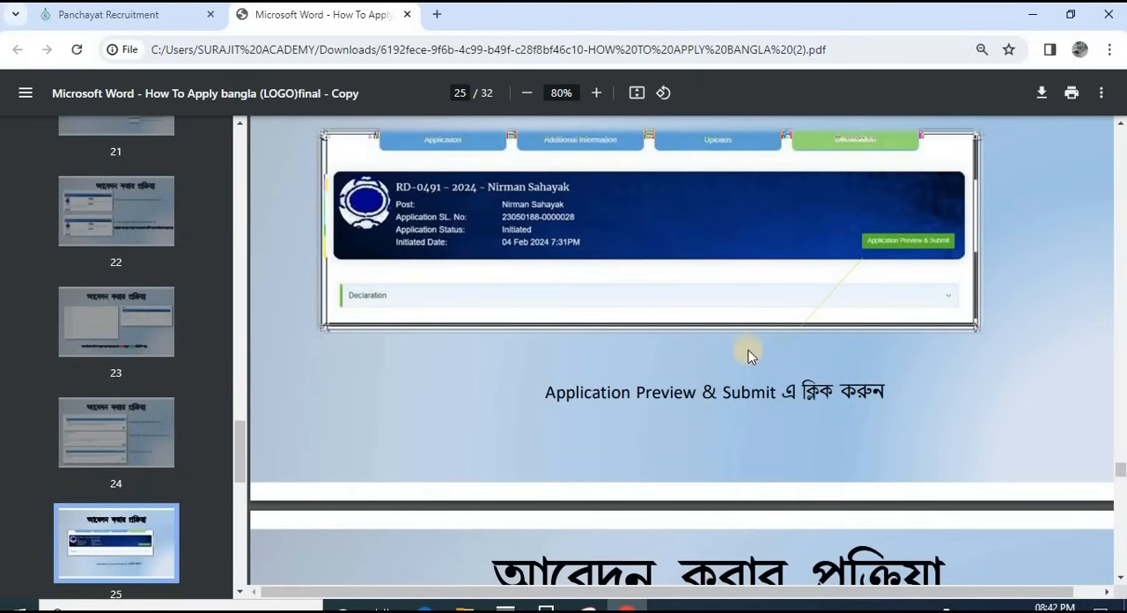
pyautogui.scroll(-3, 744, 344)
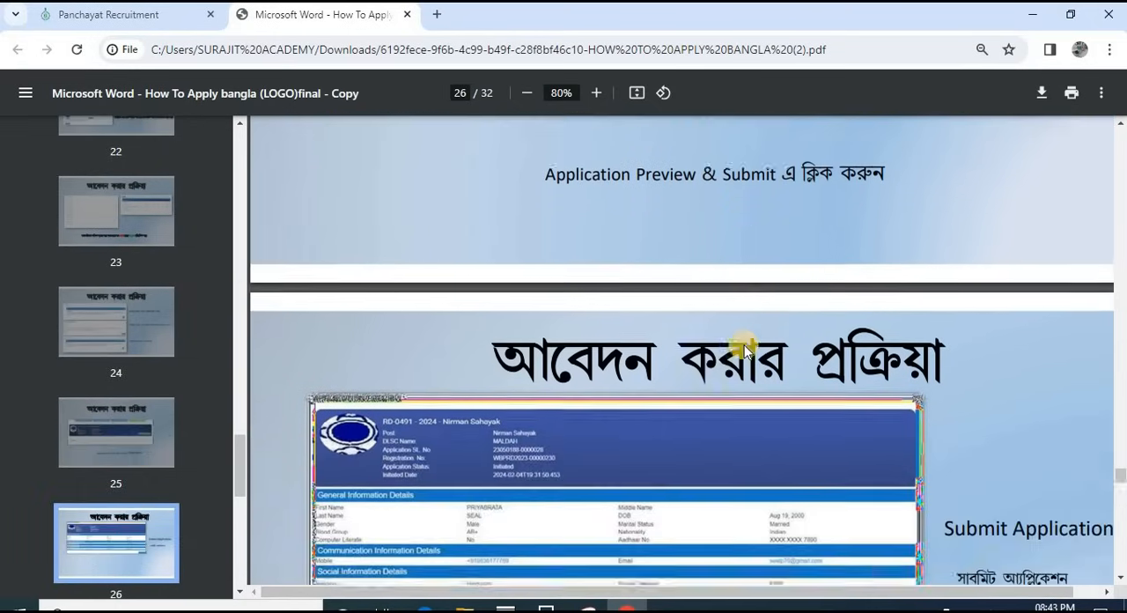
pyautogui.scroll(-2, 744, 345)
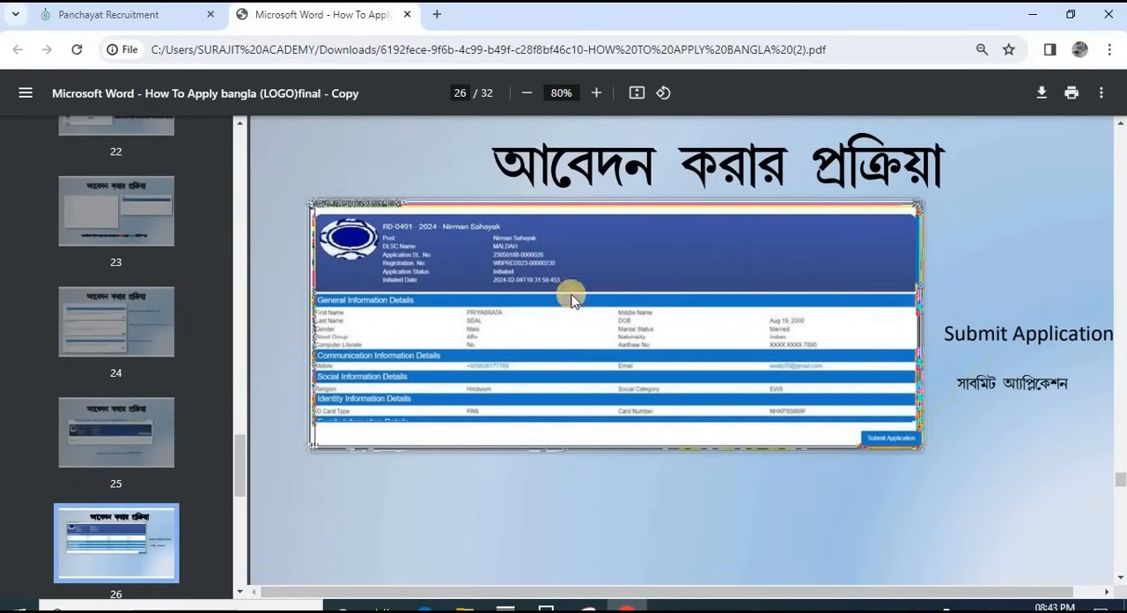
pyautogui.scroll(-1, 564, 335)
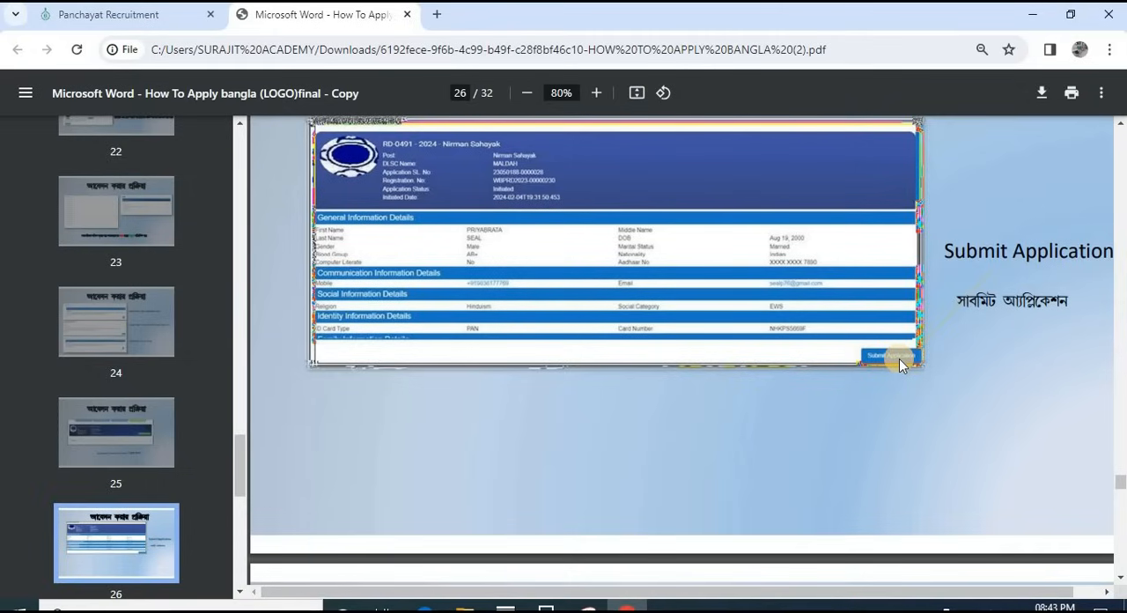
pyautogui.scroll(-10, 885, 362)
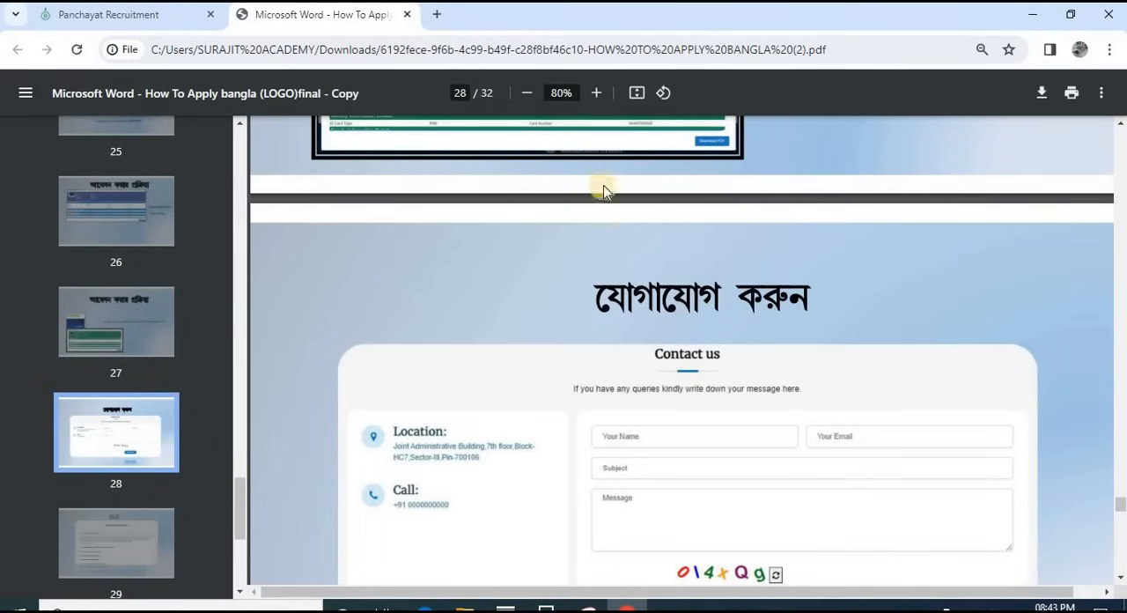
pyautogui.scroll(1, 617, 264)
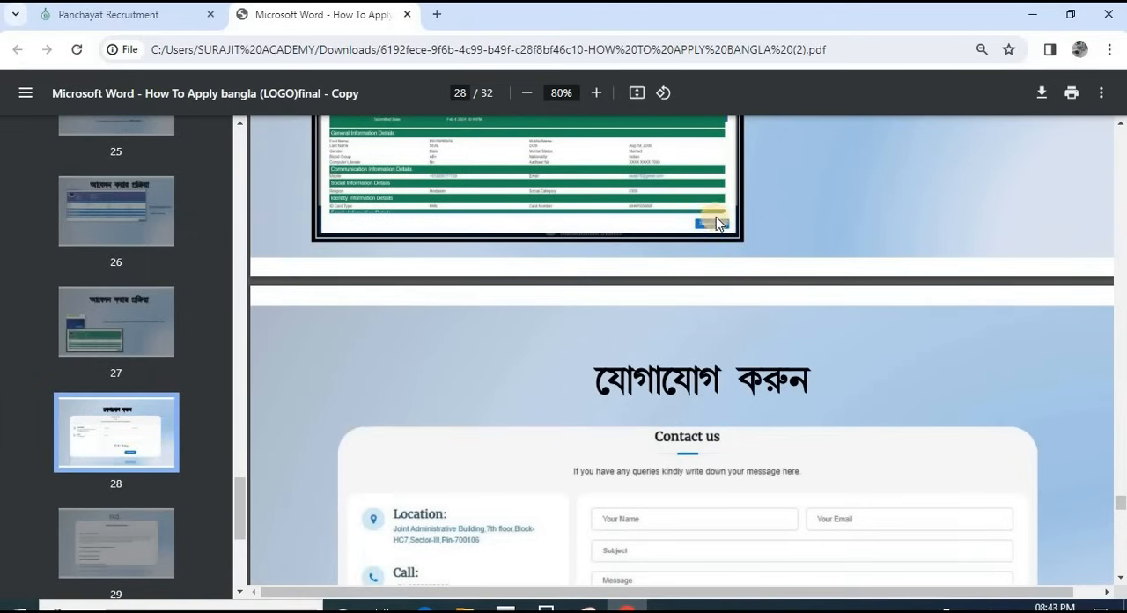